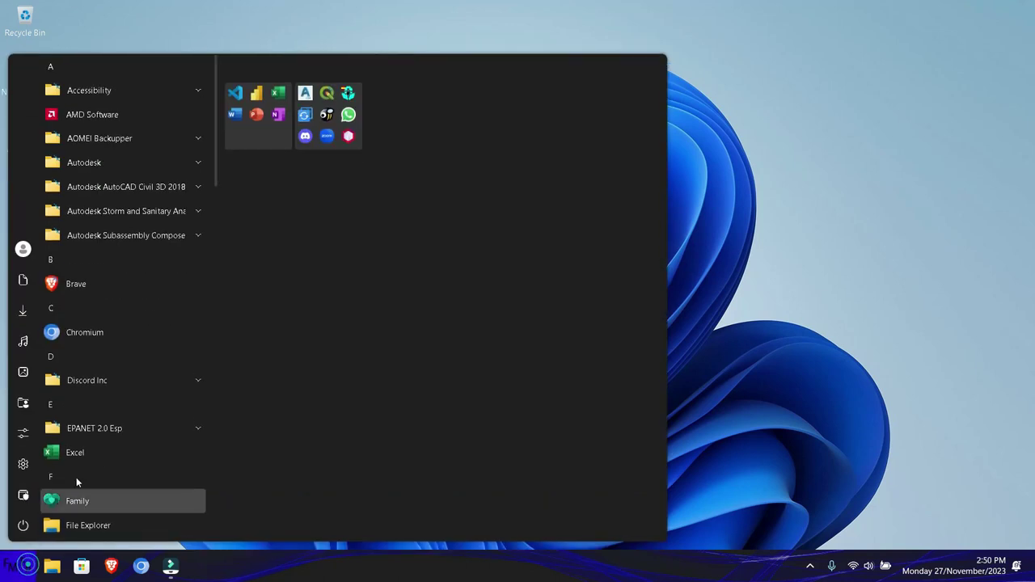
Step: Launch Excel from the Start menu's Office group and create a blank workbook
left_click(238, 133)
left_click(379, 231)
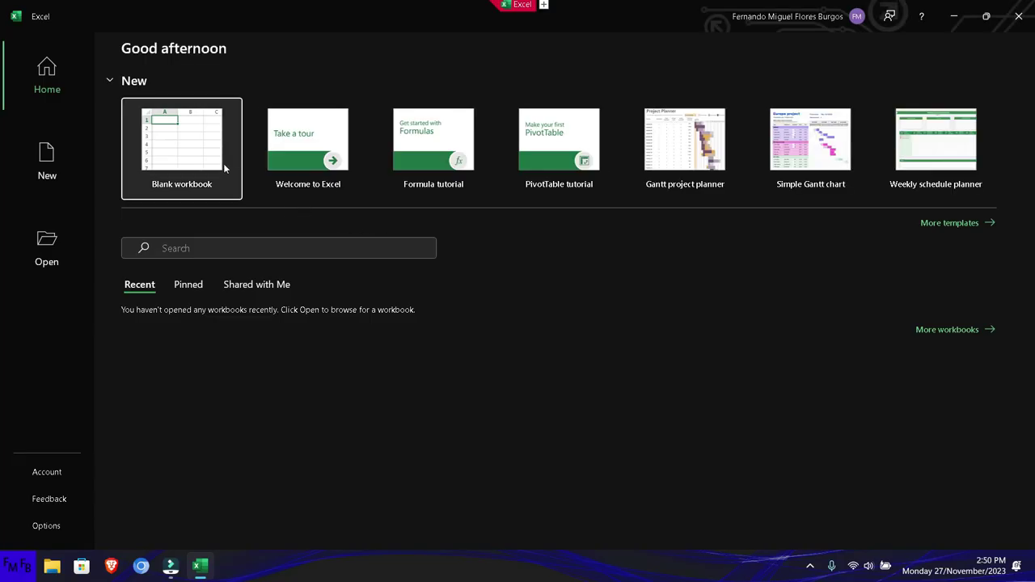
left_click(202, 159)
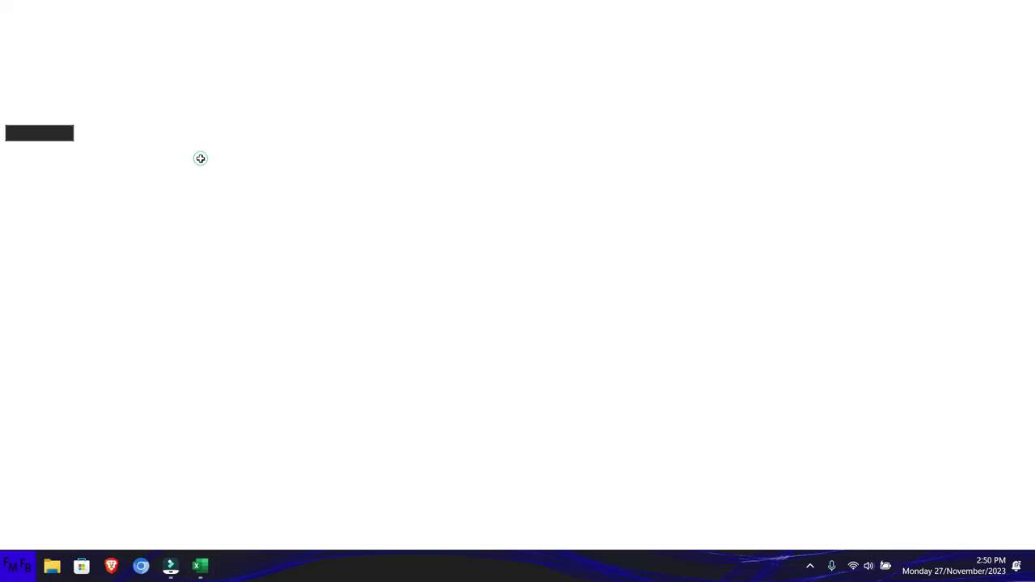
key("Down")
key("Down")
key("Down")
key("Down")
key("Down")
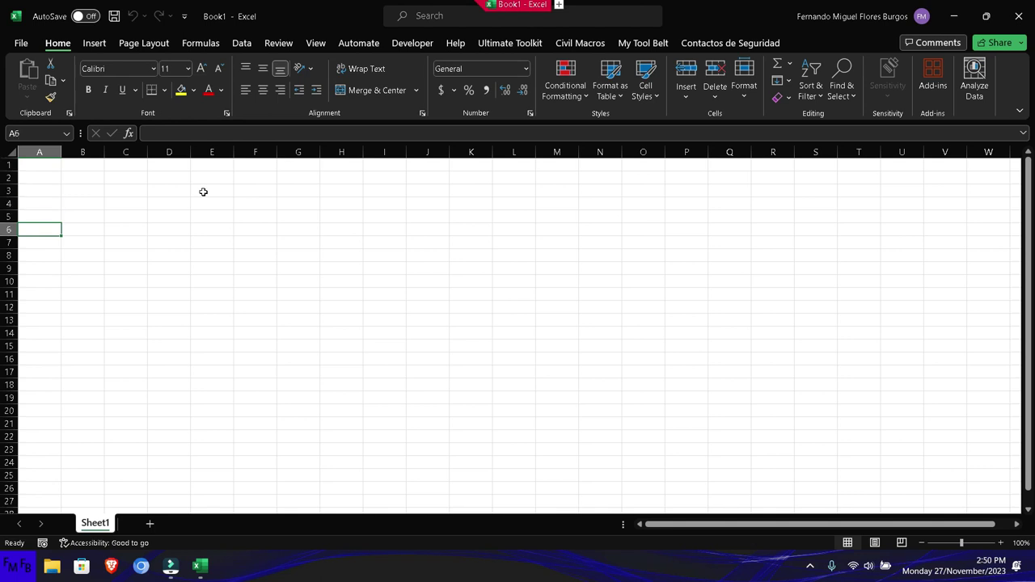
Step: Enter the headers Name and Data in A6:B6 and three names in A7:A9
type("Name")
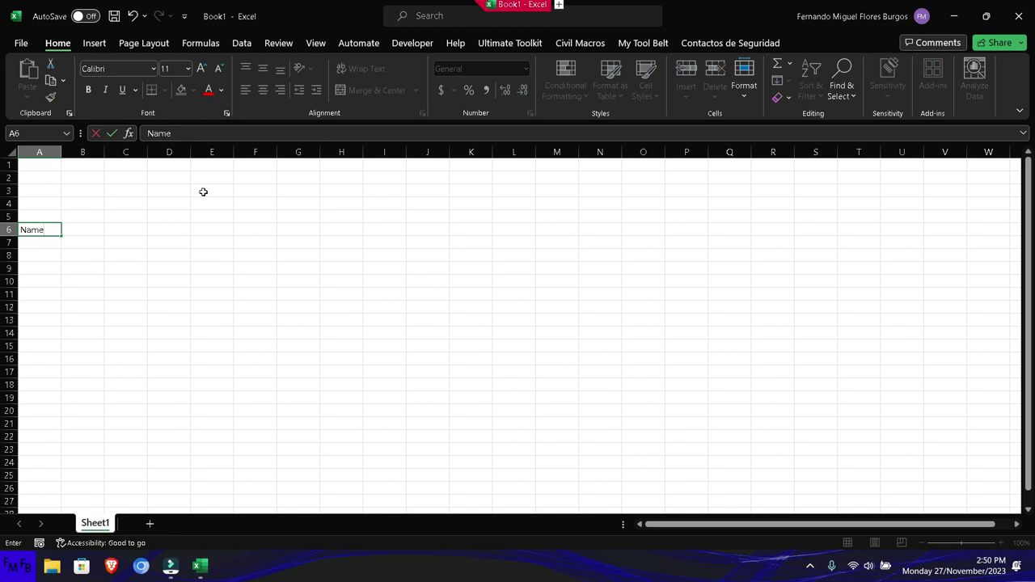
key("Tab")
type("Da")
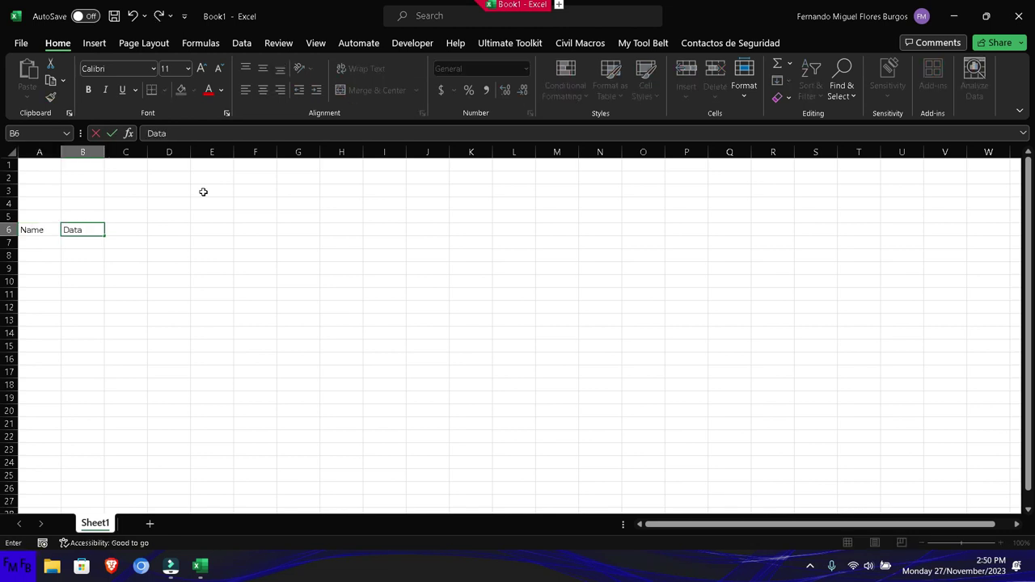
key("Return")
type("Fernando")
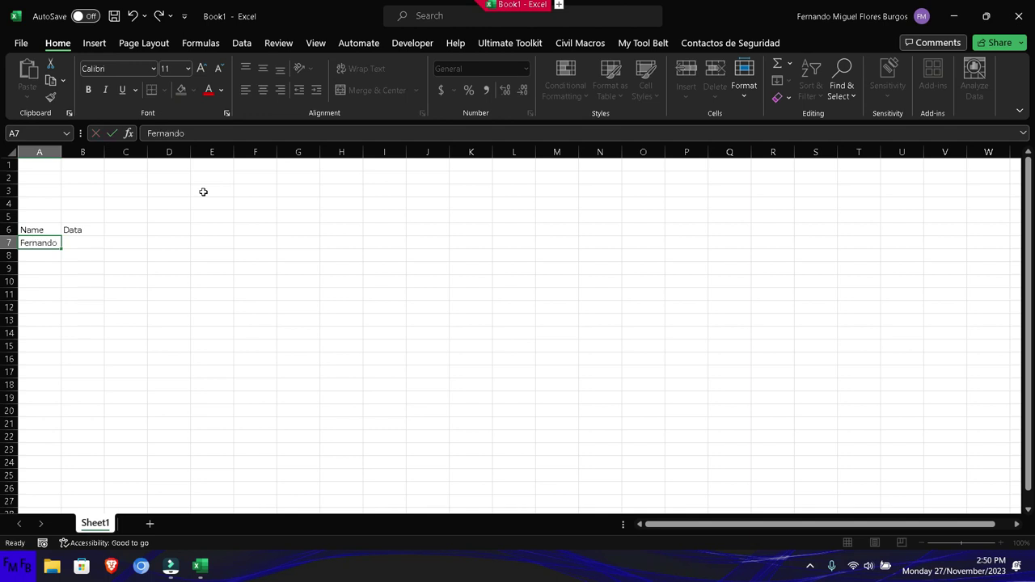
key("Return")
type("Luis")
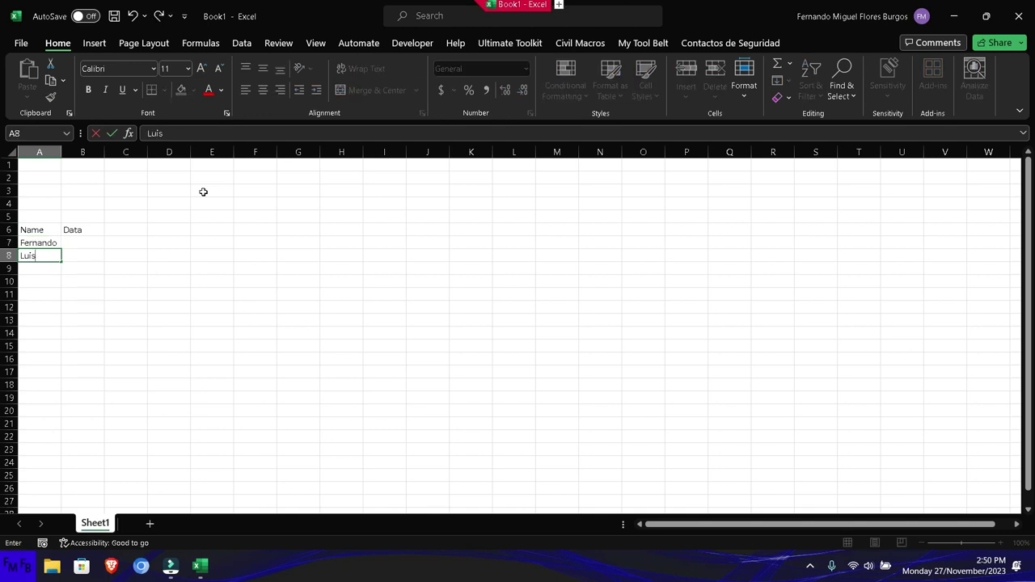
key("Return")
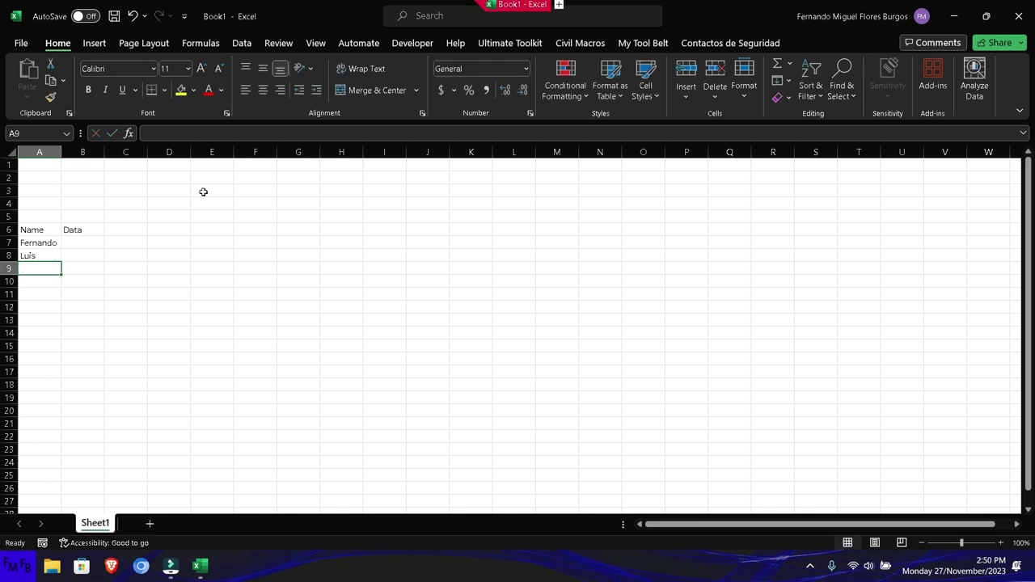
type("Pablo")
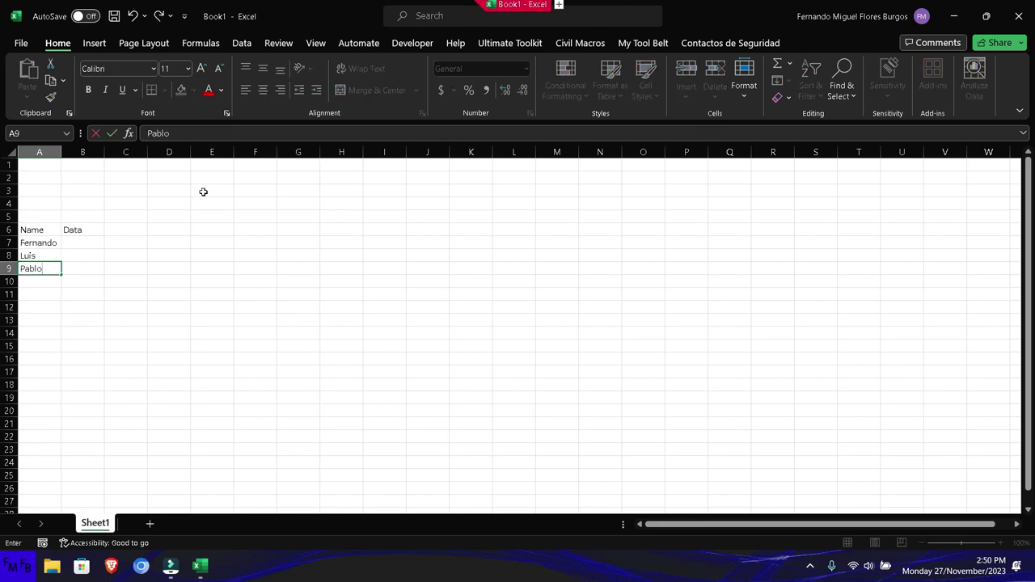
key("Up")
key("Up")
Step: Fill B7:B9 with the values 10, 30 and 50
key("Right")
type("1")
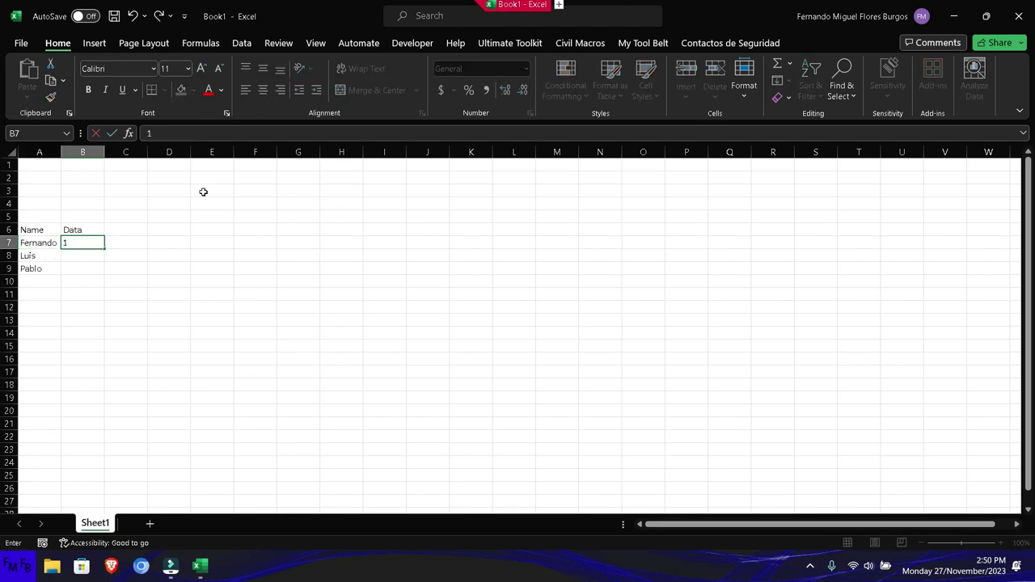
type("0")
key("Return")
type("30")
key("Return")
type("5")
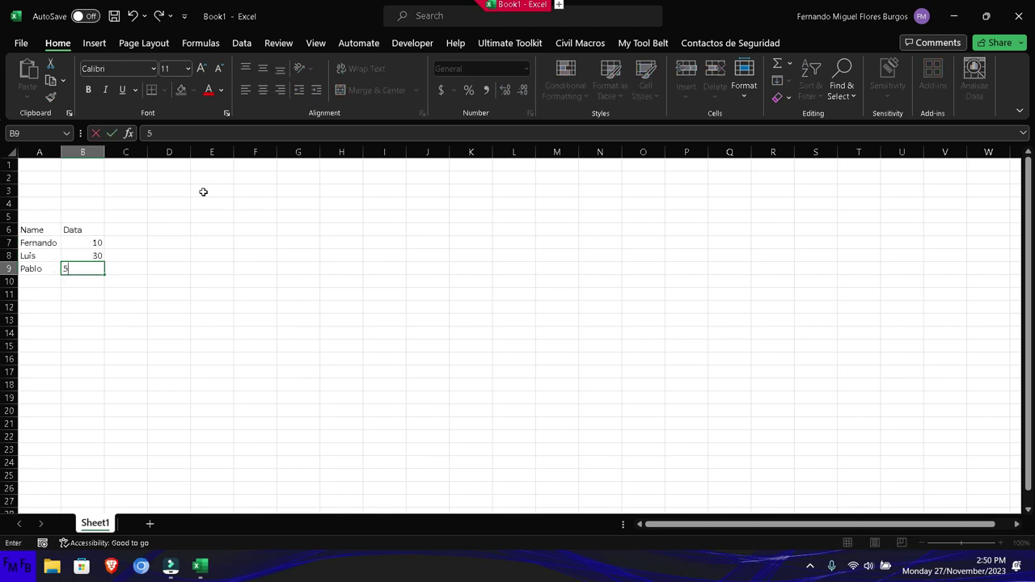
key("Return")
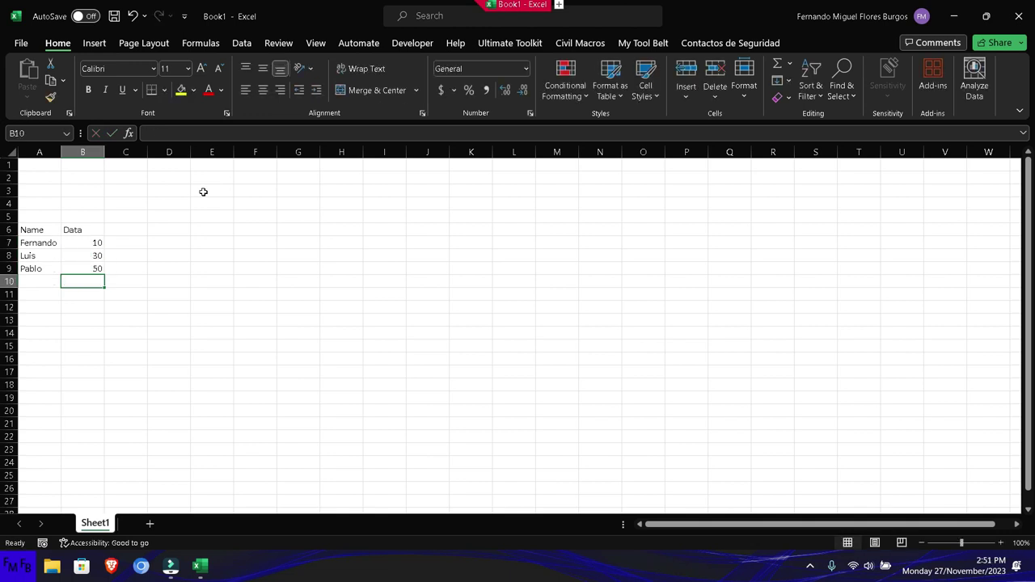
Step: In the Save As dialog, browse to the prueba folder on drive D
key("ctrl+o")
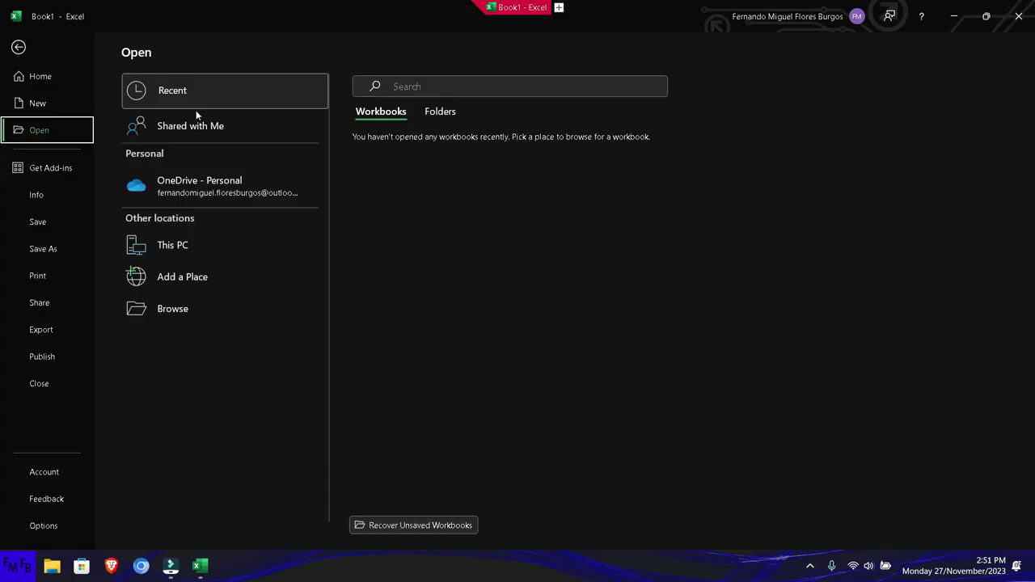
left_click(43, 249)
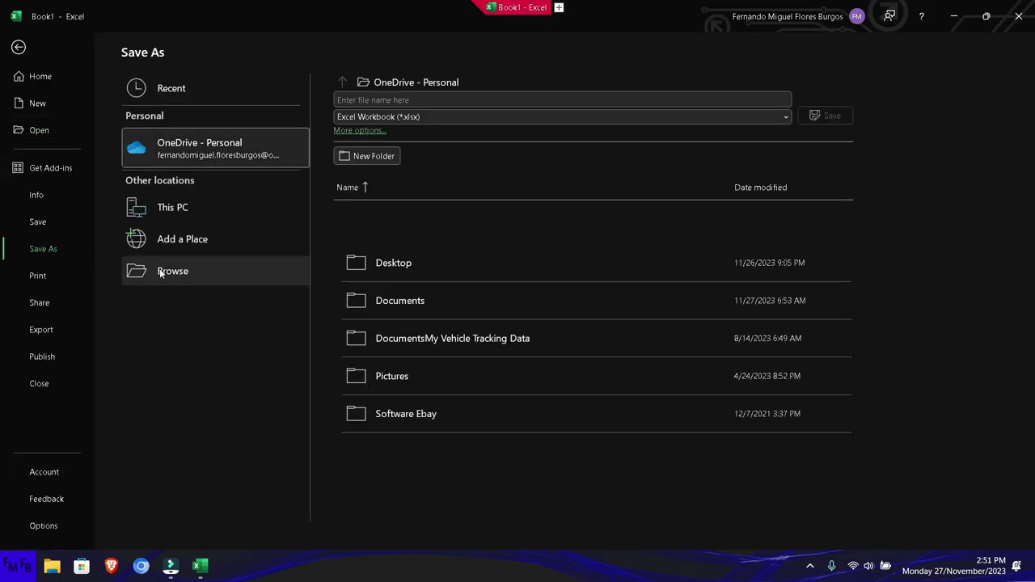
left_click(158, 269)
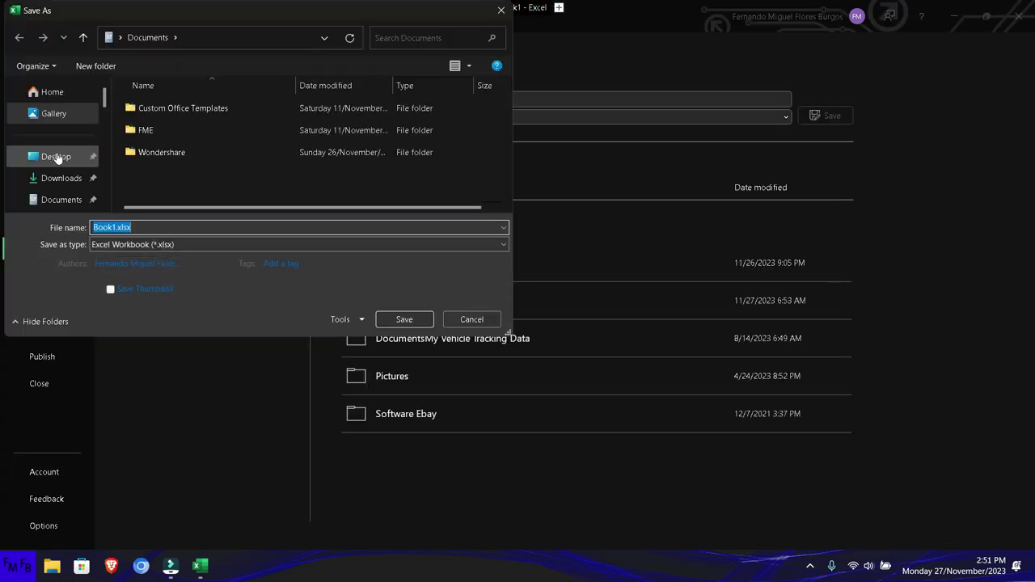
scroll(60, 157, "down", 10)
scroll(56, 155, "down", 3)
left_click(54, 133)
double_click(334, 123)
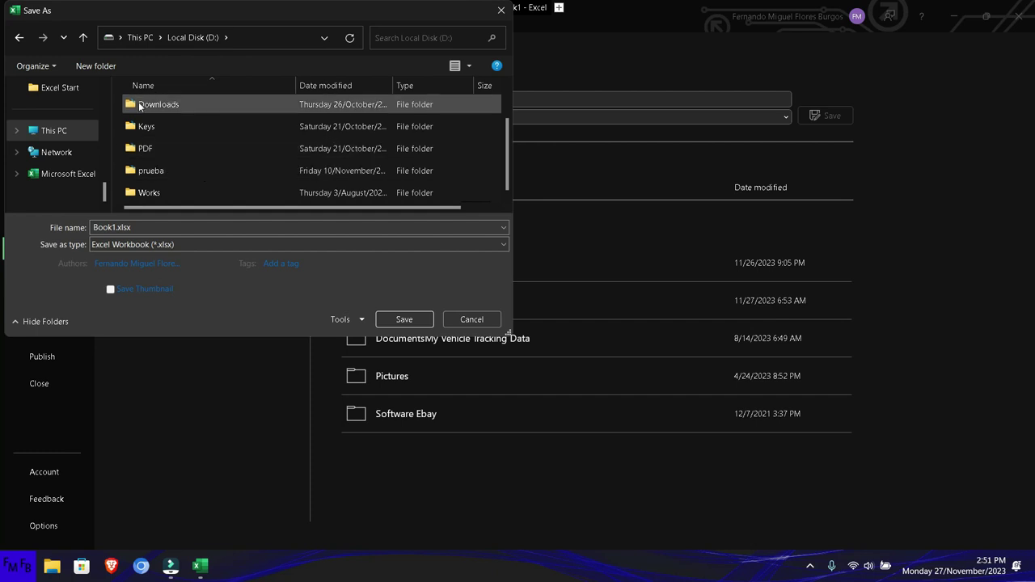
left_click(149, 173)
double_click(149, 173)
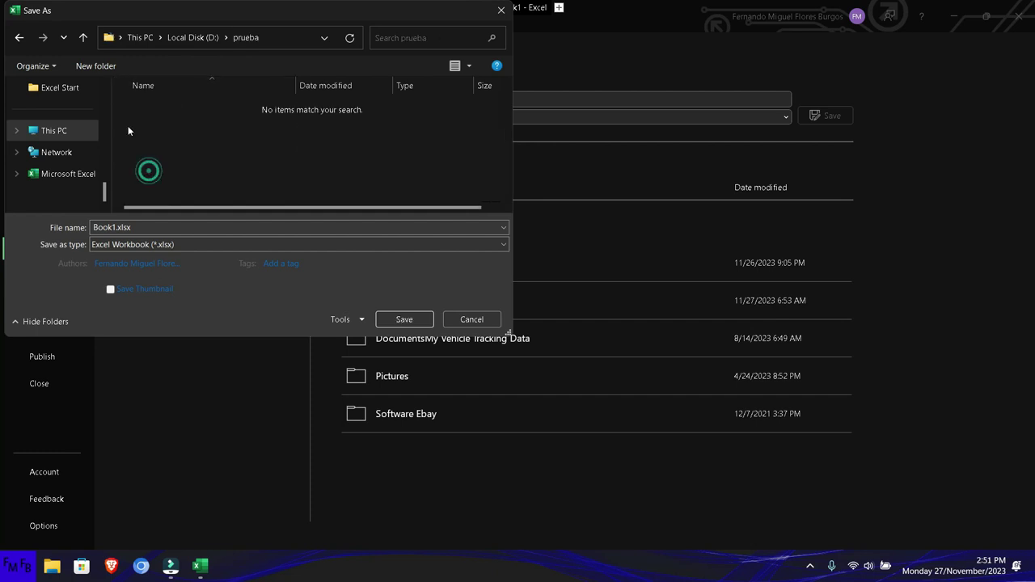
Step: Create a new folder named Merge and save the workbook there as p1.xlsx
left_click(102, 68)
type("Merge")
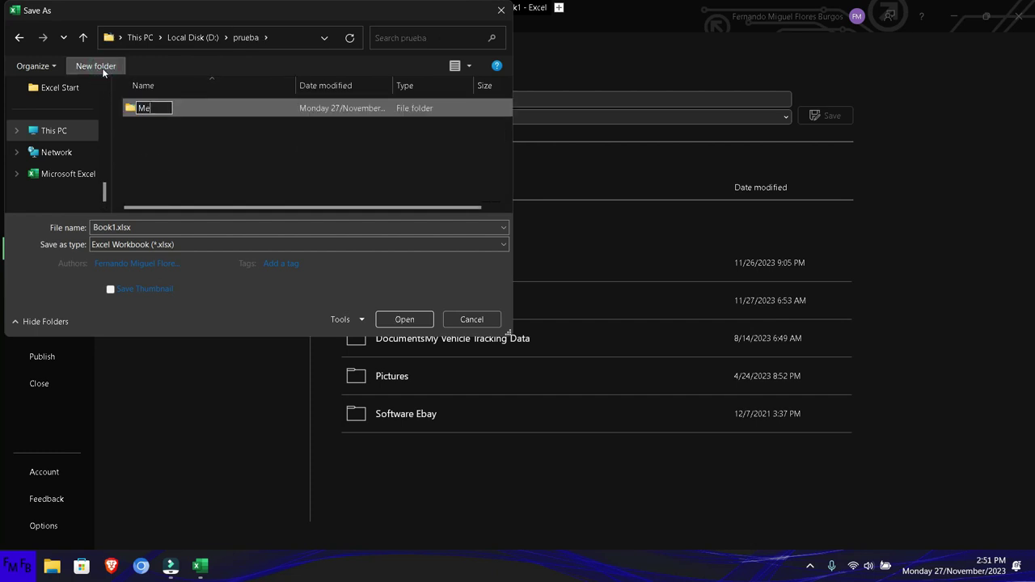
key("Return")
key("Return")
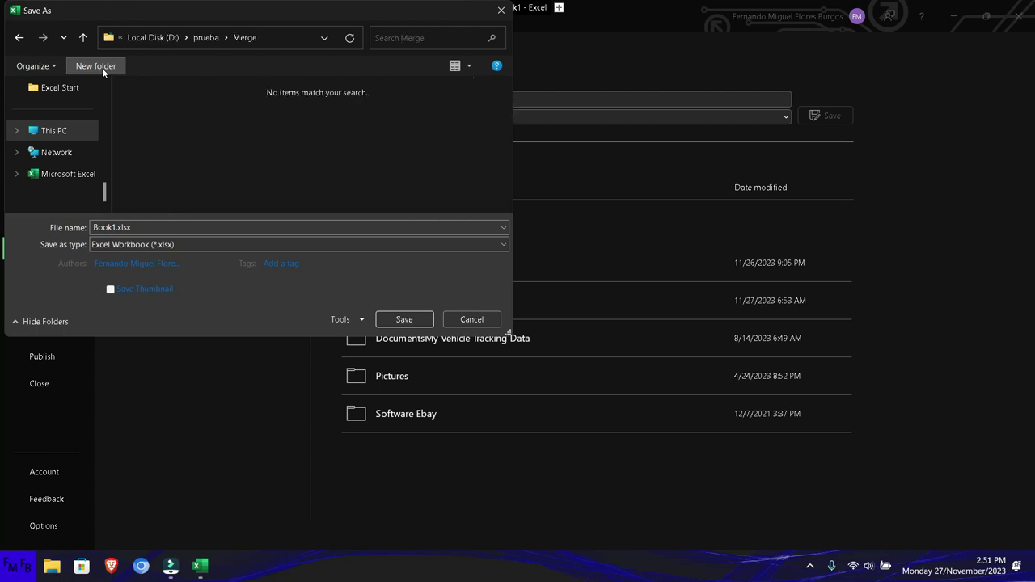
double_click(157, 226)
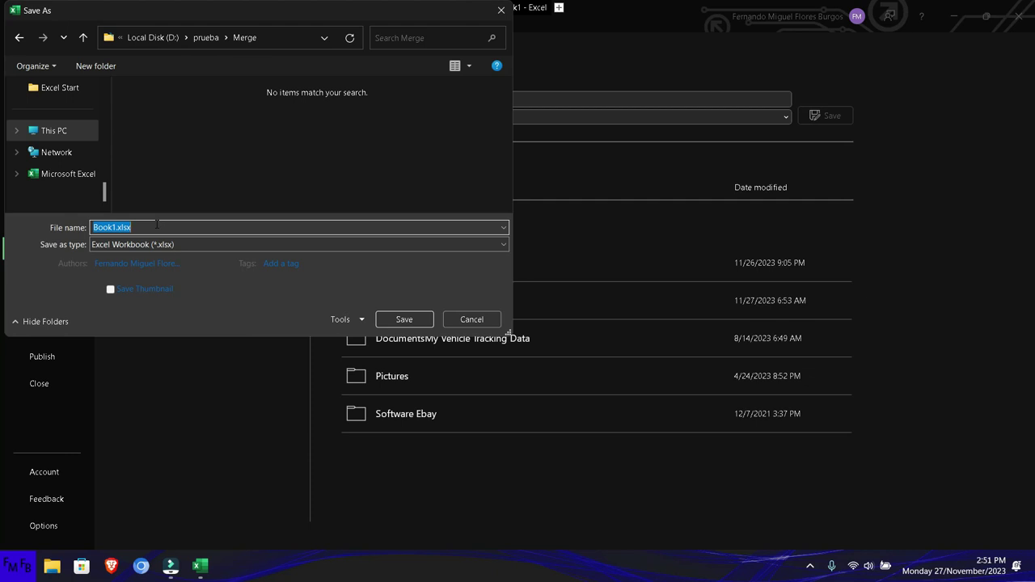
type("p1")
left_click(380, 312)
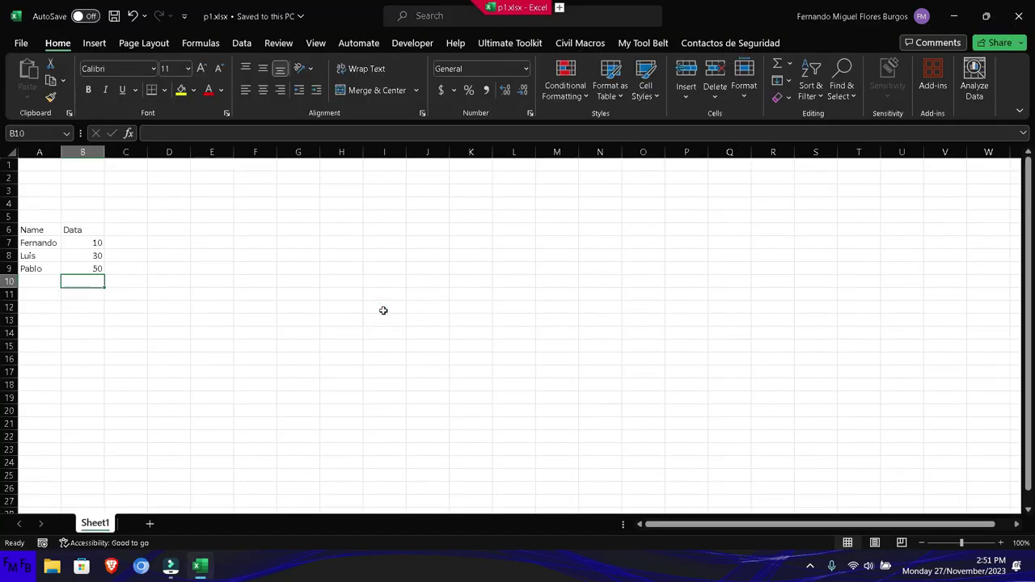
Step: Close p1.xlsx and relaunch Excel with a new blank workbook
key("alt+F4")
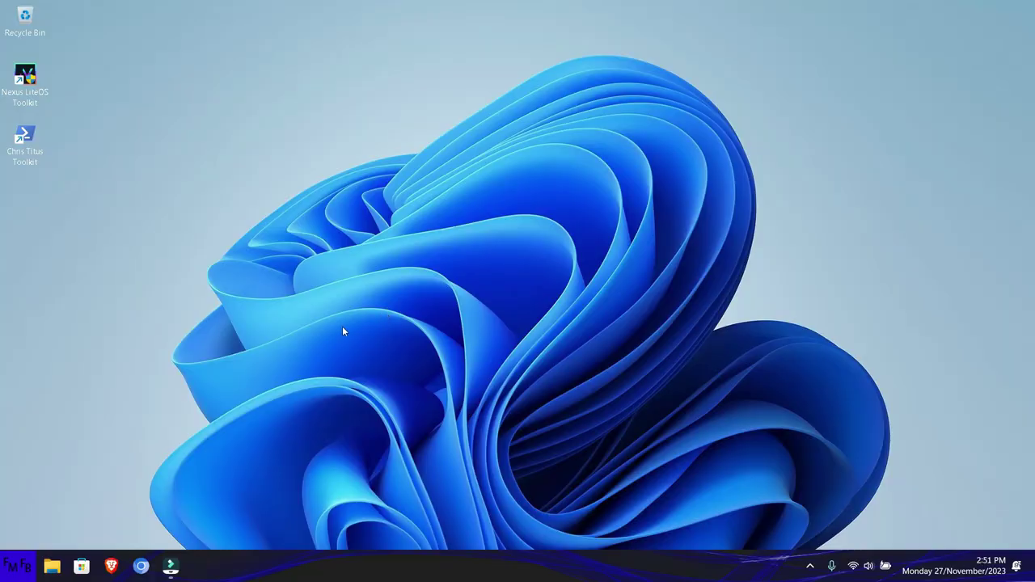
left_click(24, 564)
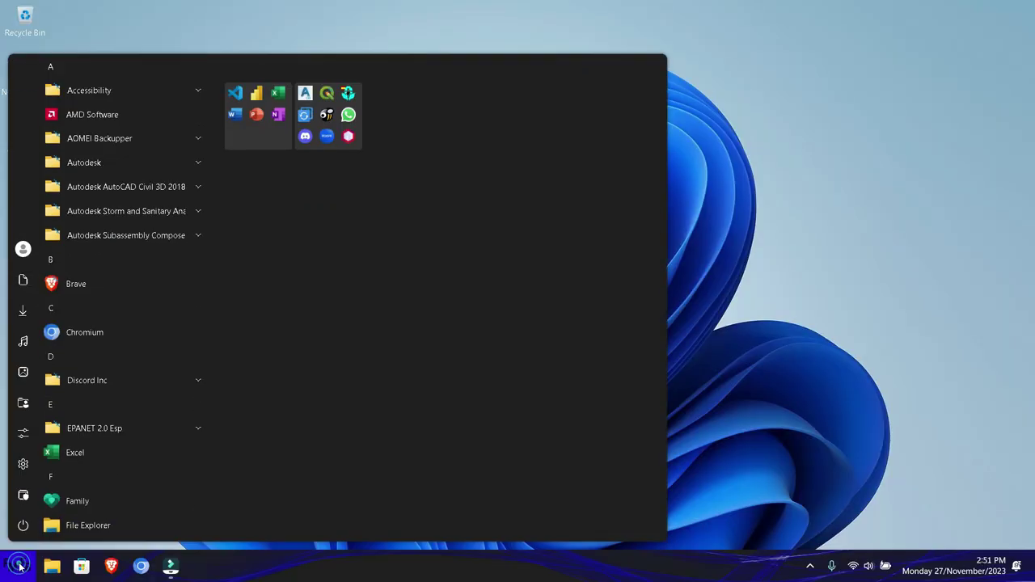
left_click(273, 108)
left_click(379, 217)
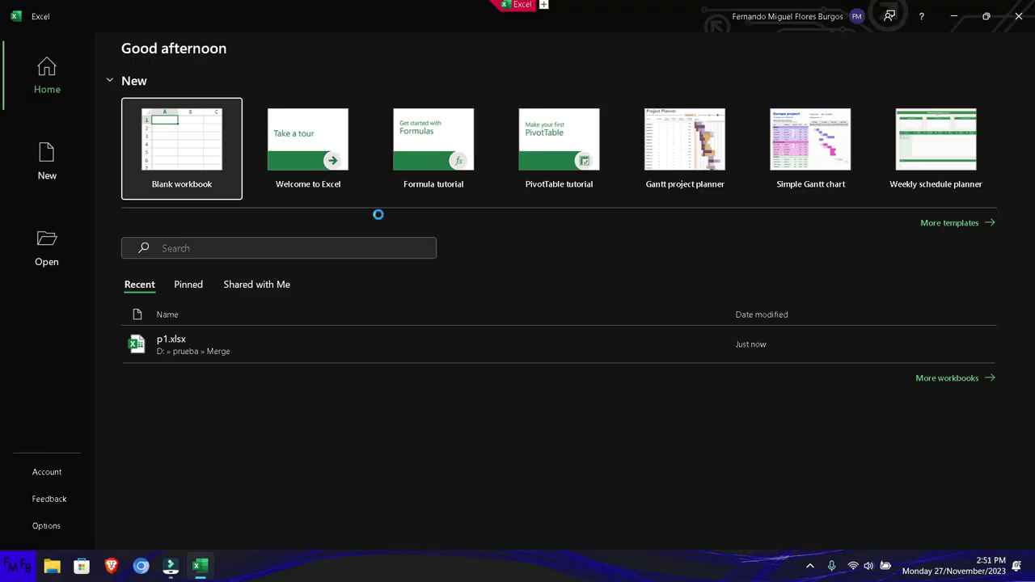
key("Return")
key("Return")
key("Return")
key("Return")
key("Return")
key("Return")
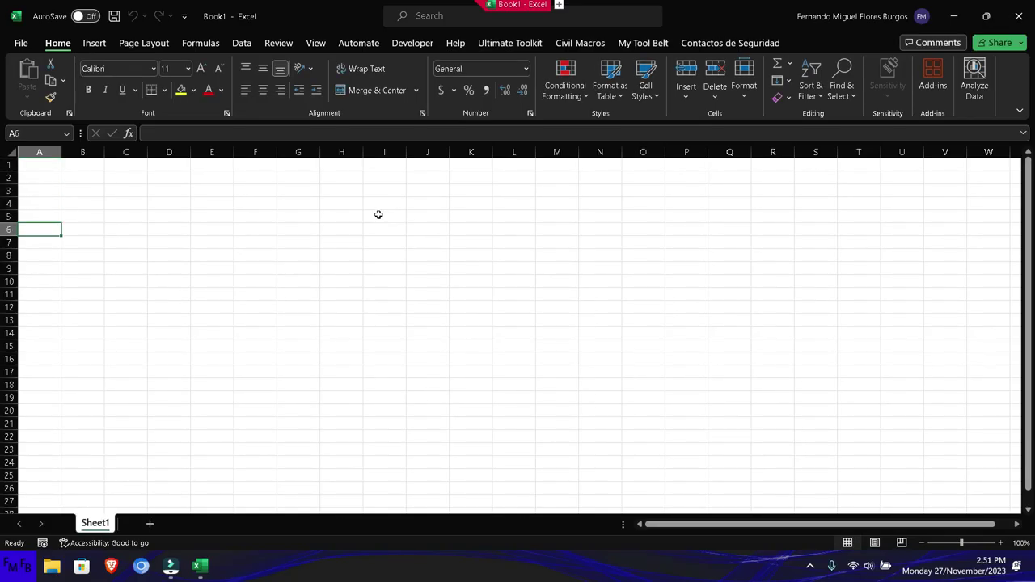
Step: Type the headers Name in A6 and Data in B6
type("Name")
key("Tab")
type("D")
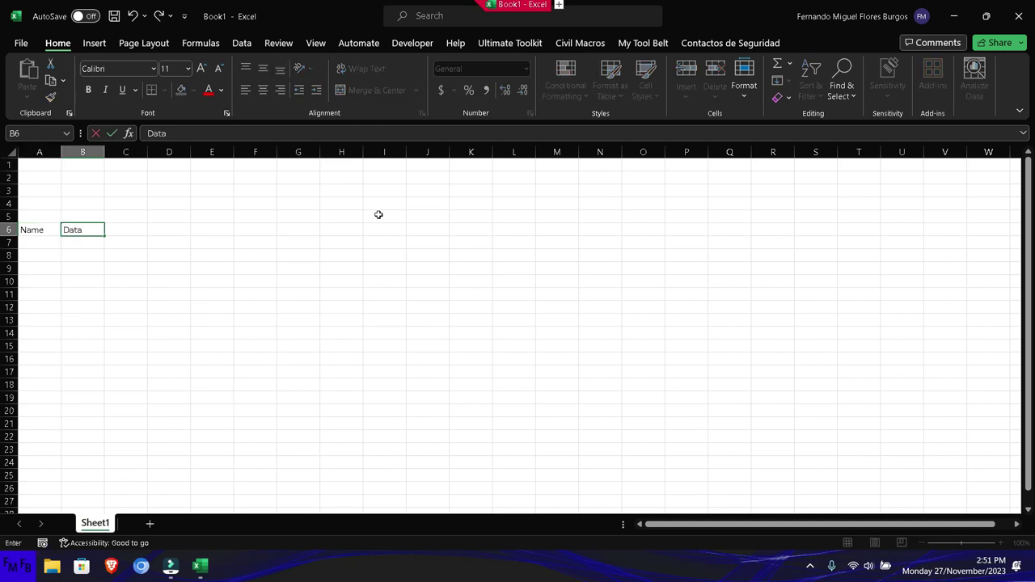
key("Return")
Step: Check D:\prueba\Merge in File Explorer for p1.xlsx, then close the window
key("alt+Tab")
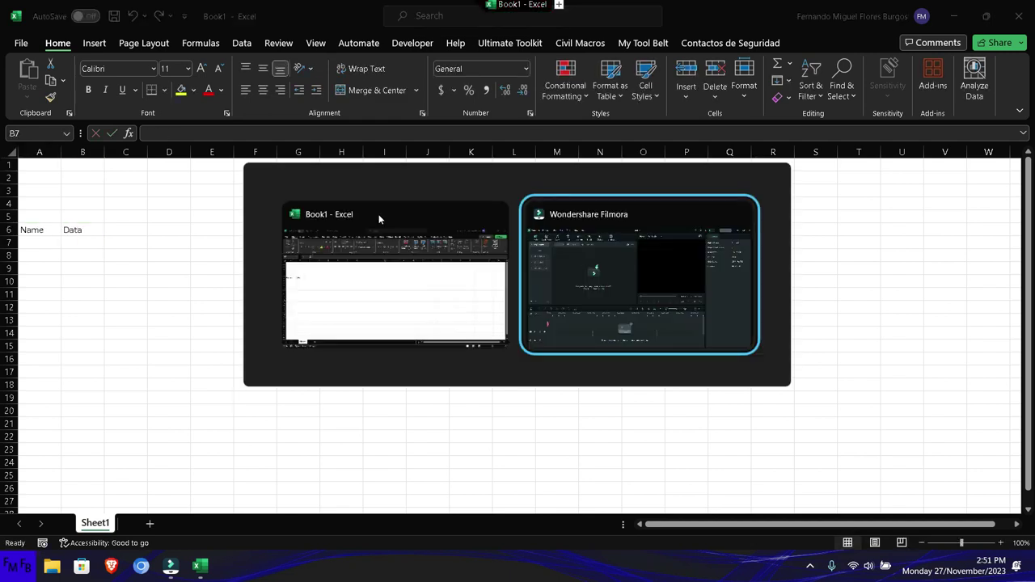
key("super+e")
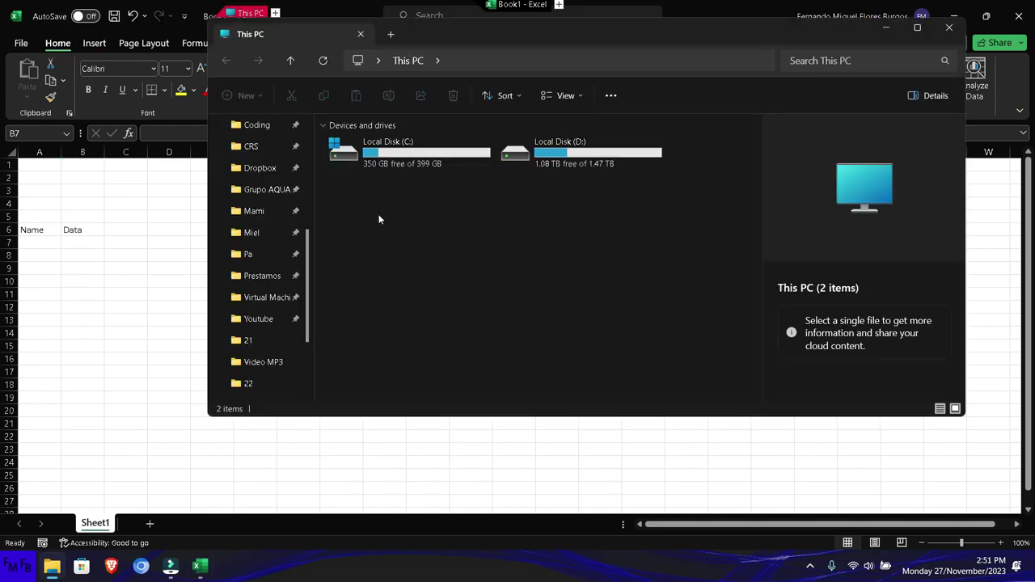
double_click(558, 150)
left_click(421, 235)
double_click(421, 235)
double_click(374, 135)
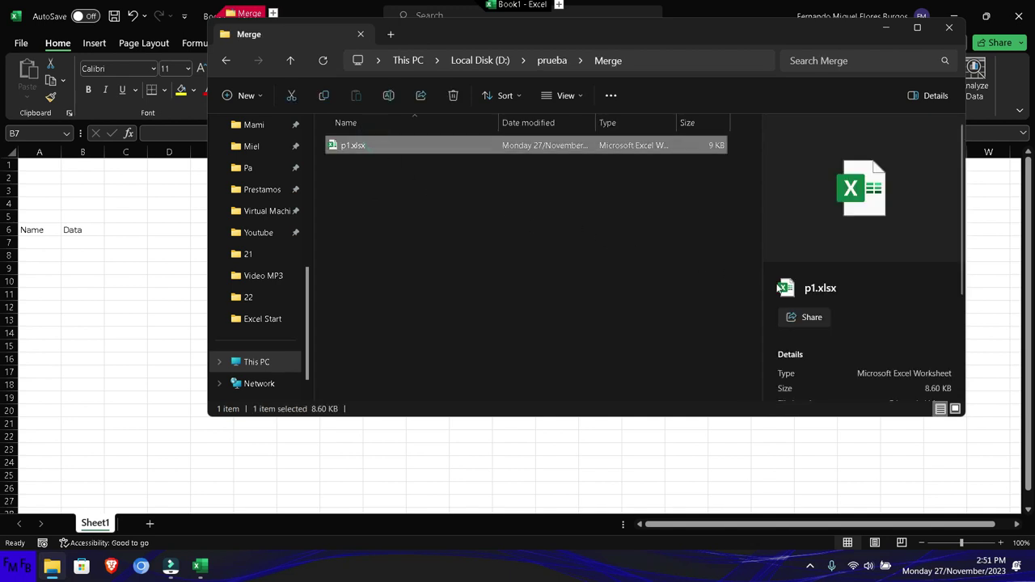
scroll(792, 299, "down", 5)
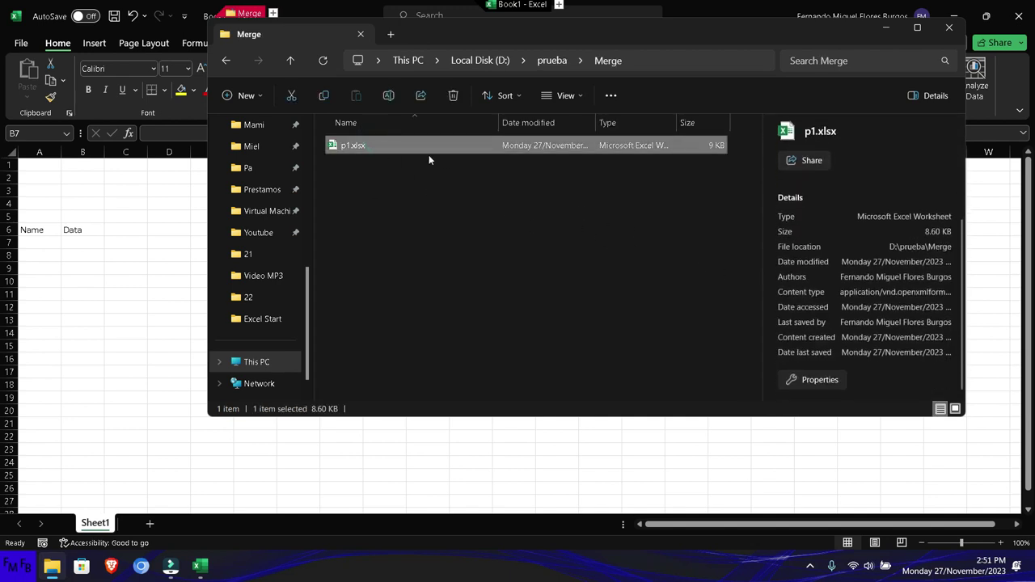
key("alt+F4")
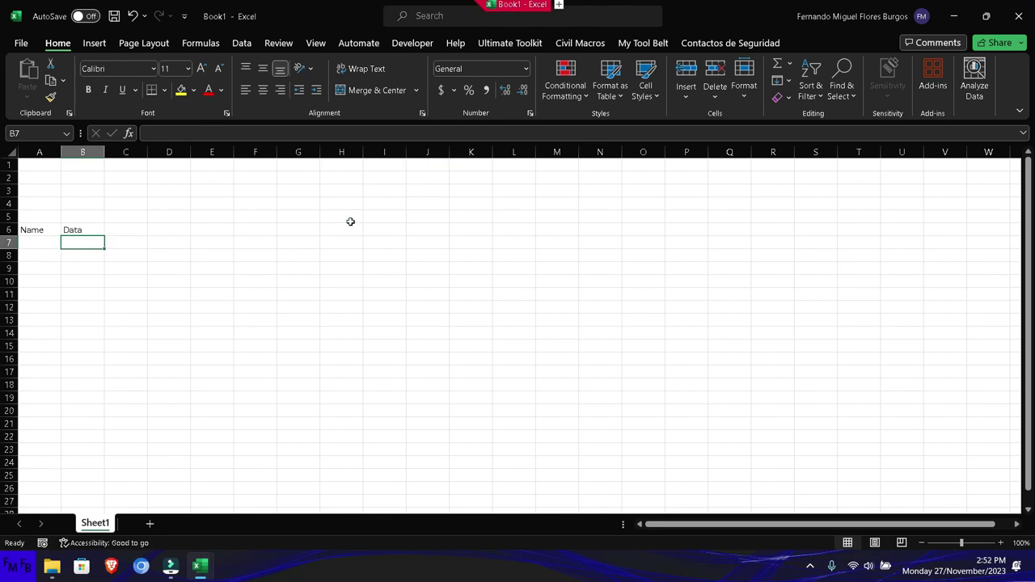
Step: Enter two names in A7:A8 with Data values 20 and 60 in B7:B8
key("Left")
type("Ma")
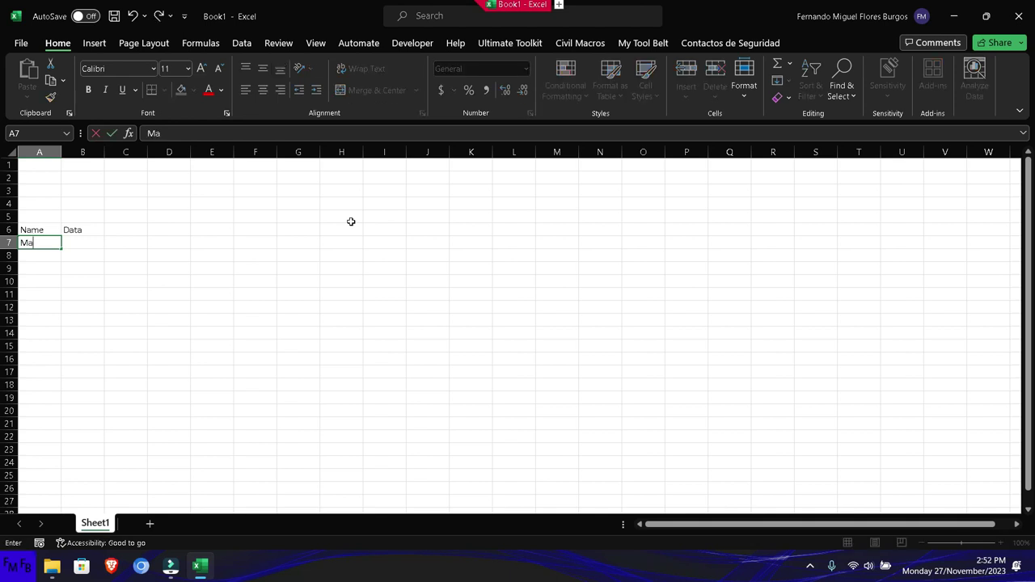
key("Return")
type("Carme")
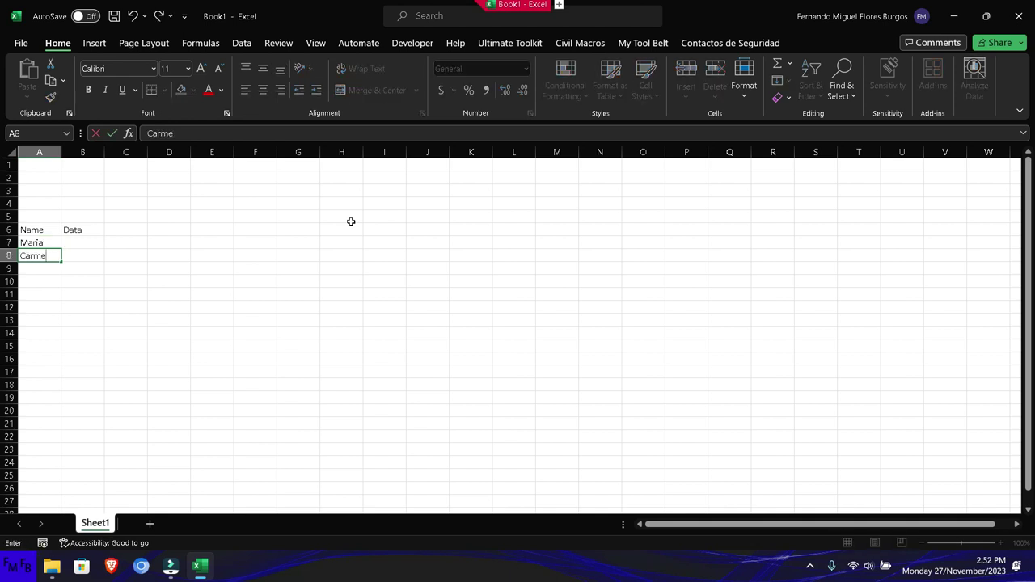
key("Up")
key("Right")
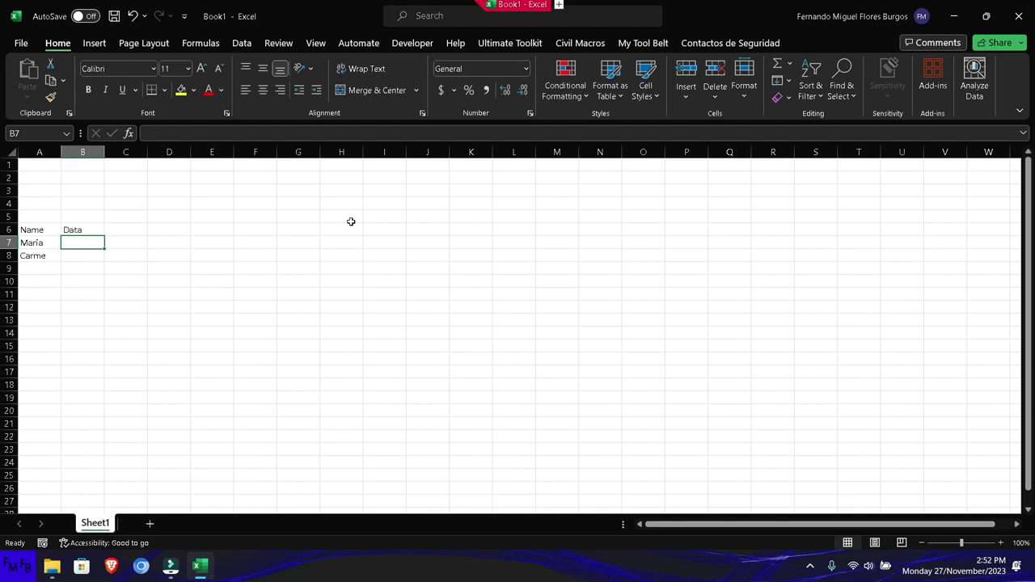
type("20")
key("Return")
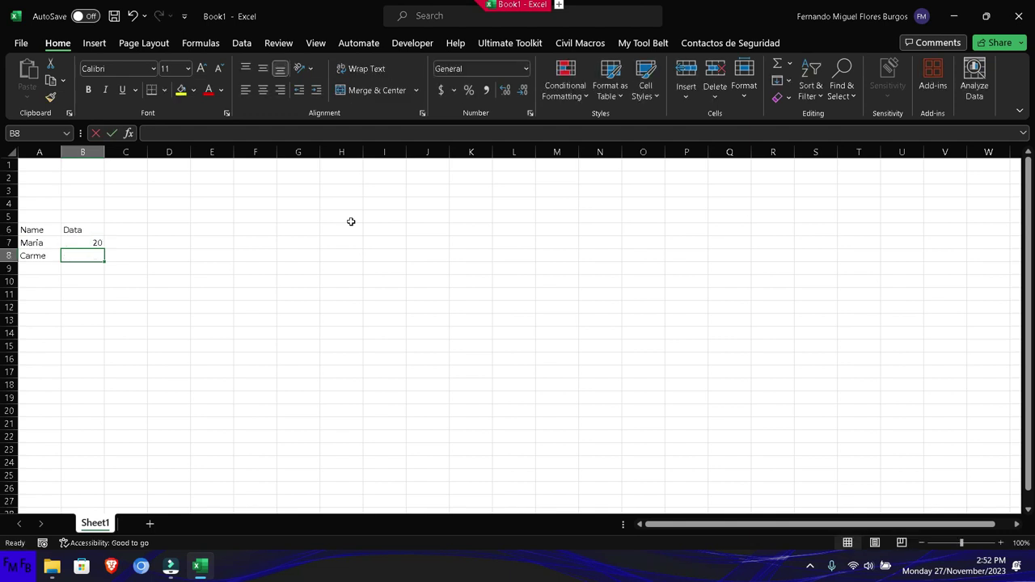
type("6")
key("Return")
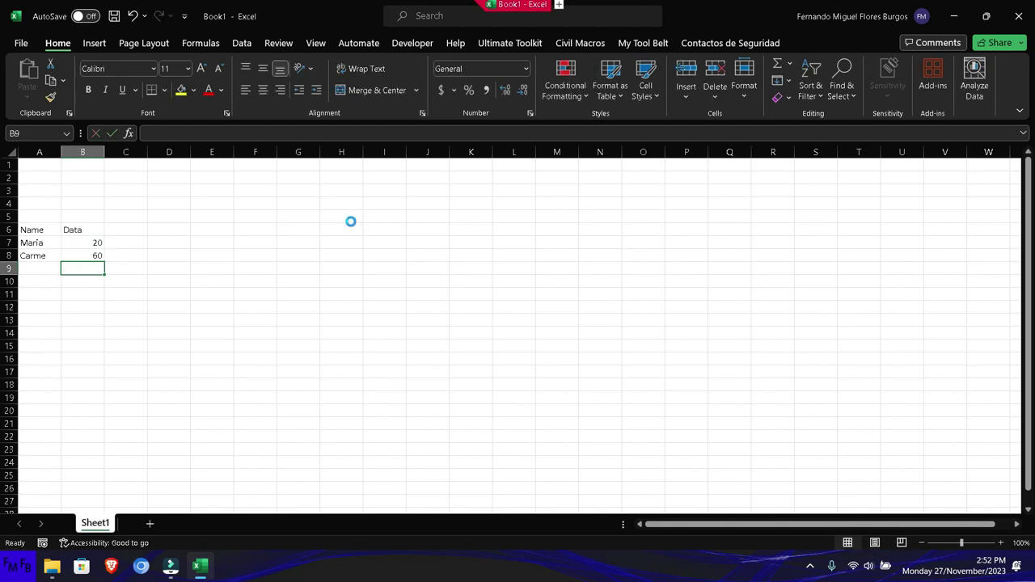
key("ctrl+o")
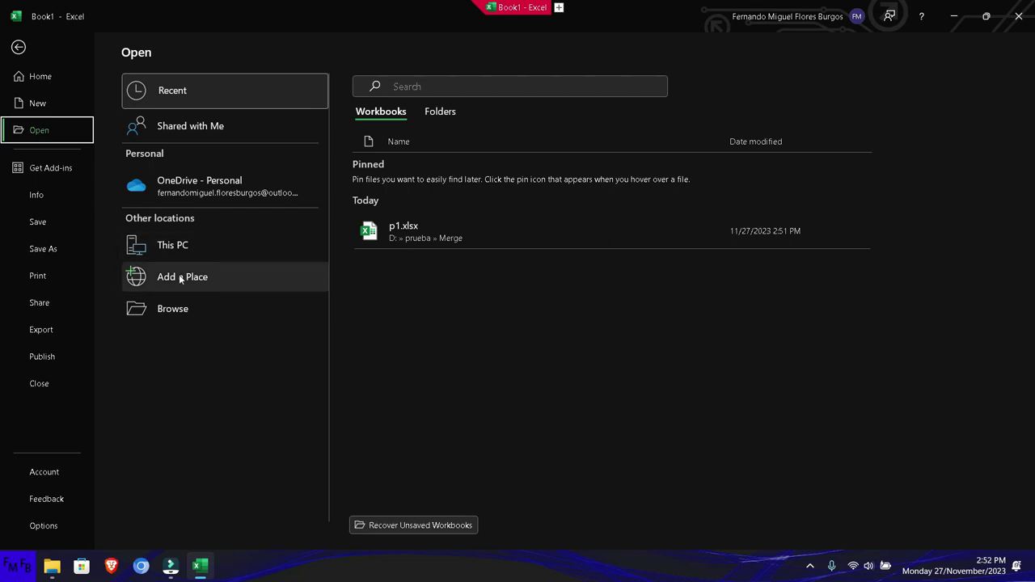
Step: View D:\prueba\Merge in the Open dialog, cancel it, and go to Save As
left_click(154, 297)
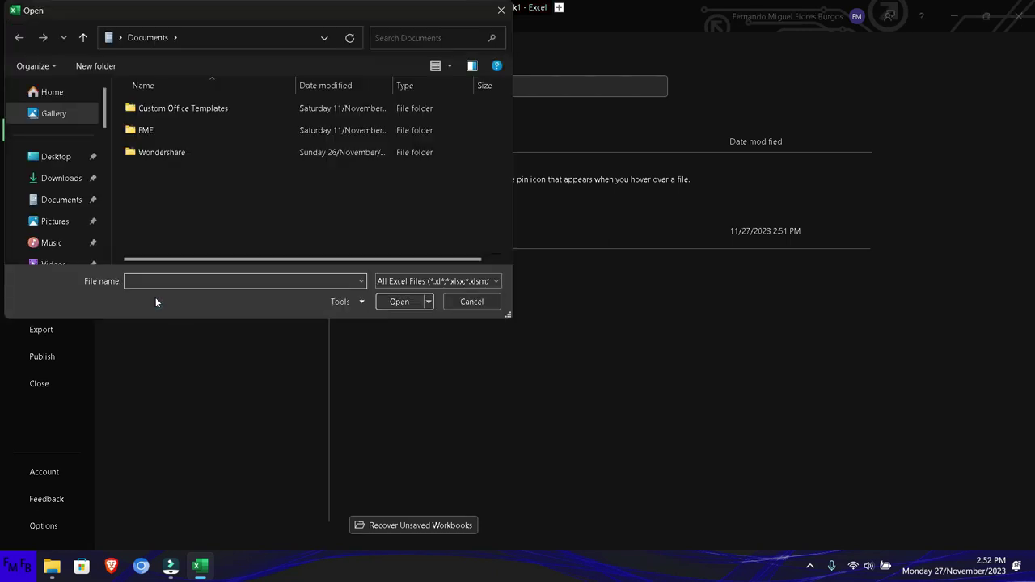
scroll(92, 206, "down", 3)
scroll(90, 201, "down", 3)
scroll(89, 200, "down", 3)
scroll(89, 200, "down", 1)
left_click(56, 174)
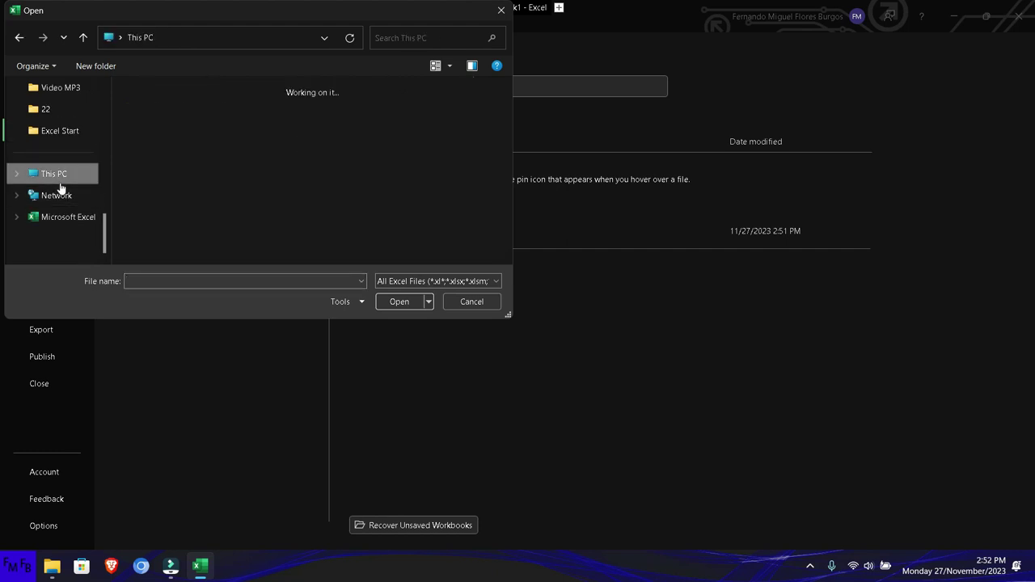
double_click(338, 110)
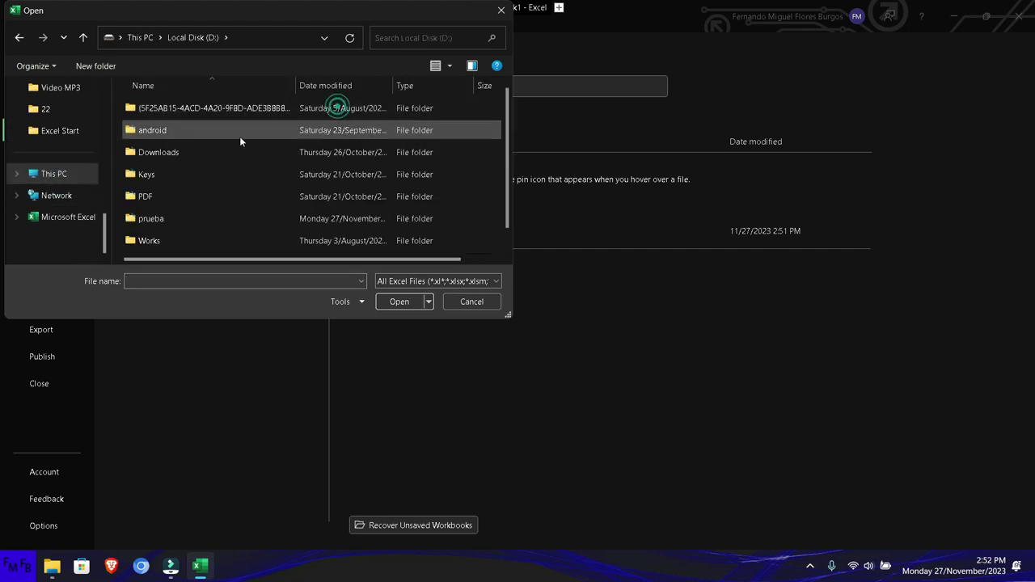
double_click(155, 219)
double_click(160, 94)
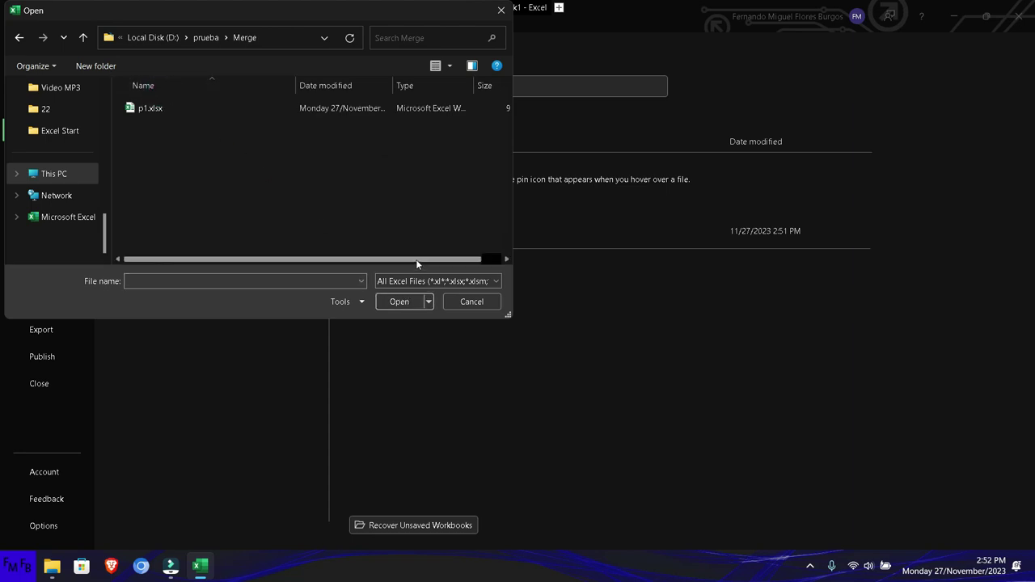
key("Escape")
left_click(57, 248)
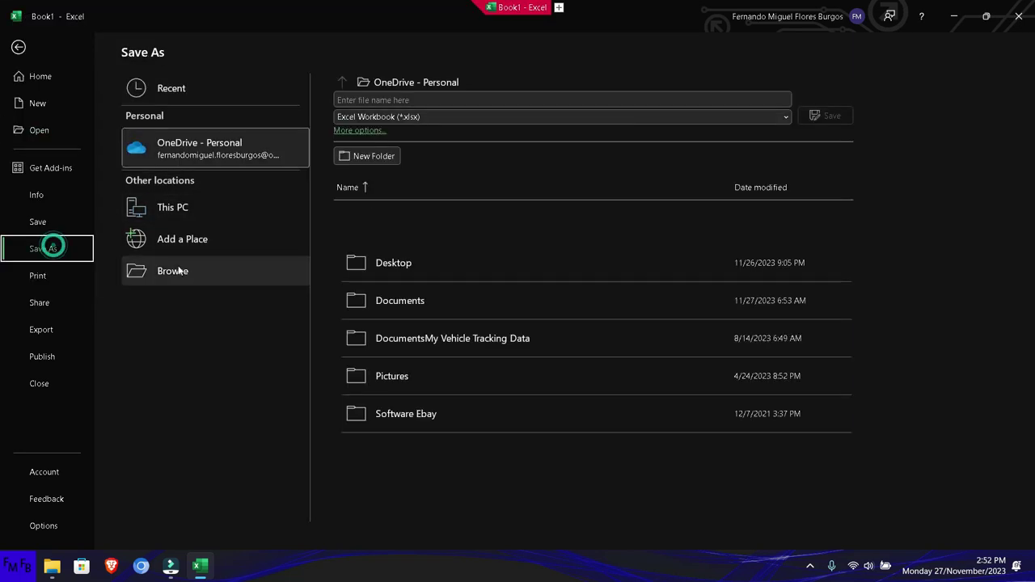
Step: Browse to D:\prueba\Merge and save the workbook there under the name p2
left_click(178, 267)
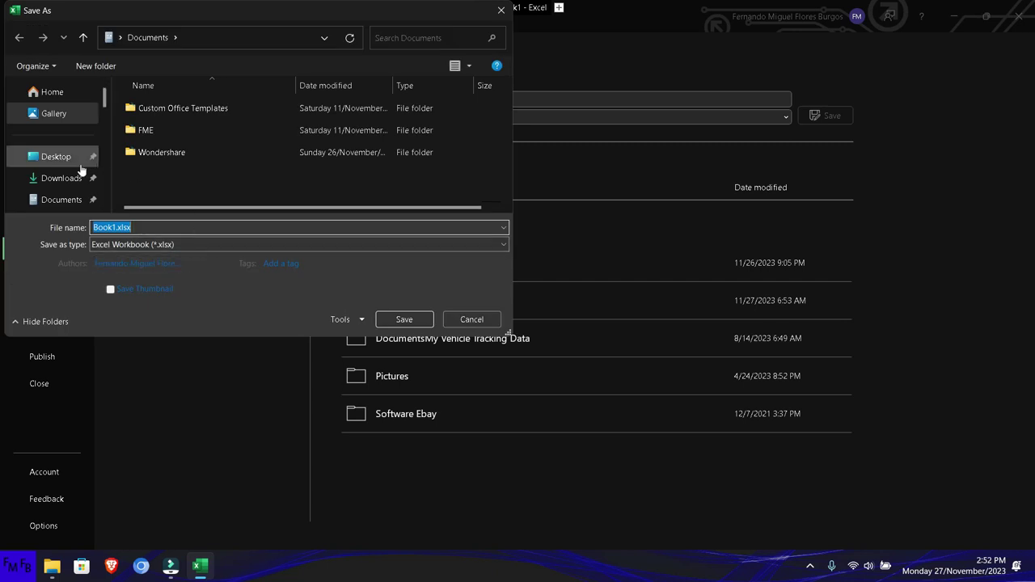
scroll(69, 168, "down", 5)
left_click(53, 130)
left_click(312, 127)
double_click(312, 126)
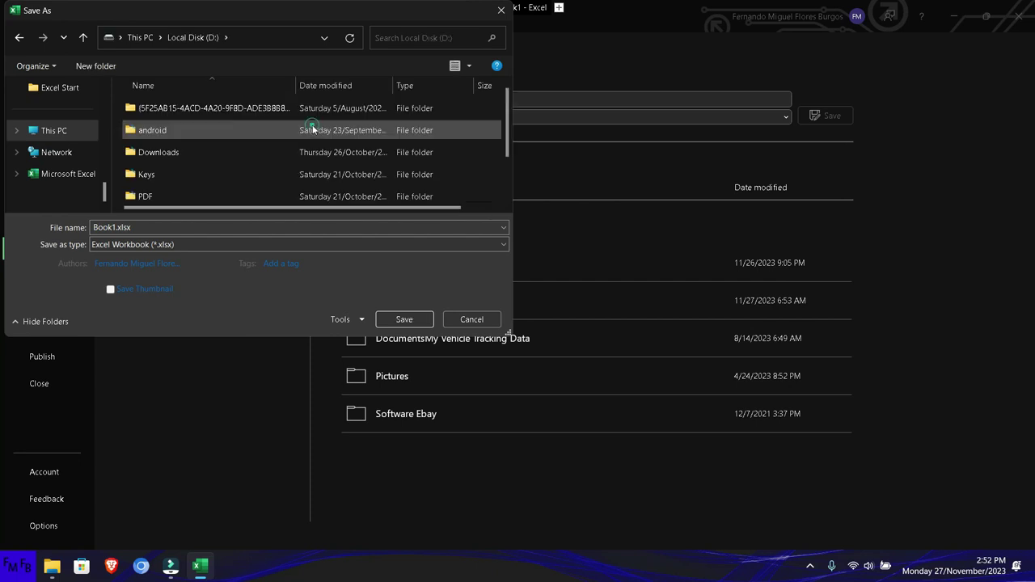
scroll(171, 162, "down", 1)
left_click(169, 172)
double_click(169, 172)
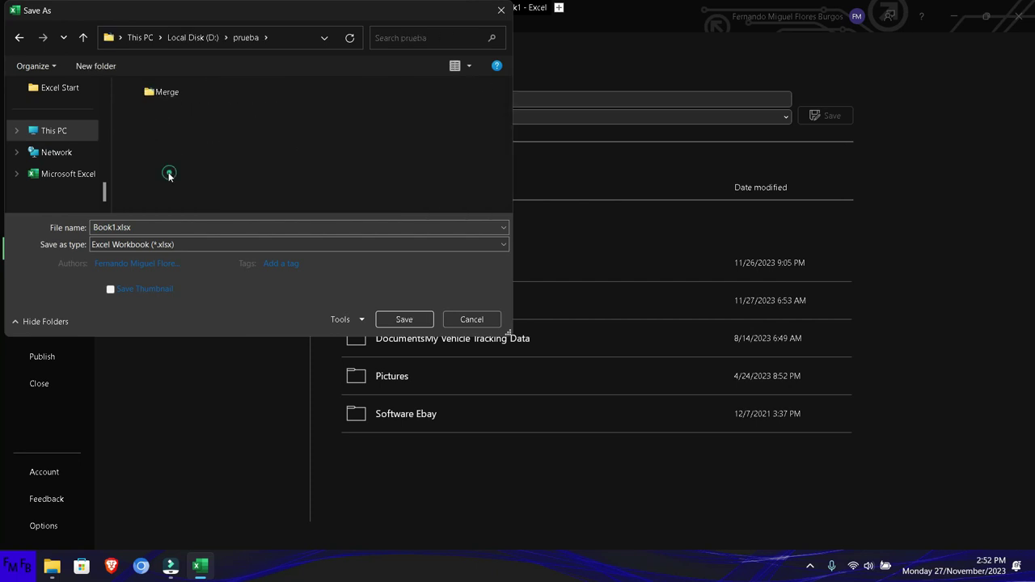
double_click(168, 92)
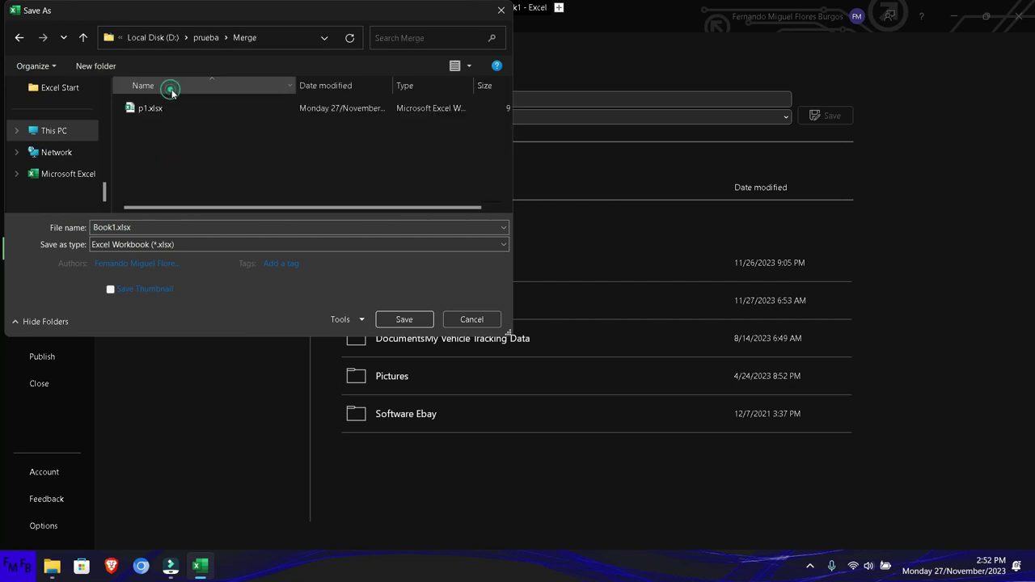
left_click(297, 227)
type("p2")
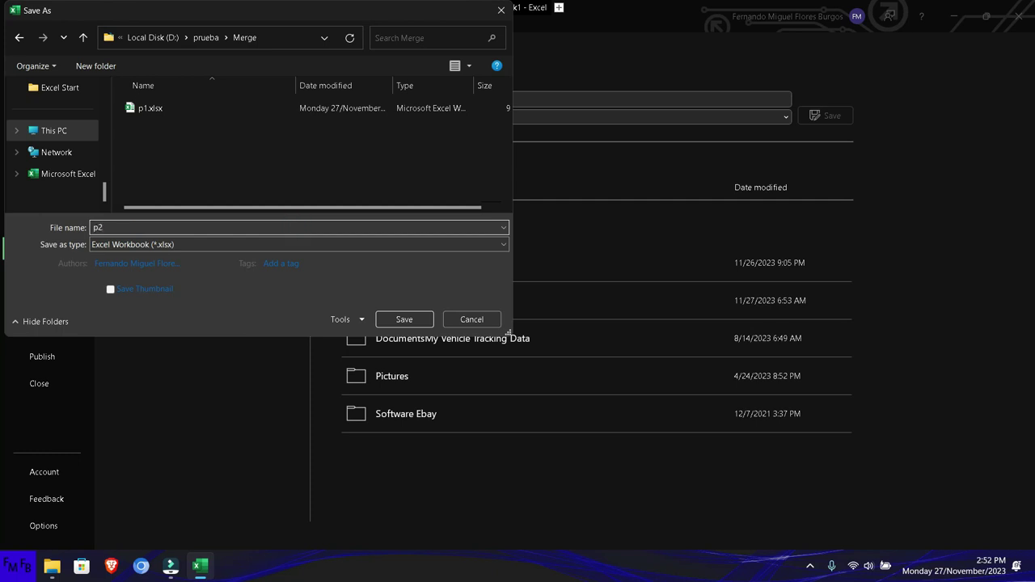
key("Return")
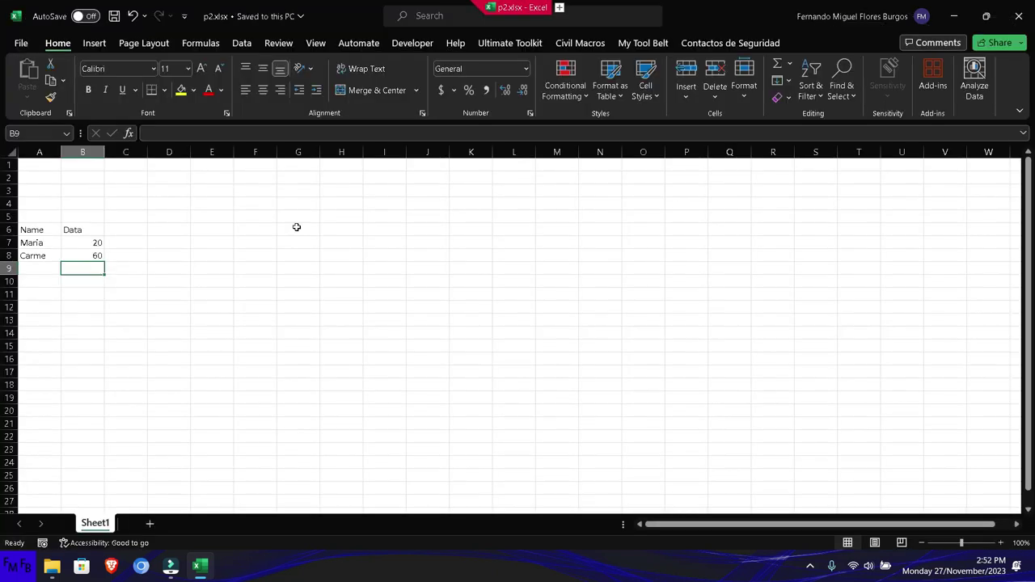
Step: Search the Start menu for Power BI Desktop, launch it and close the welcome screen
left_click(16, 566)
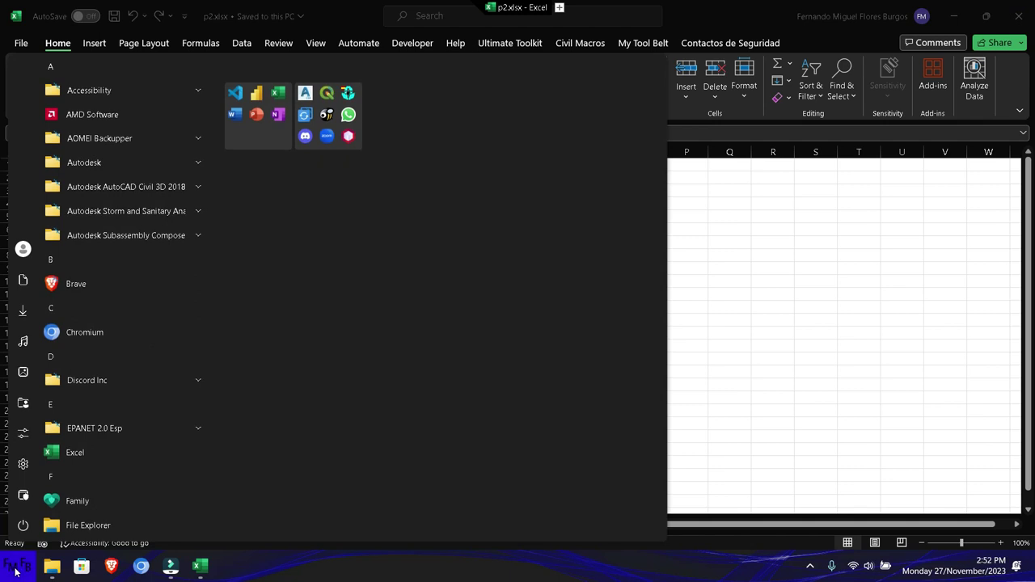
type("po")
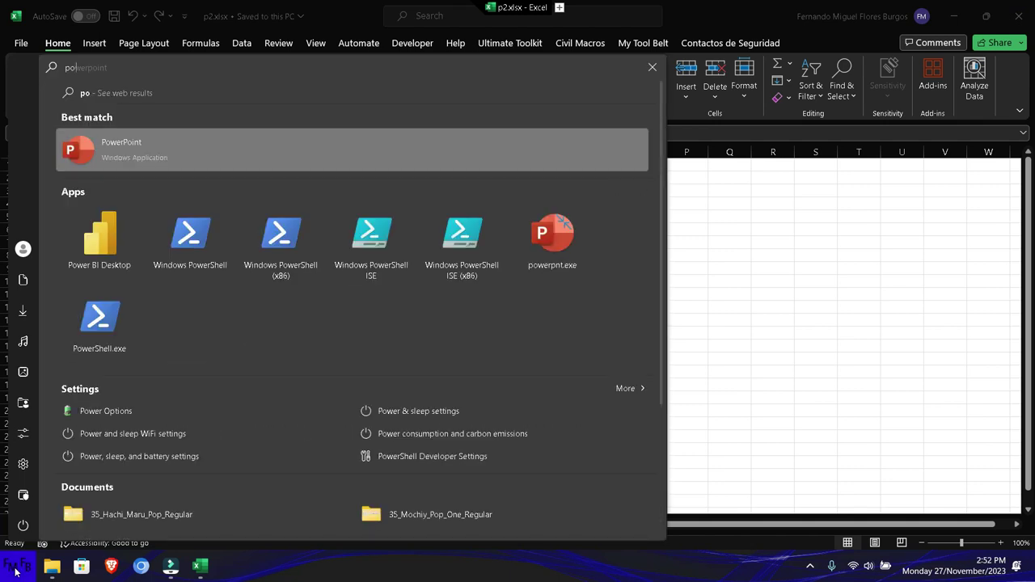
key("BackSpace")
key("BackSpace")
left_click(16, 570)
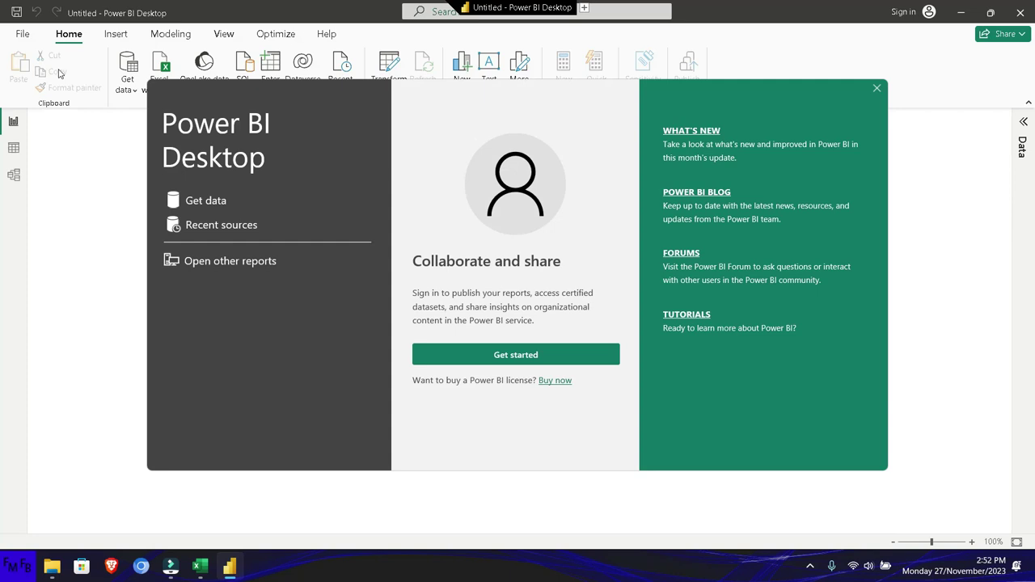
left_click(877, 87)
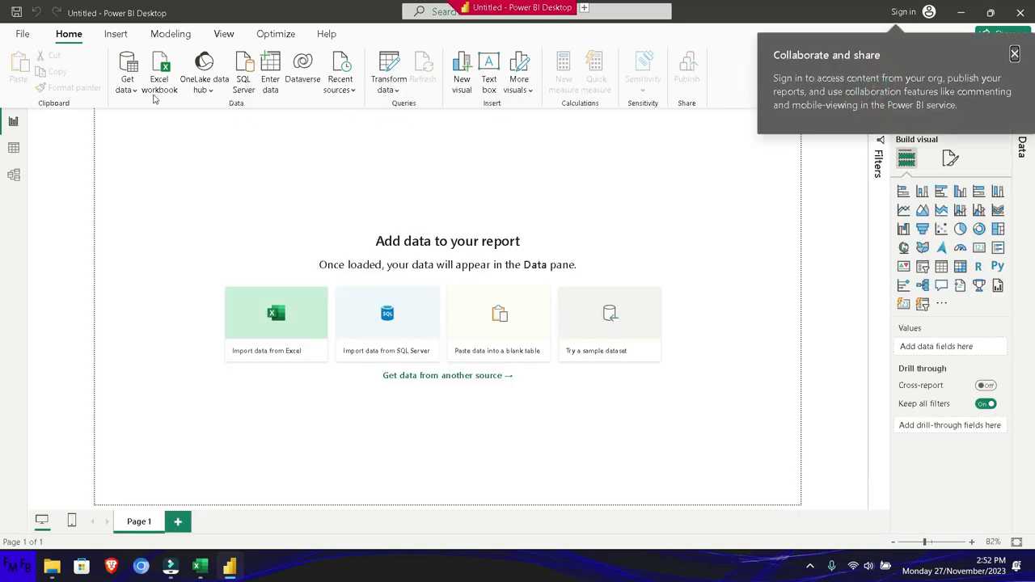
Step: Choose the Folder connector from Get Data's full list of File connectors
left_click(127, 84)
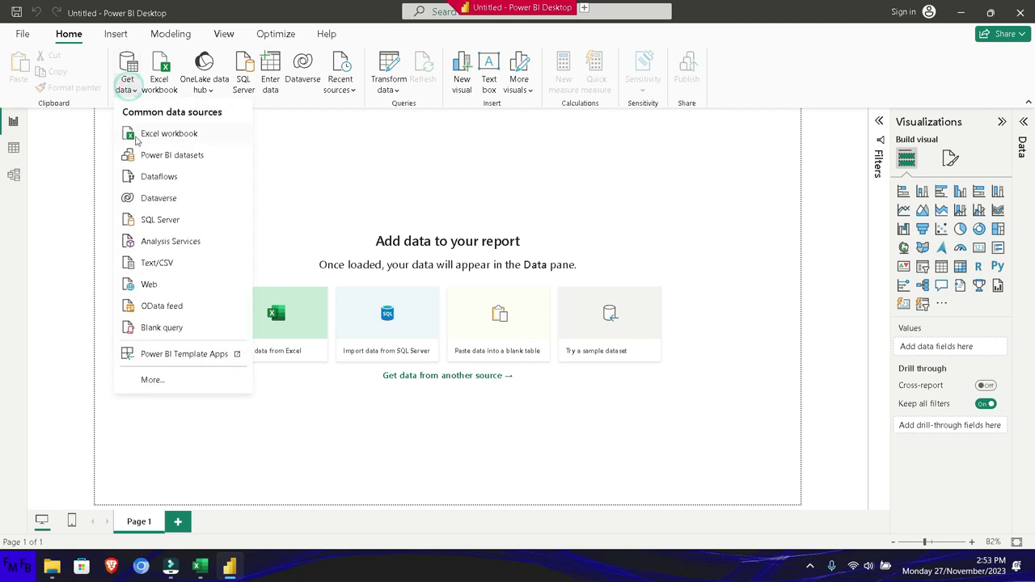
left_click(152, 379)
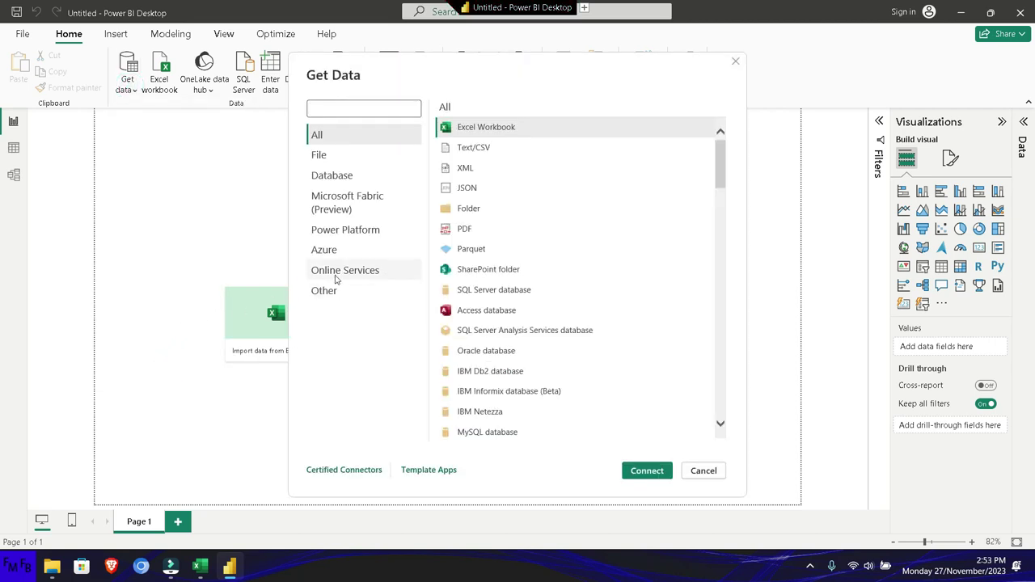
left_click(333, 155)
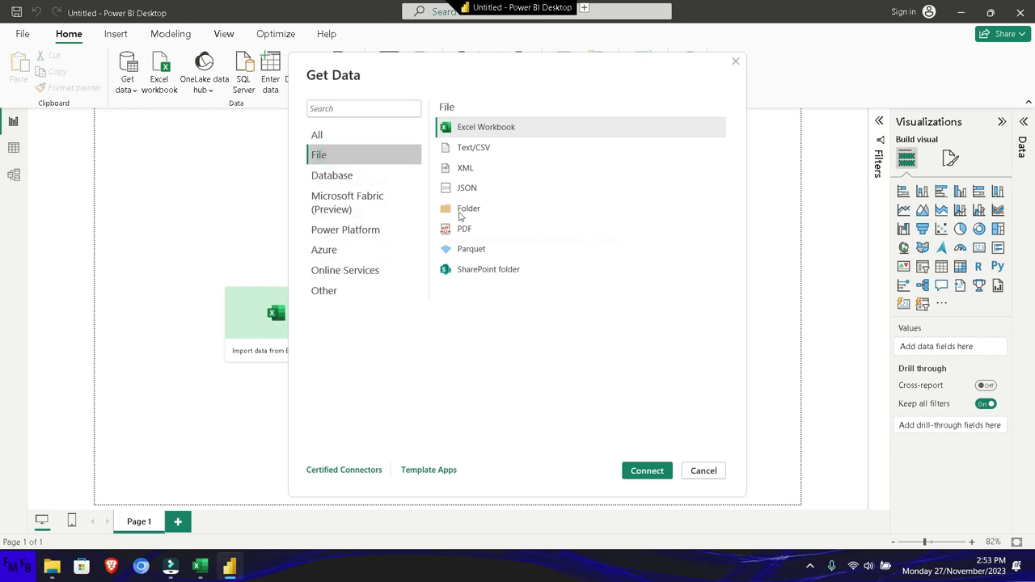
left_click(461, 210)
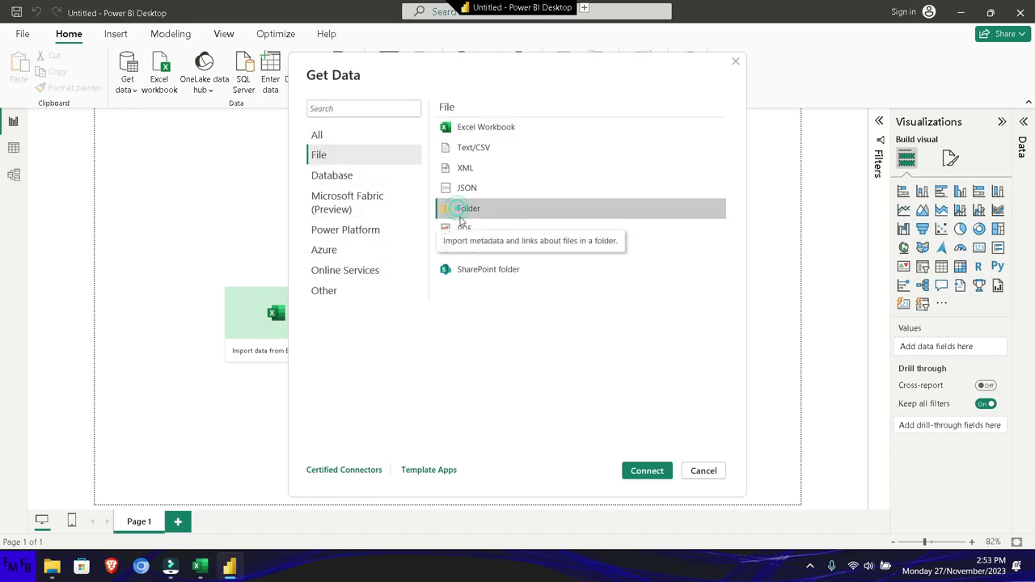
left_click(647, 470)
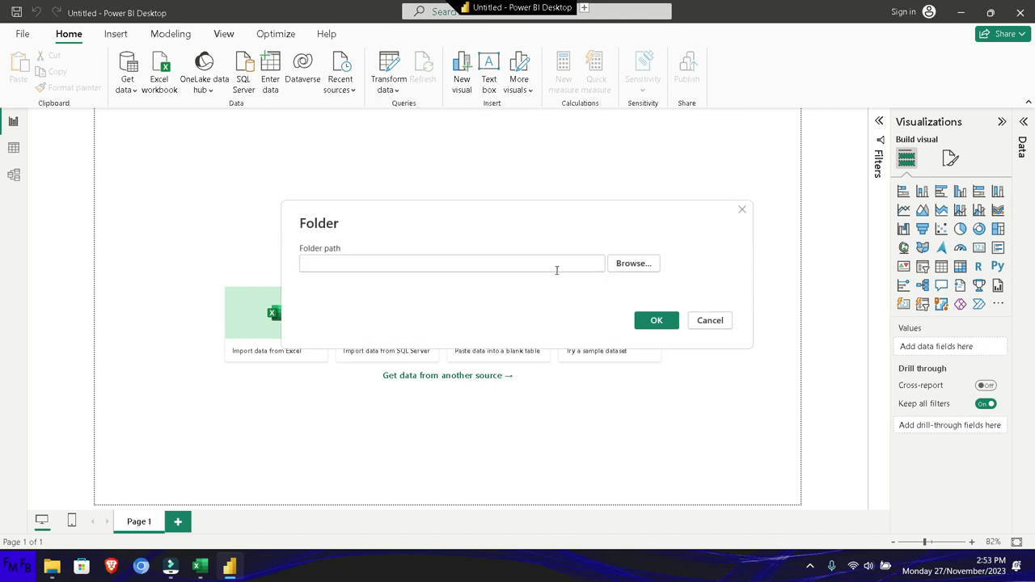
Step: Browse to D:\prueba\Merge and confirm it to list p1.xlsx, p2.xlsx and ~$p2.xlsx
left_click(616, 264)
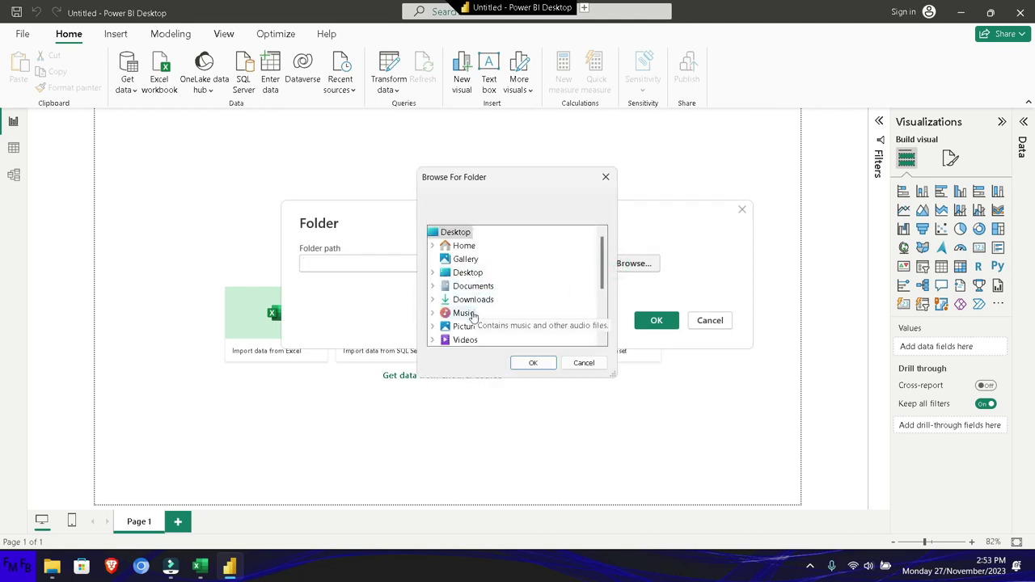
scroll(470, 317, "down", 1)
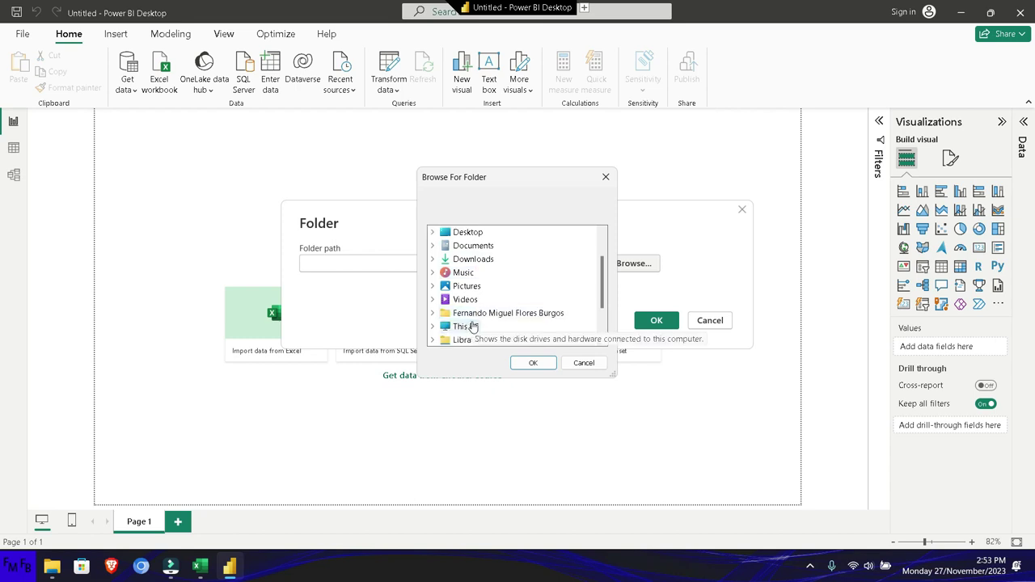
double_click(468, 326)
left_click(469, 327)
double_click(470, 326)
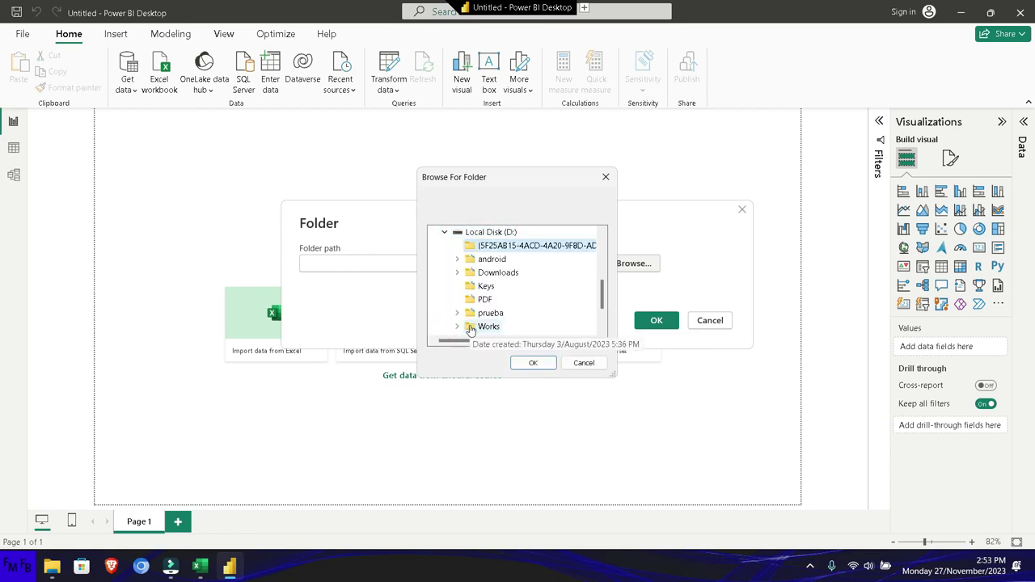
double_click(471, 315)
left_click(471, 327)
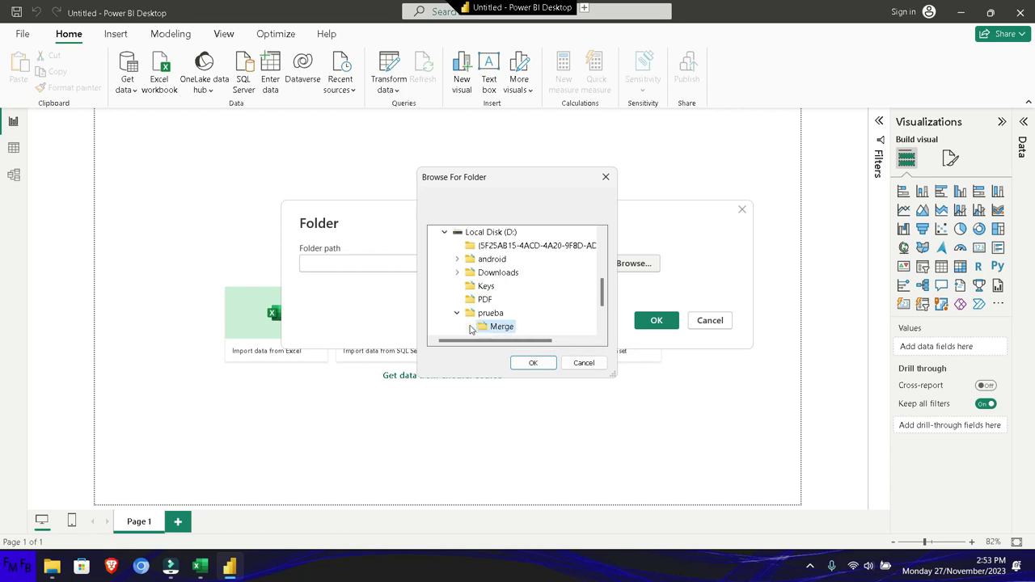
key("Return")
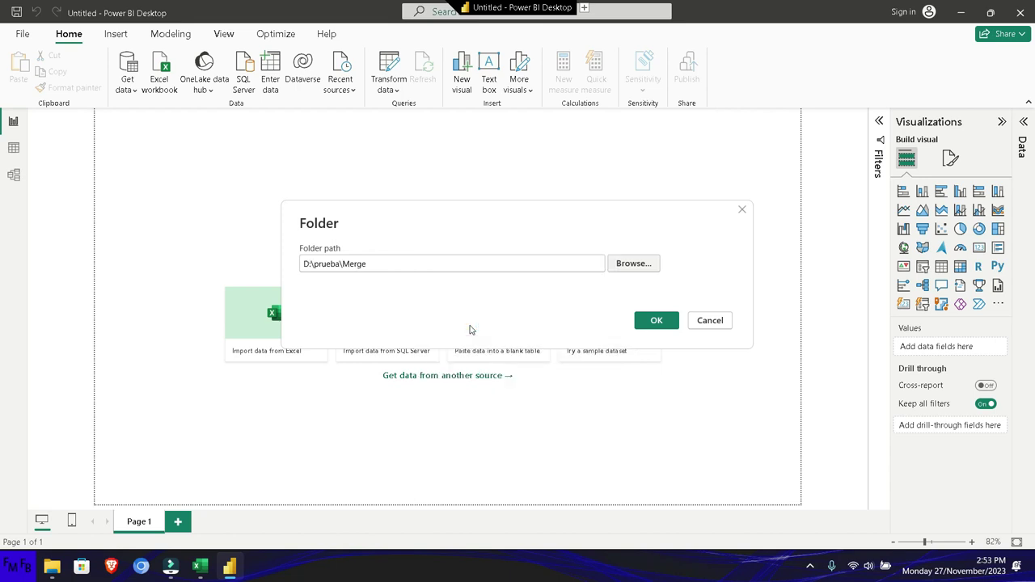
left_click(654, 320)
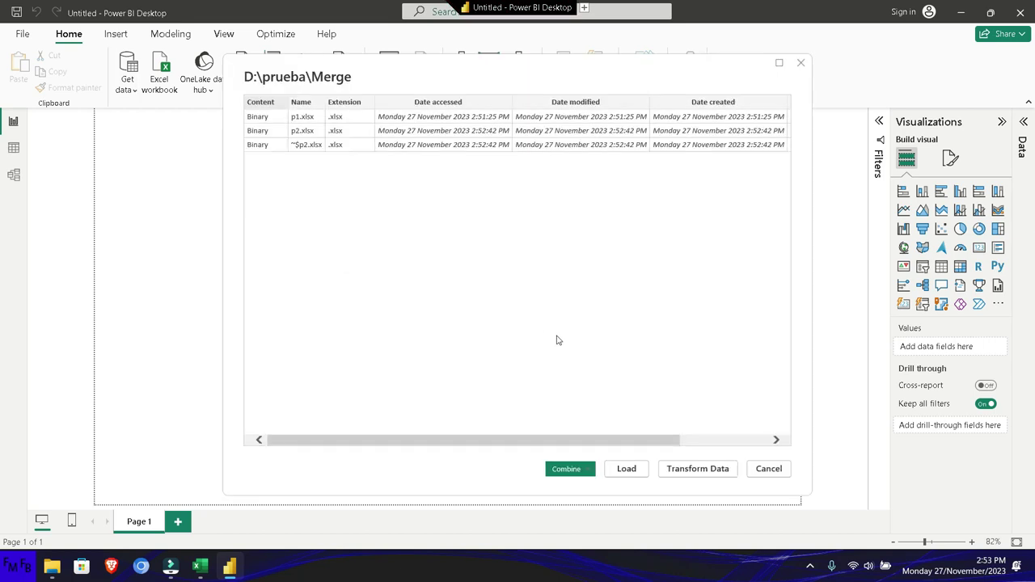
Step: Check the p2.xlsx workbook in Excel, then cancel the first folder preview in Power BI
key("alt+Tab")
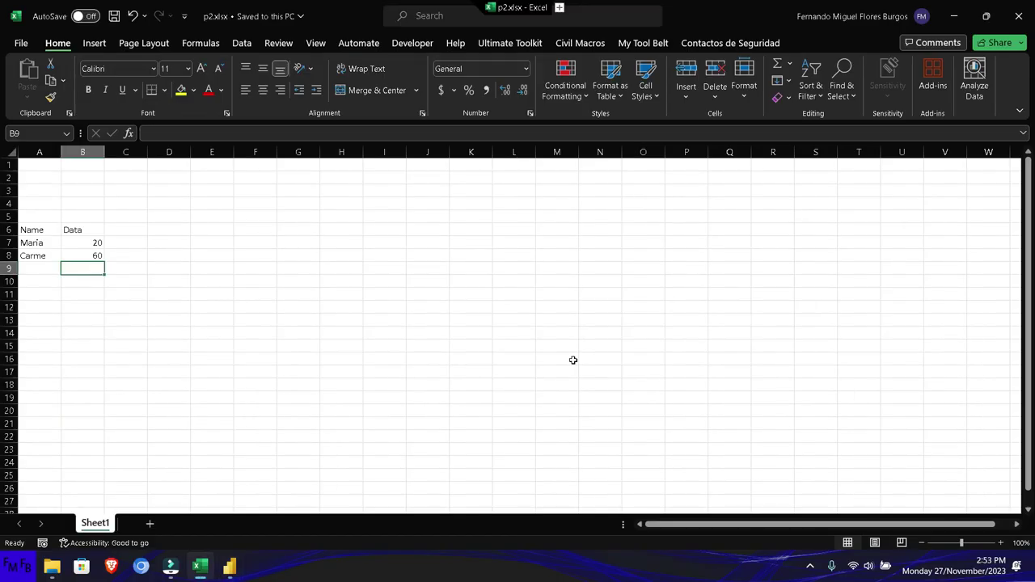
key("alt+Tab")
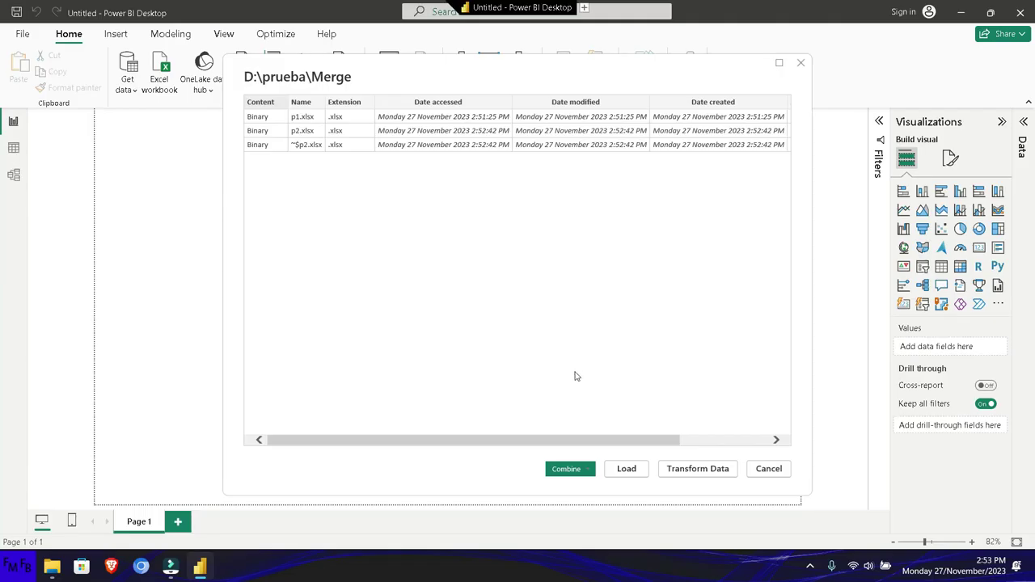
left_click(763, 470)
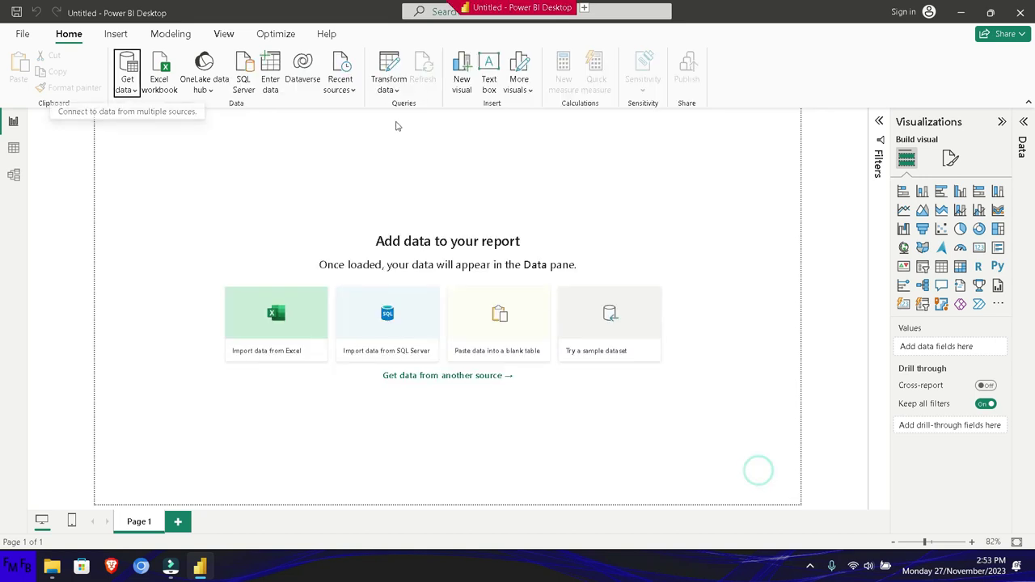
Step: Pick the Folder connector from Get data's full list of data sources
left_click(125, 87)
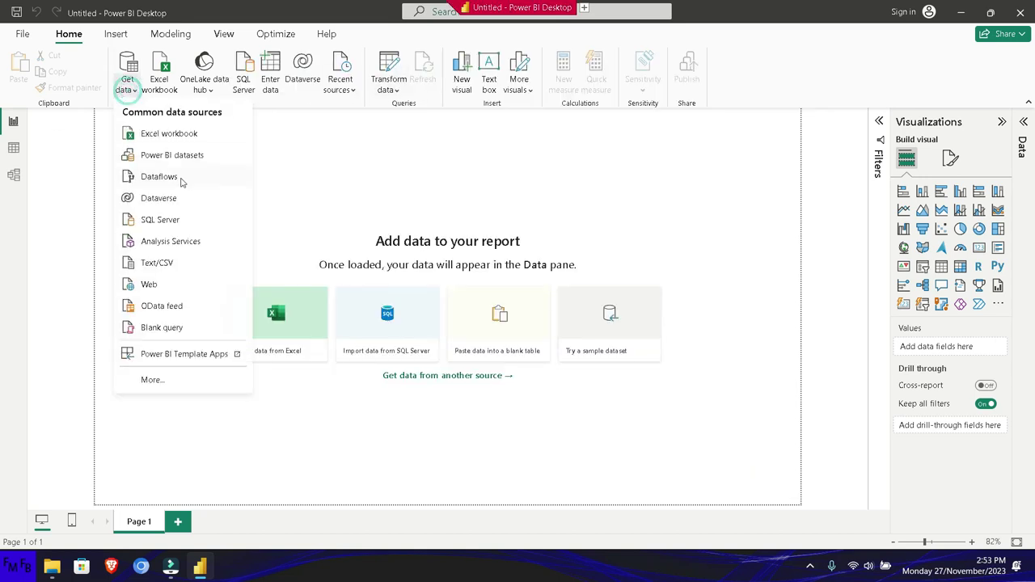
left_click(154, 378)
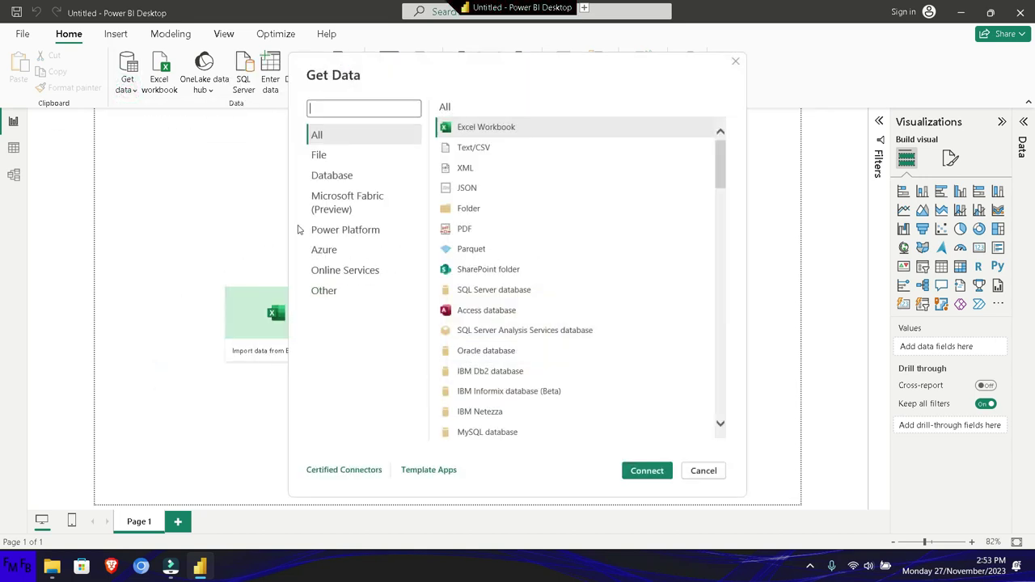
left_click(466, 213)
left_click(647, 470)
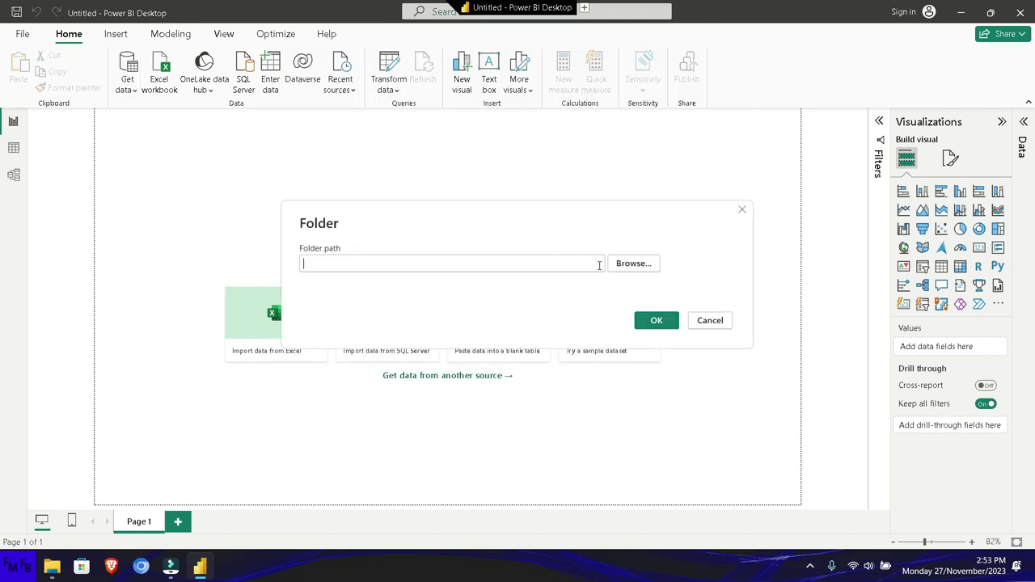
Step: Browse to D:\prueba\Merge and connect, previewing p1.xlsx and p2.xlsx
left_click(619, 272)
scroll(483, 291, "down", 3)
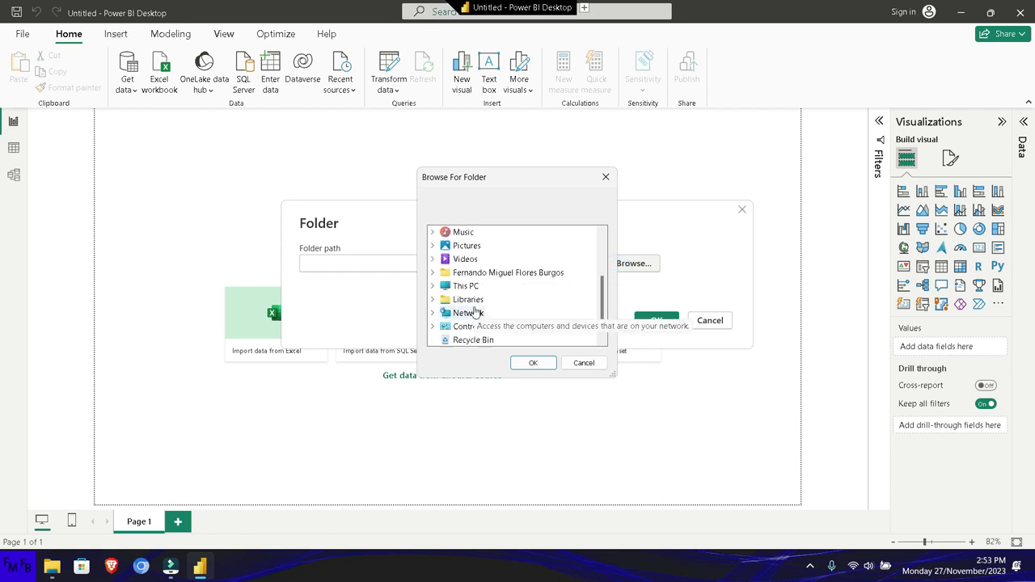
left_click(467, 273)
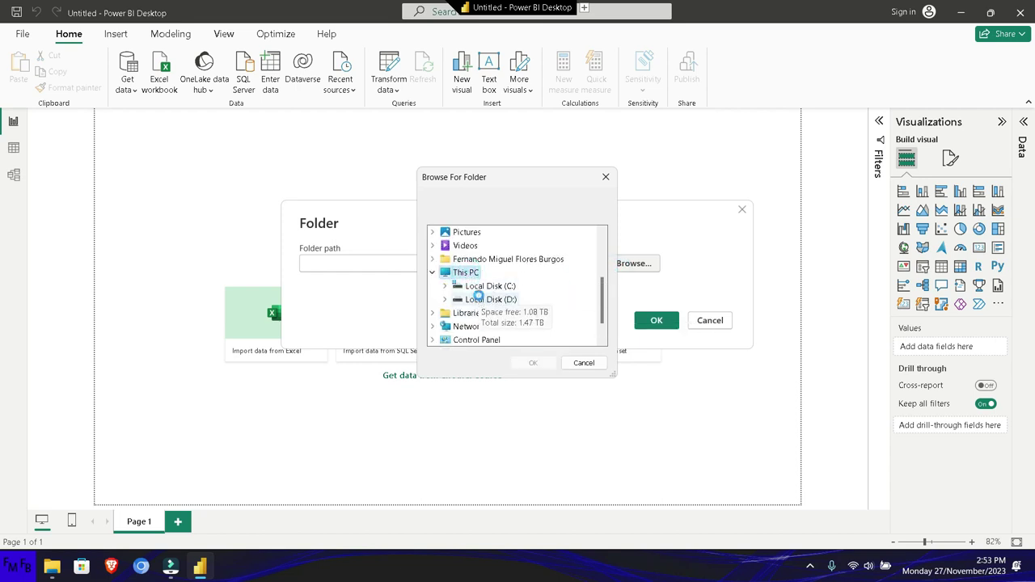
double_click(485, 299)
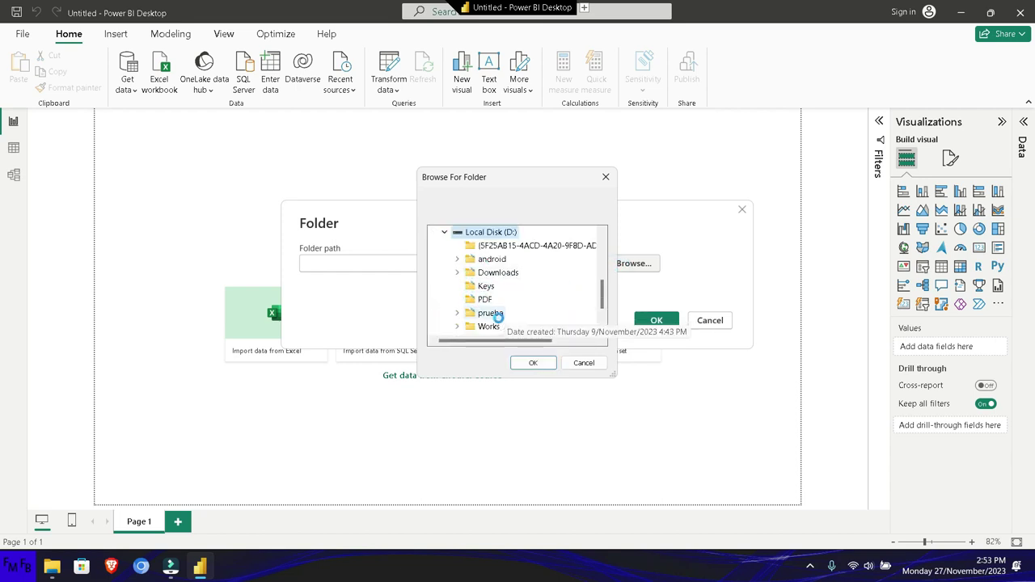
double_click(495, 314)
left_click(507, 304)
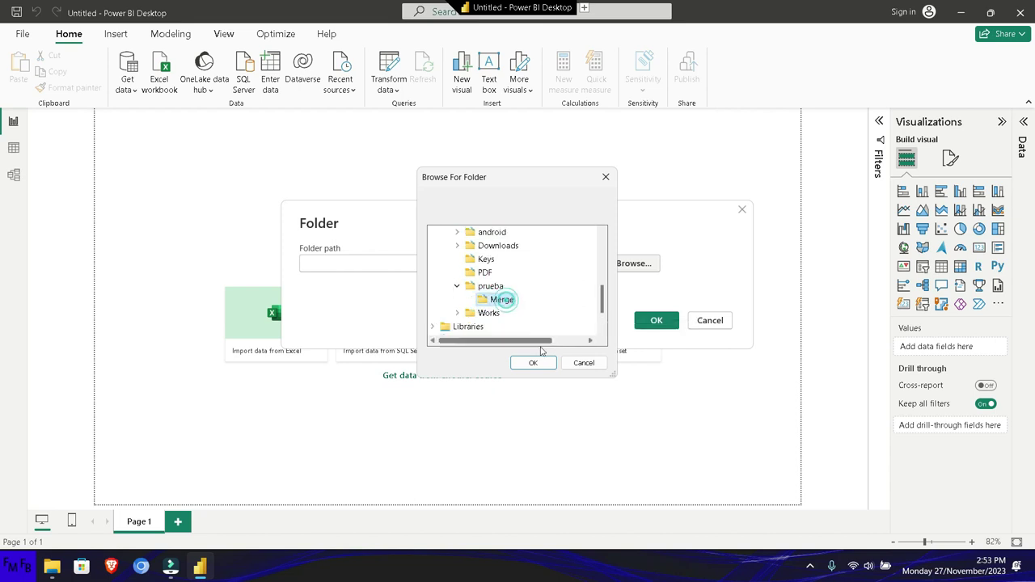
left_click(533, 362)
left_click(651, 325)
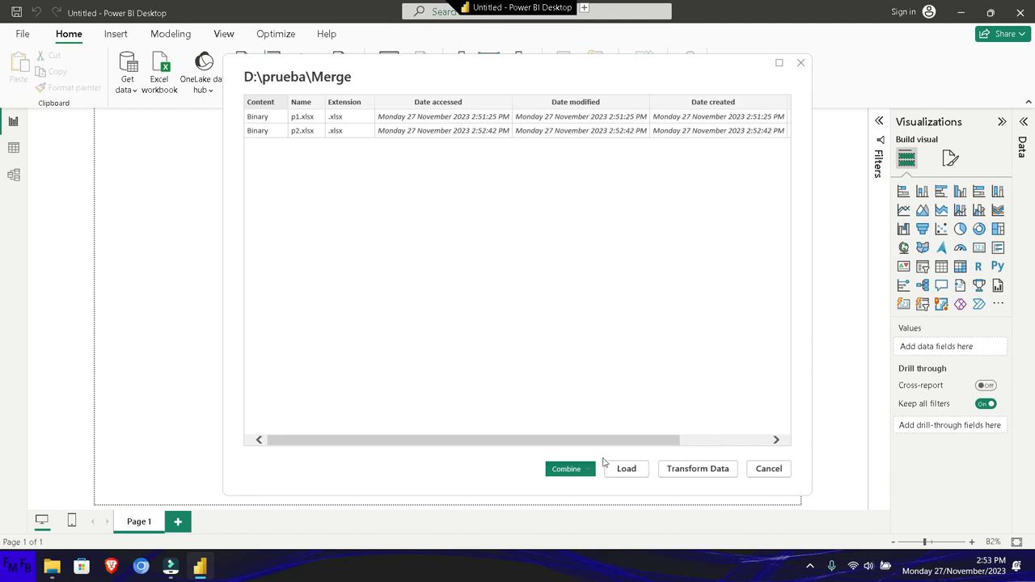
Step: Use Combine & Load to merge Sheet1 from p1.xlsx and p2.xlsx into the Merge table
left_click(579, 474)
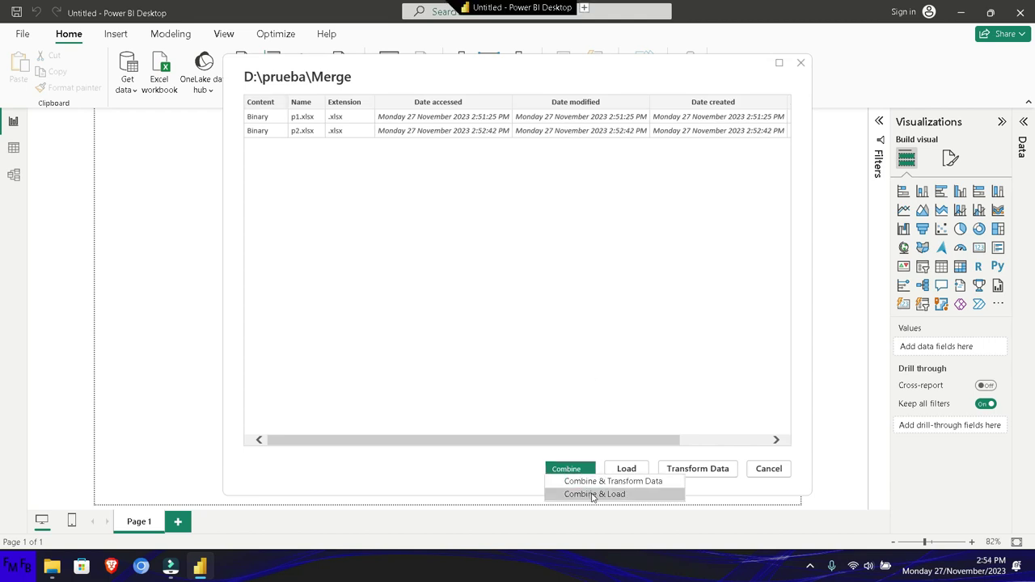
left_click(592, 495)
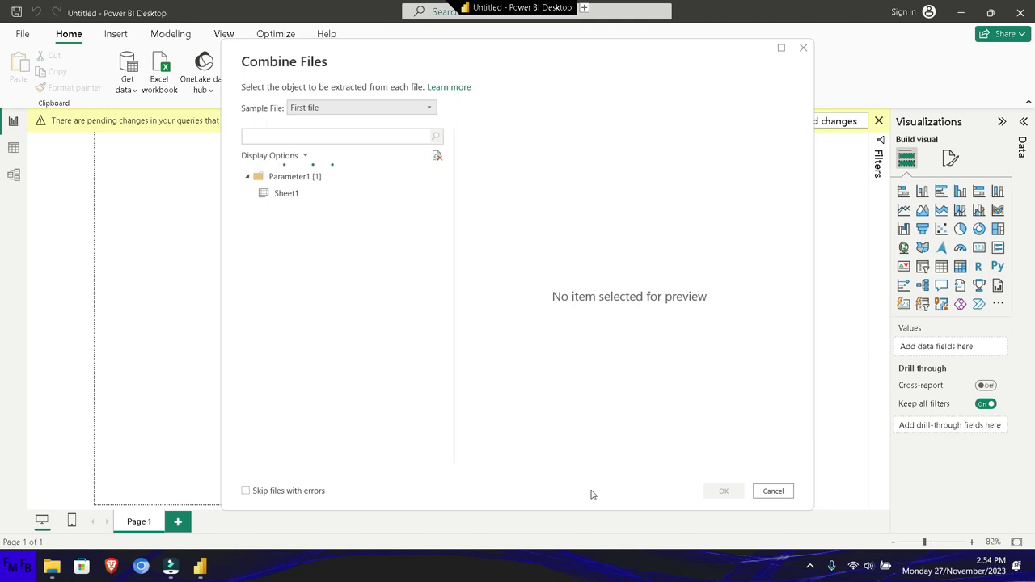
left_click(312, 198)
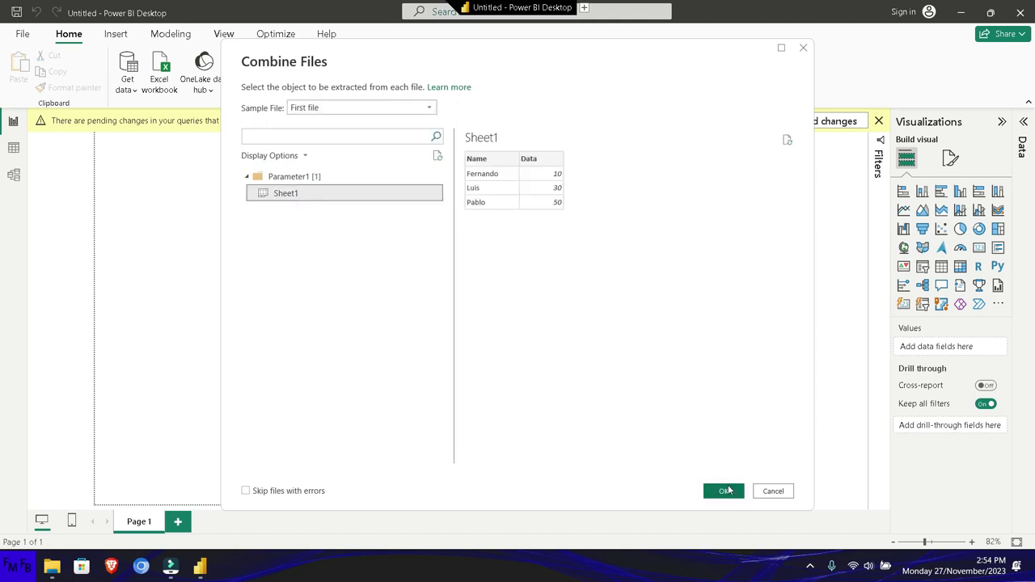
left_click(725, 492)
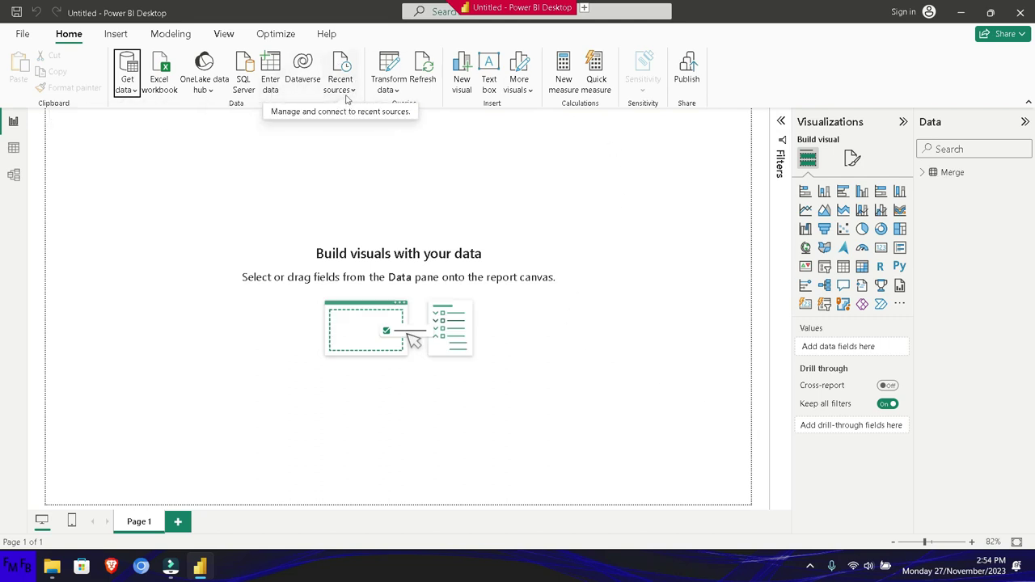
Step: Open Power Query Editor and browse the Sample File, Parameter1 and Transform File helper queries
left_click(389, 91)
left_click(397, 109)
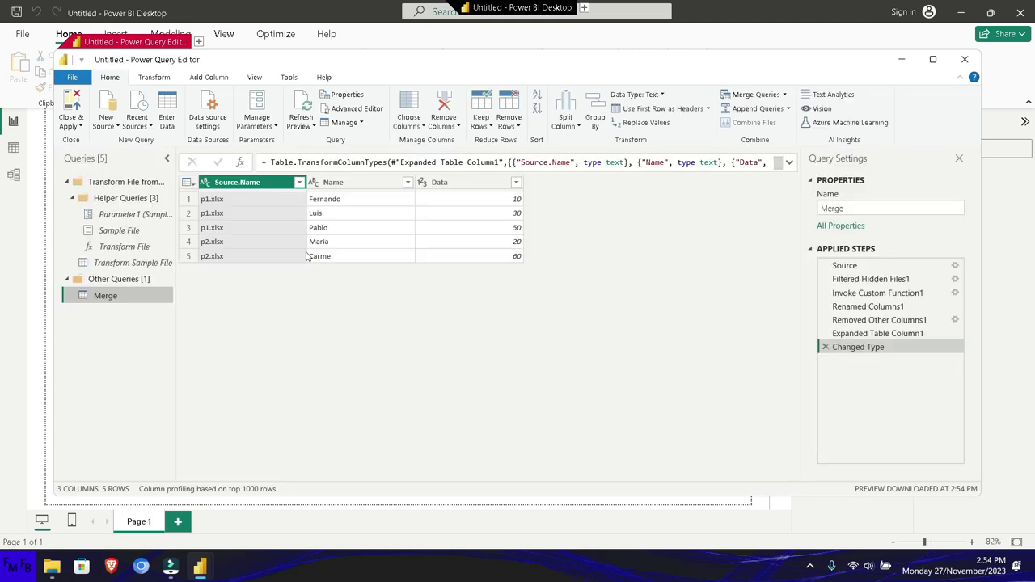
left_click(132, 231)
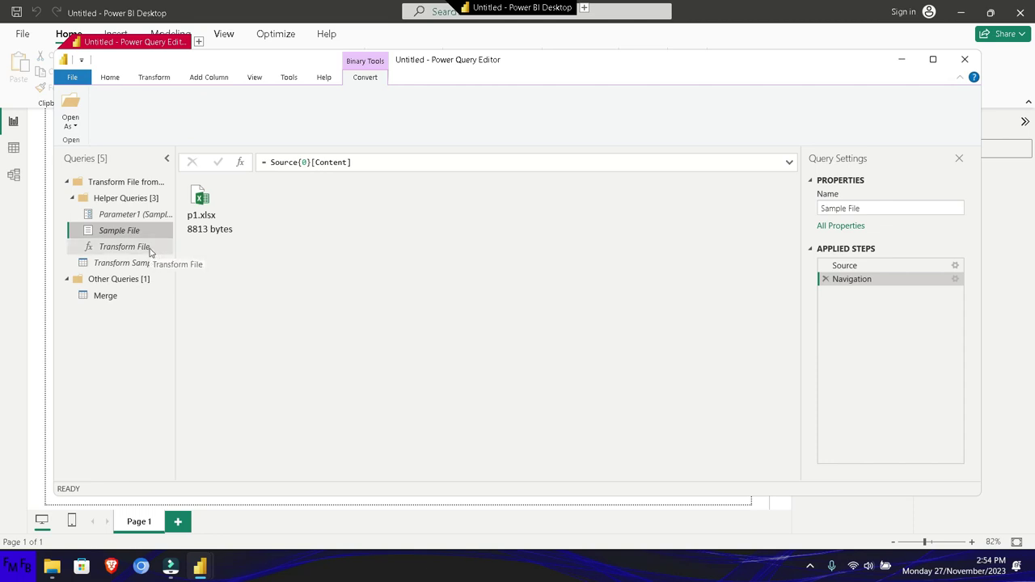
left_click(149, 248)
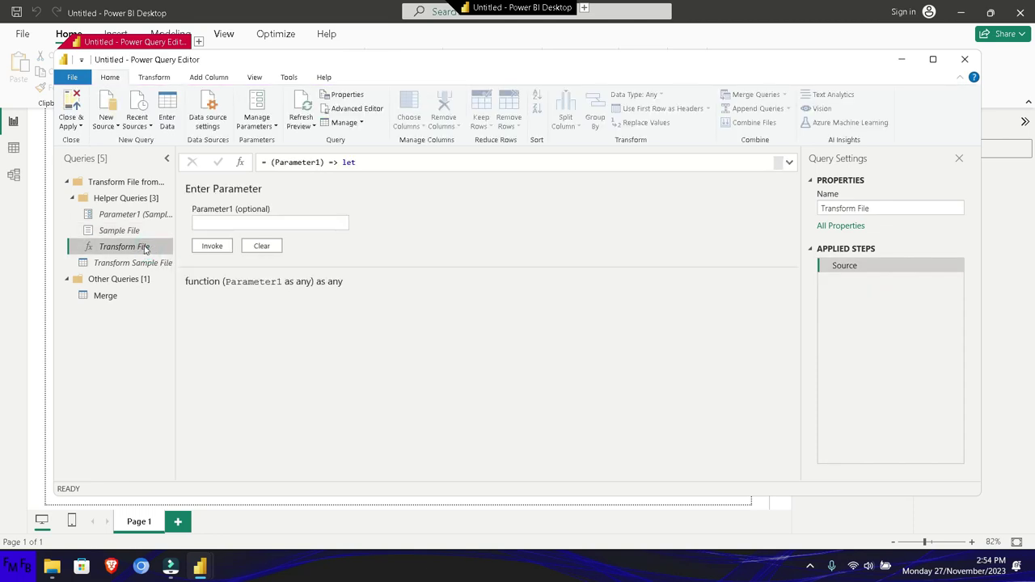
left_click(136, 231)
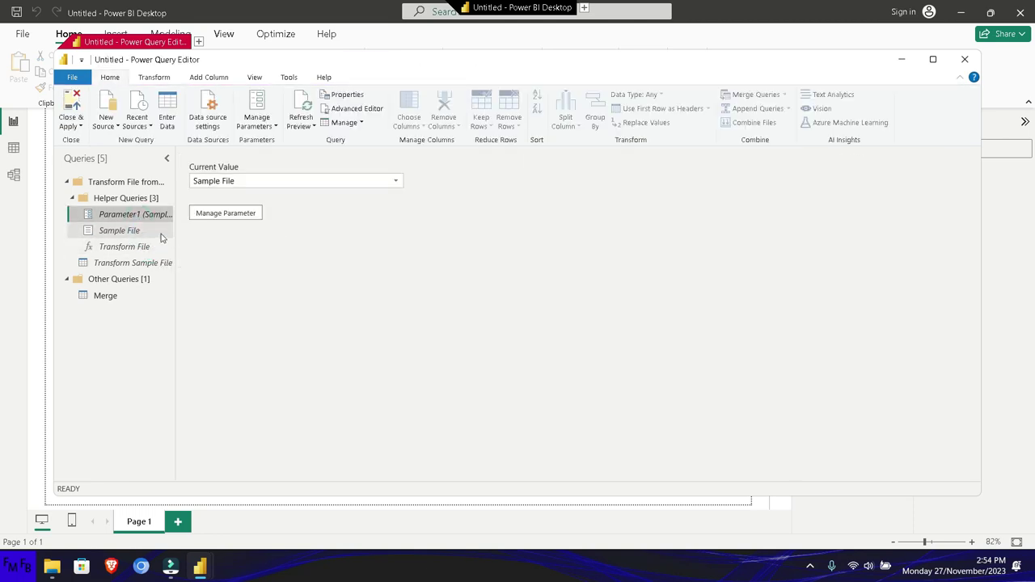
left_click(139, 232)
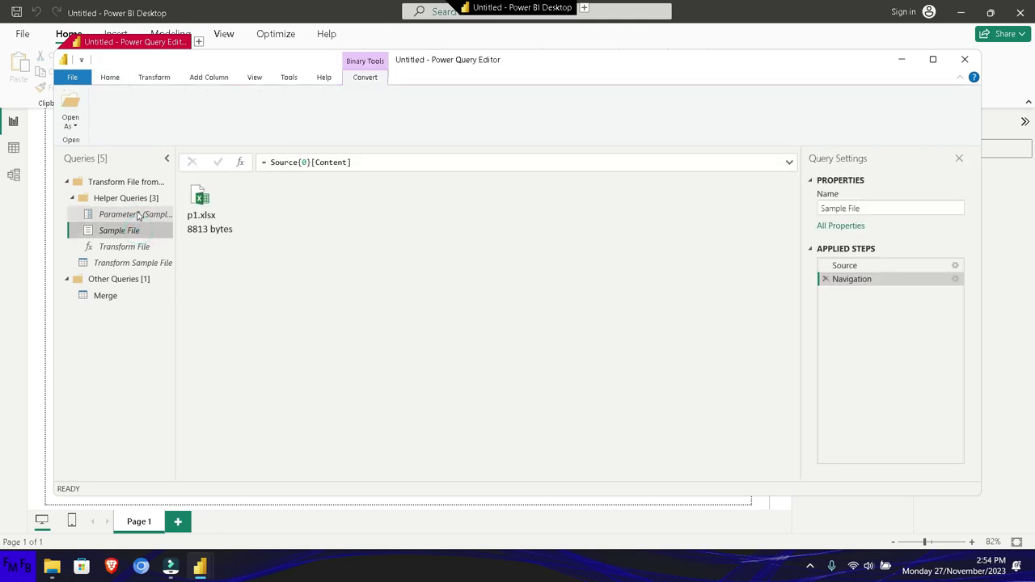
left_click(137, 201)
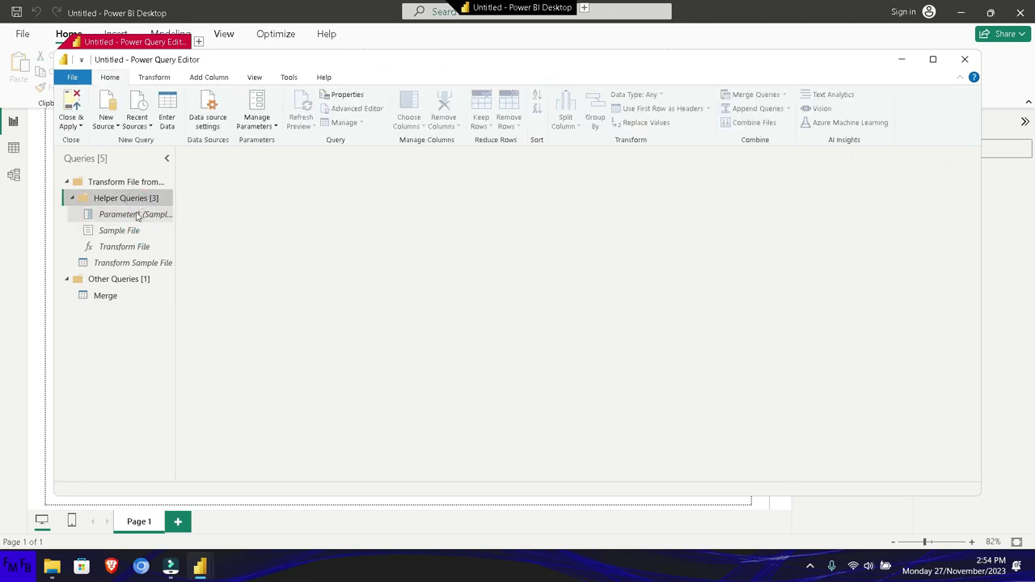
left_click(136, 230)
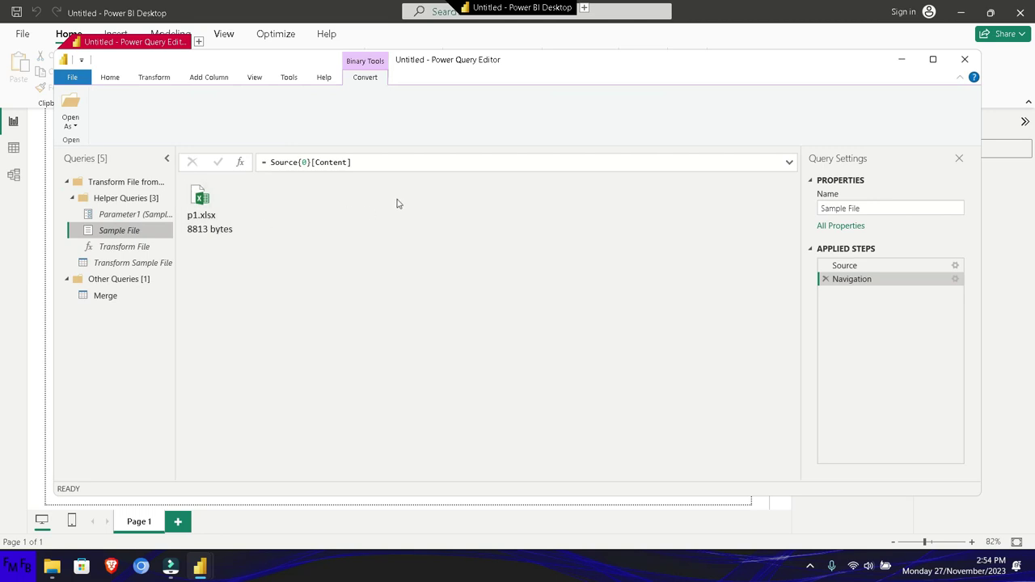
left_click(840, 266)
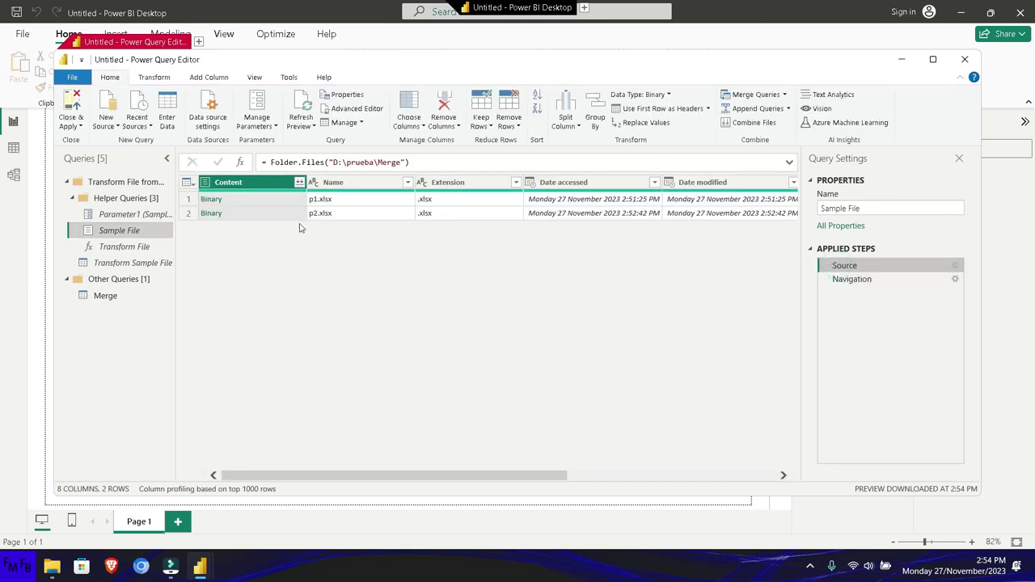
left_click(124, 246)
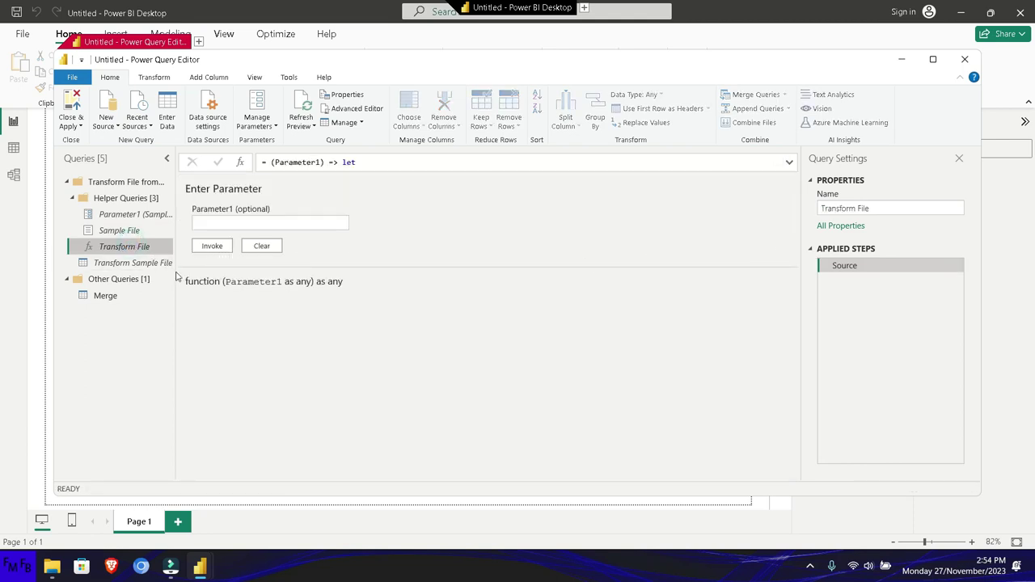
Step: Inspect Transform Sample File's Navigation, Source and Promoted Headers steps, then return to the Merge query
left_click(136, 264)
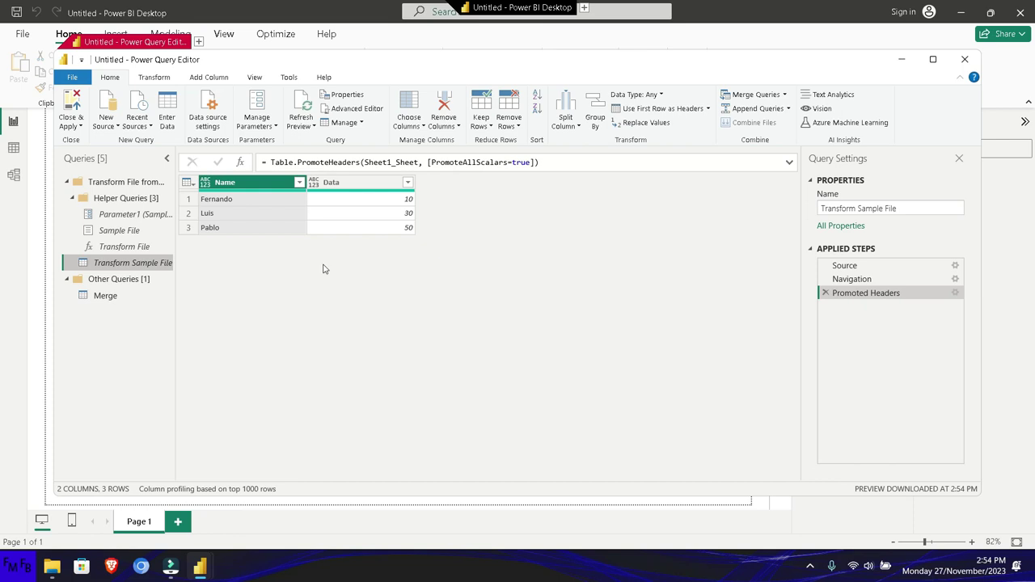
left_click(834, 280)
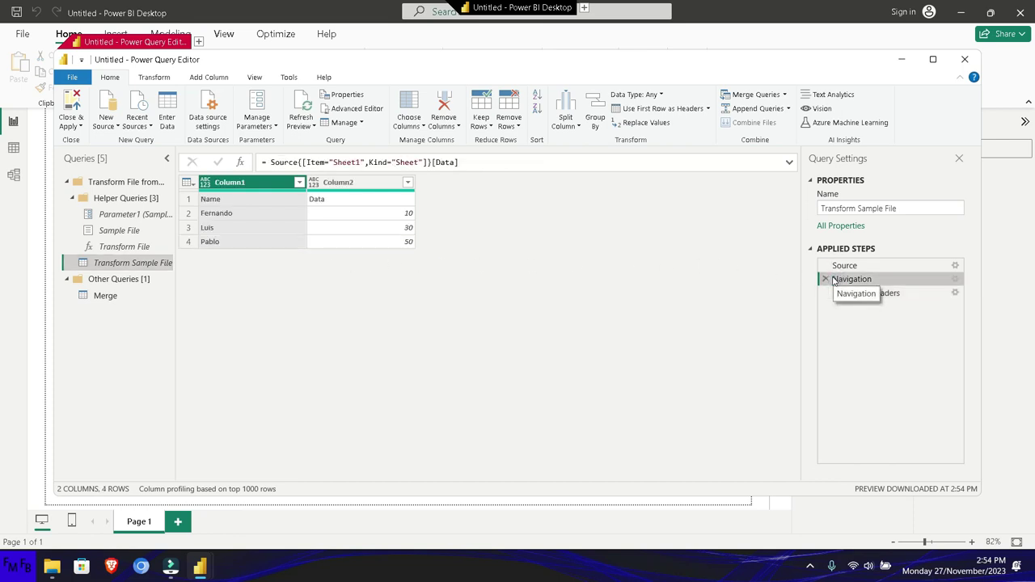
left_click(839, 268)
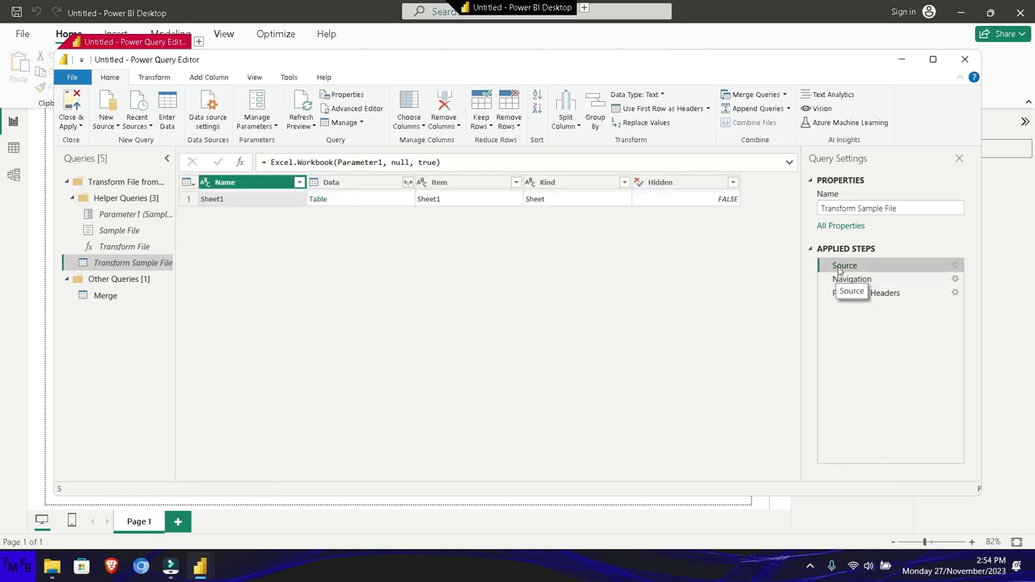
left_click(851, 294)
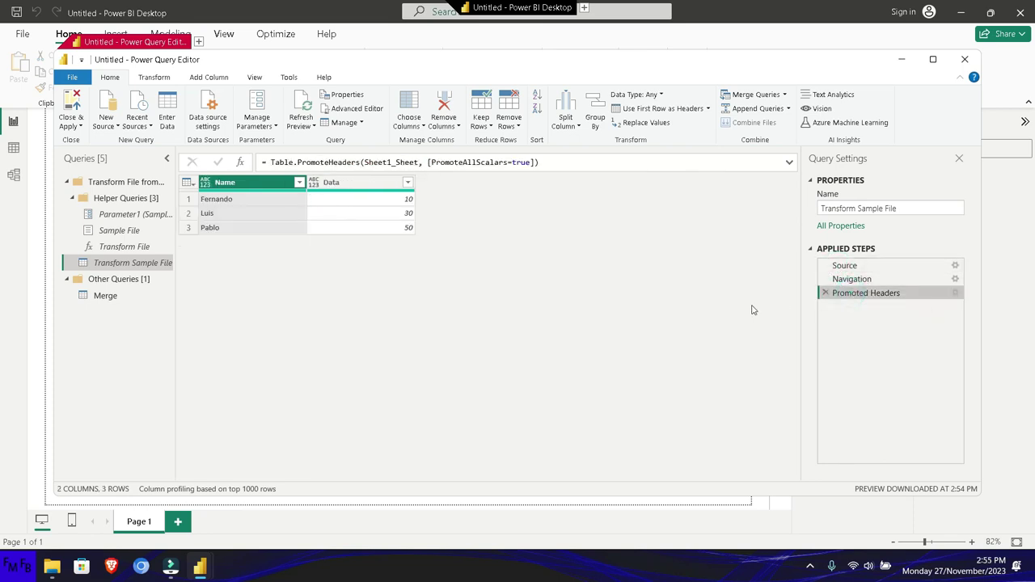
left_click(126, 296)
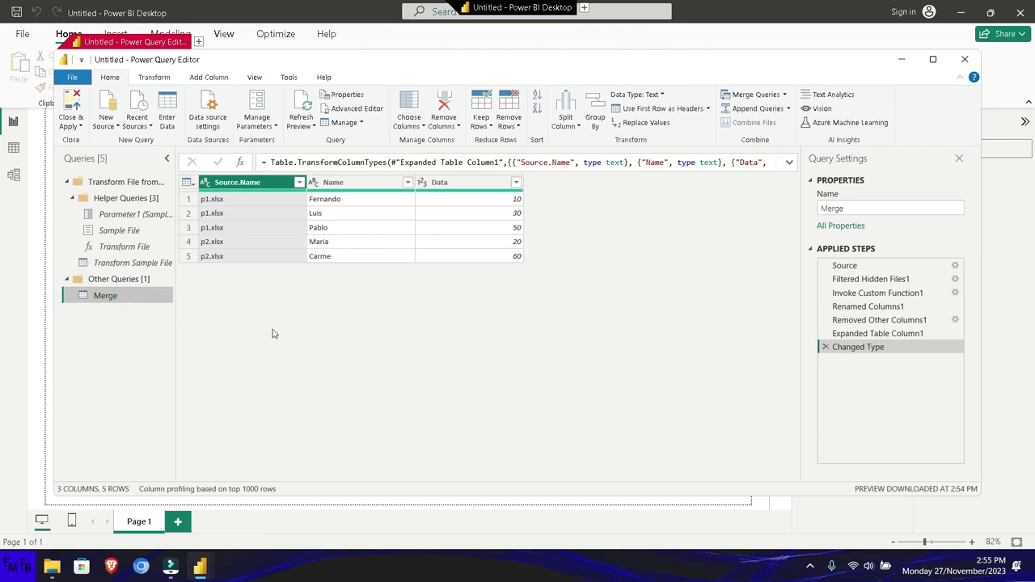
left_click(841, 268)
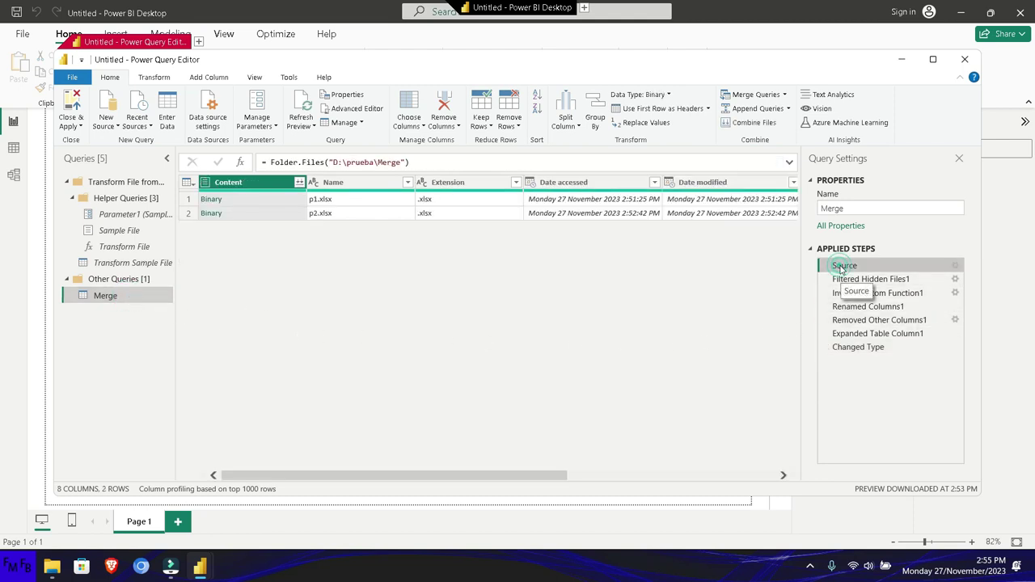
left_click(849, 280)
left_click(850, 293)
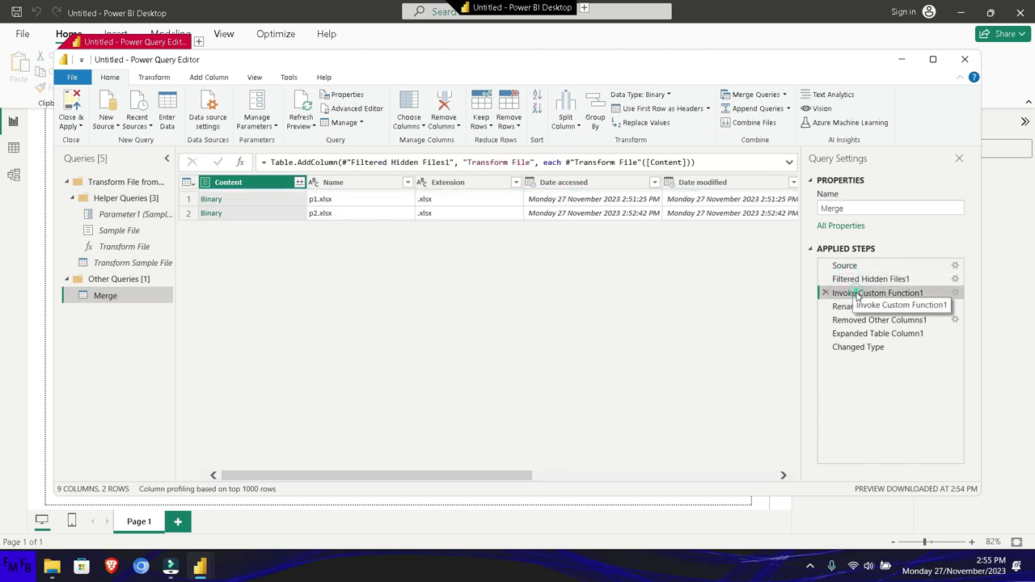
left_click(859, 306)
left_click(857, 320)
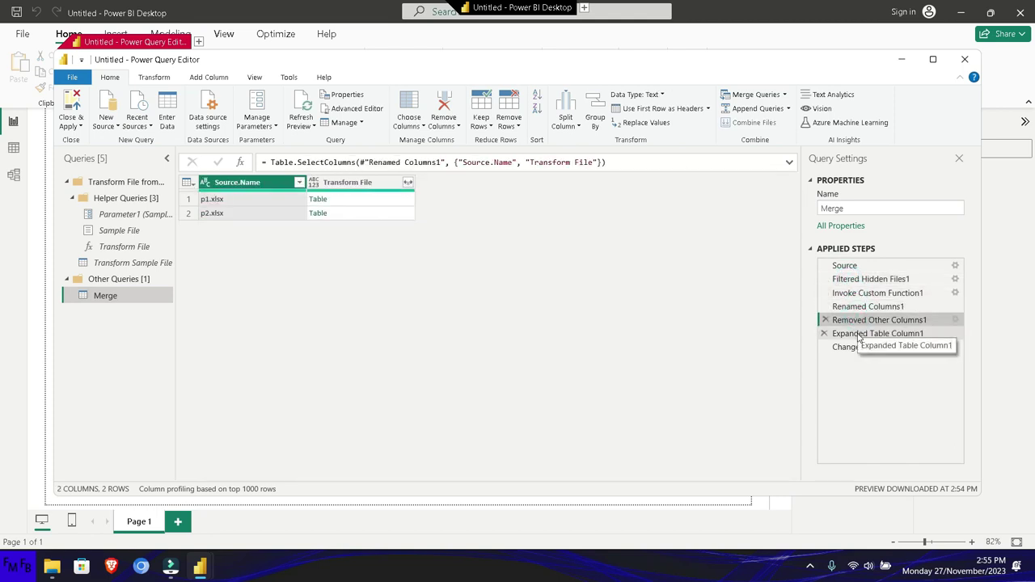
left_click(858, 334)
left_click(852, 348)
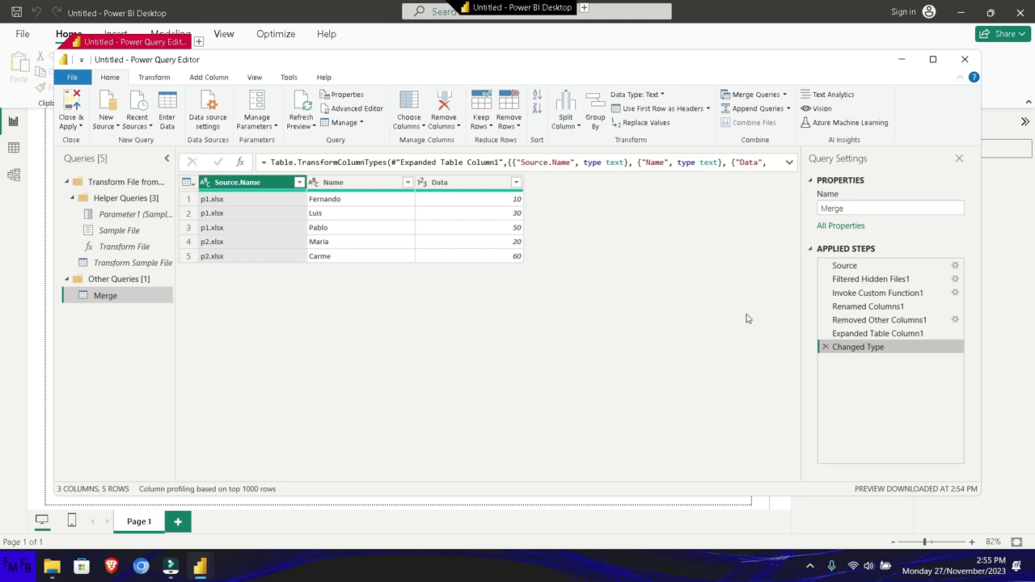
Step: Close Power Query and drag Merge's Name and Data fields into a table visual totalling 170
left_click(964, 59)
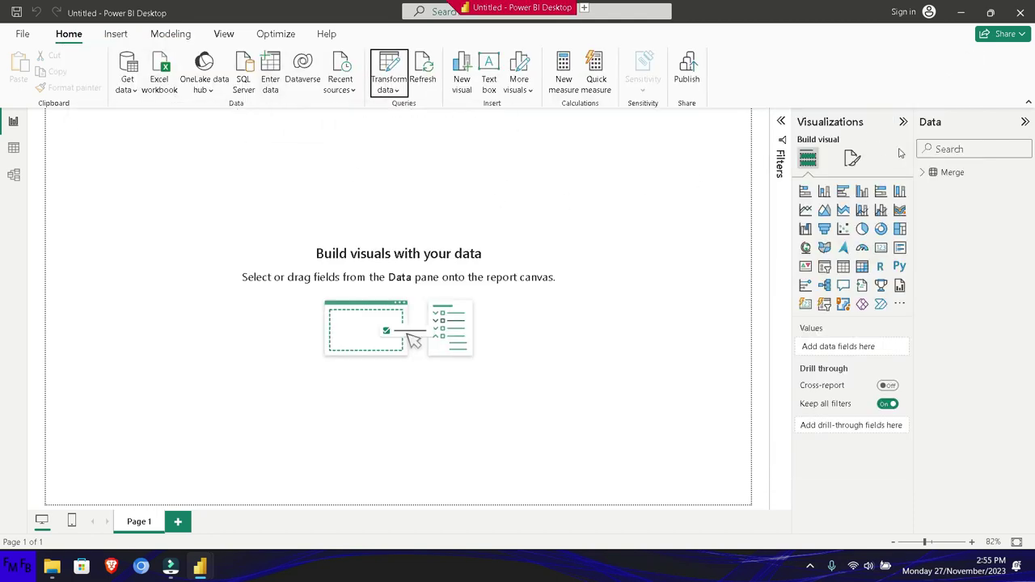
left_click(922, 172)
left_click_drag(958, 208, 612, 254)
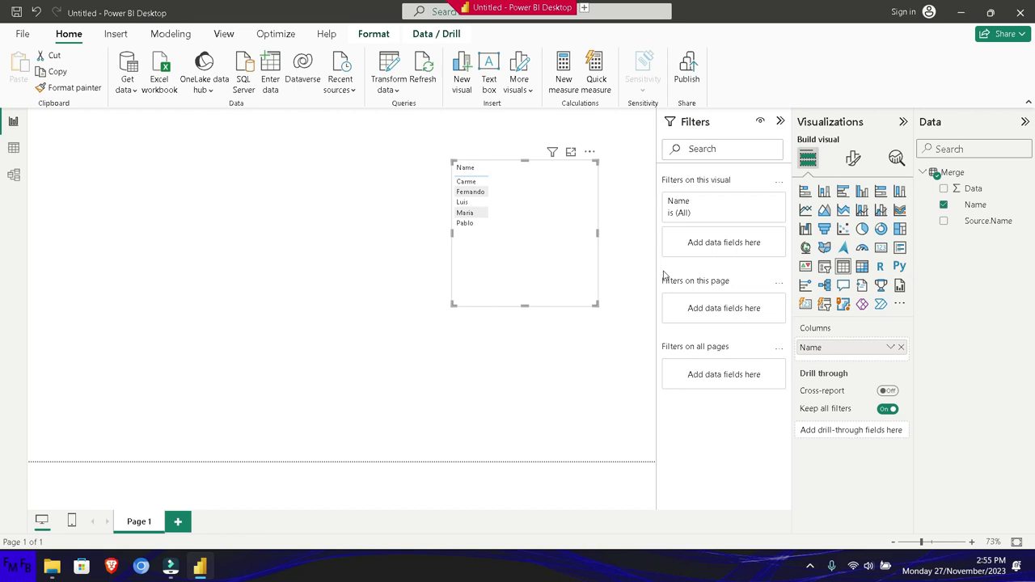
mouse_move(973, 188)
left_mouse_down()
mouse_move(584, 210)
mouse_move(847, 356)
left_mouse_up()
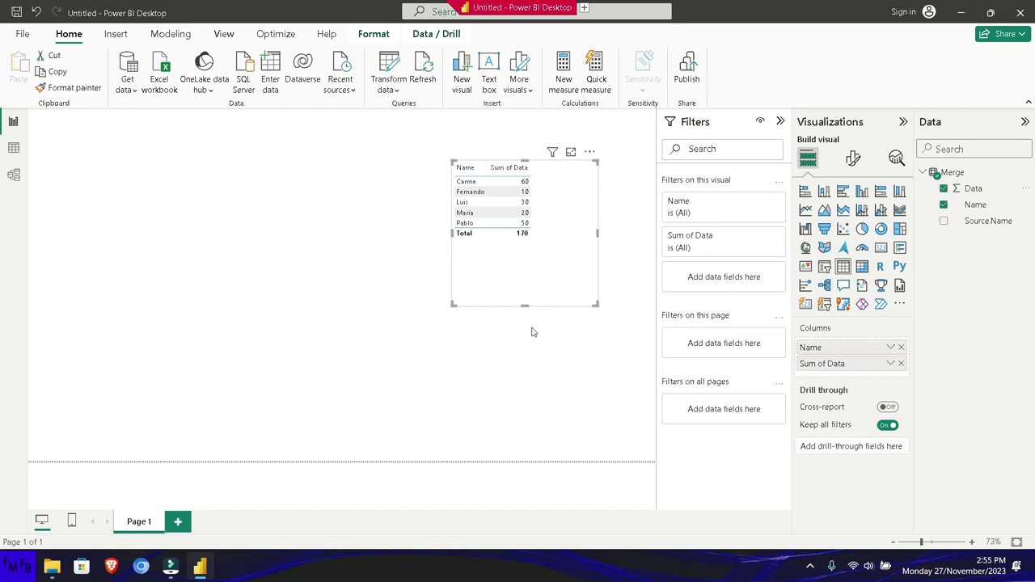
Step: Launch Excel from the Start menu and start a blank workbook
key("super")
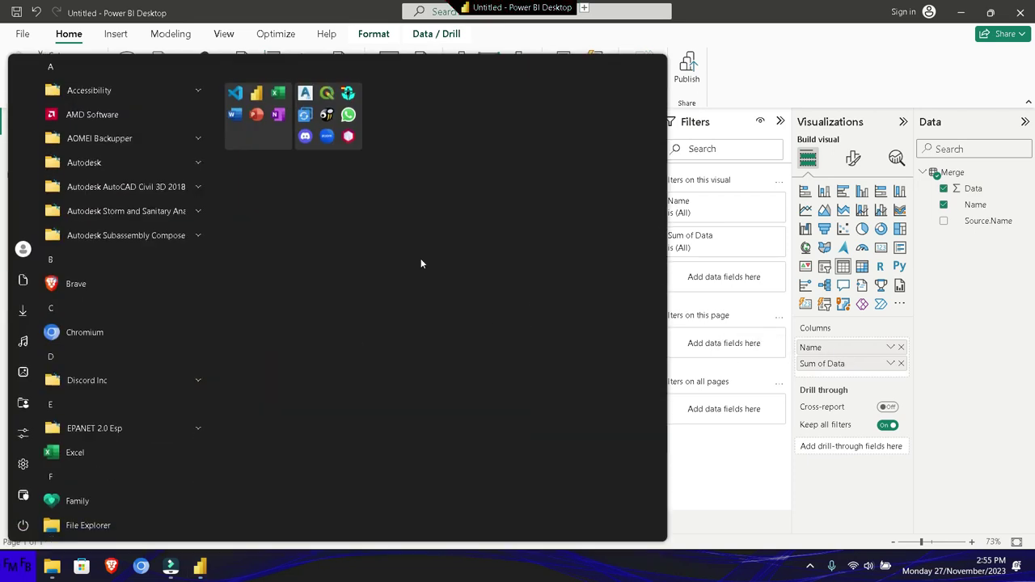
left_click(274, 133)
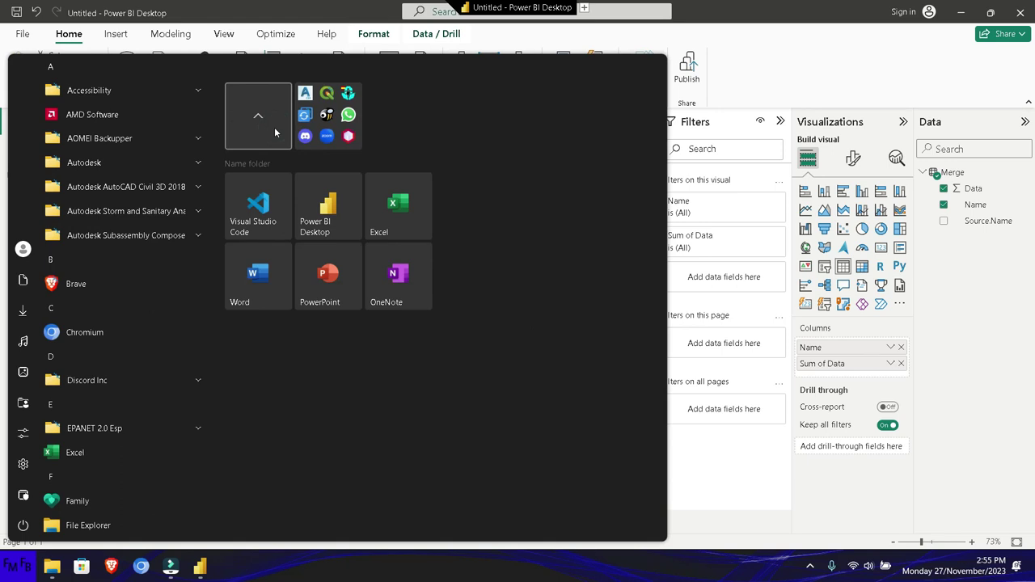
left_click(400, 217)
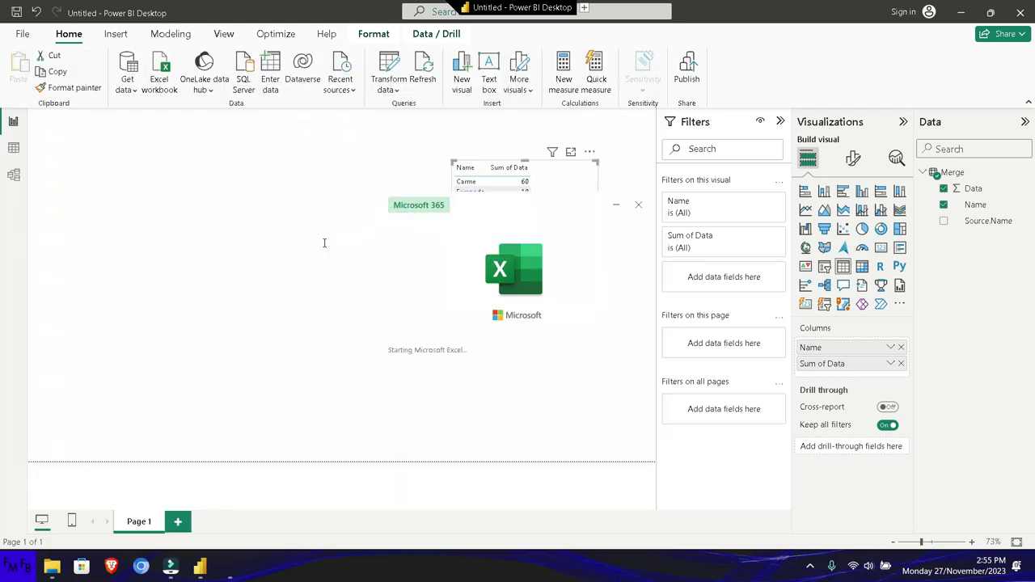
key("Escape")
Step: Enter Name/Data headers in A6:B6 and two names with values 100 and 120
key("Down")
key("Down")
key("Down")
key("Down")
key("Down")
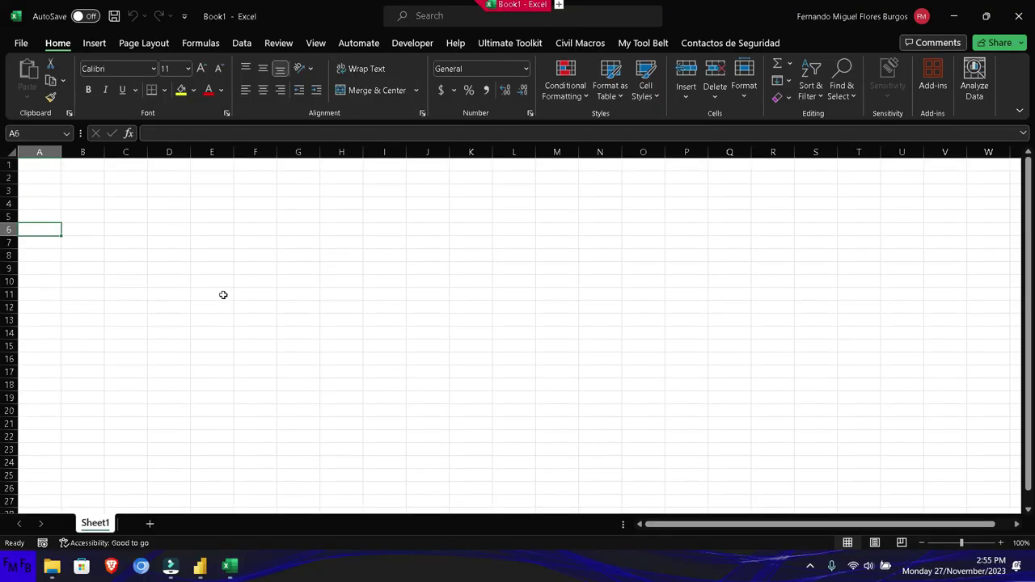
type("Name")
key("Tab")
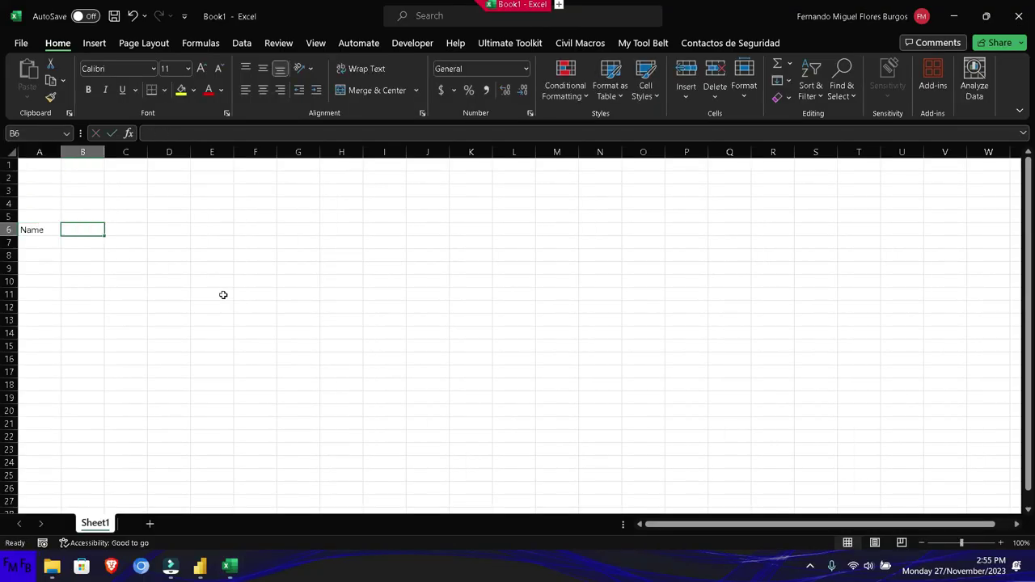
type("Dat")
key("Return")
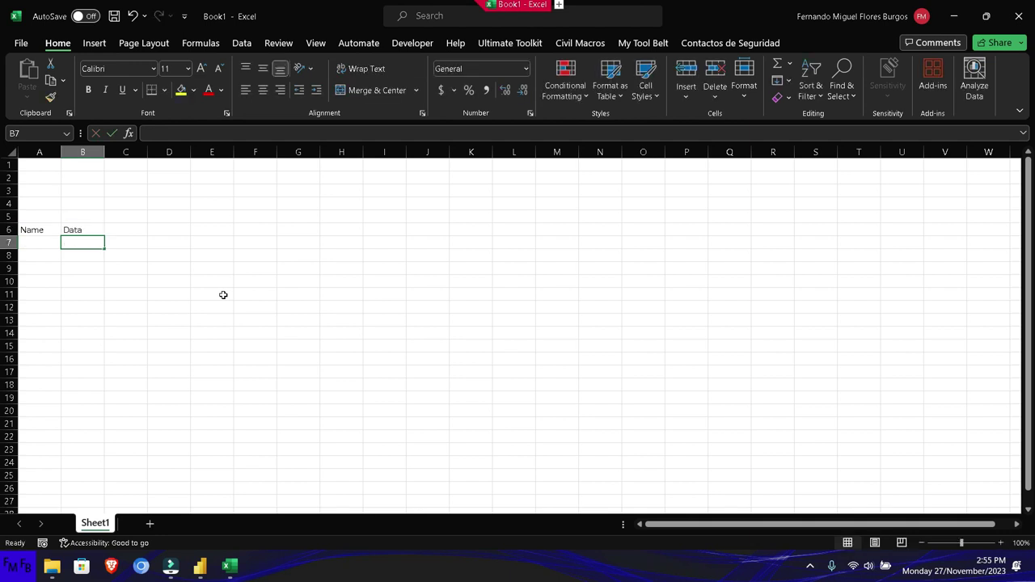
key("Left")
type("J")
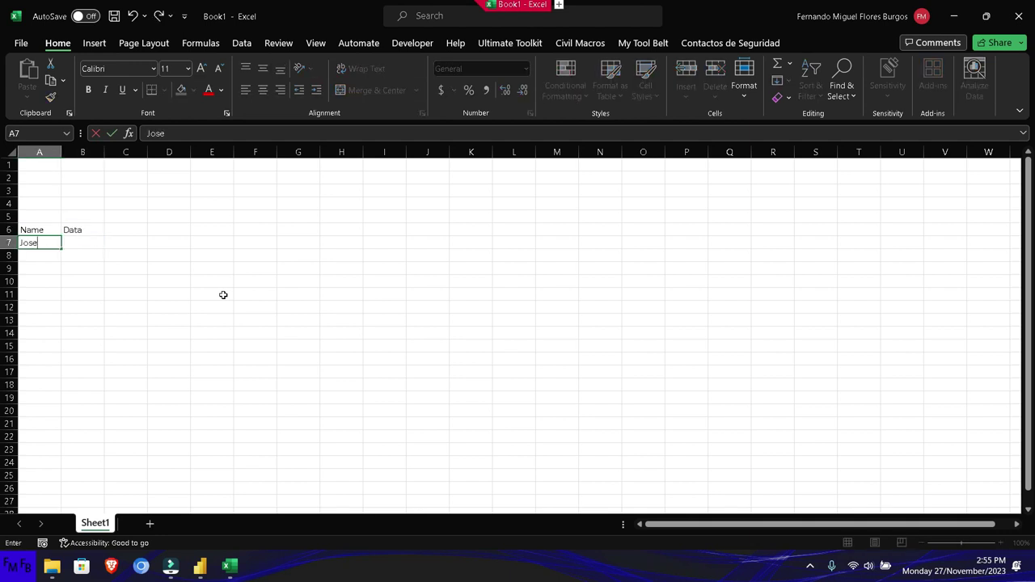
key("Return")
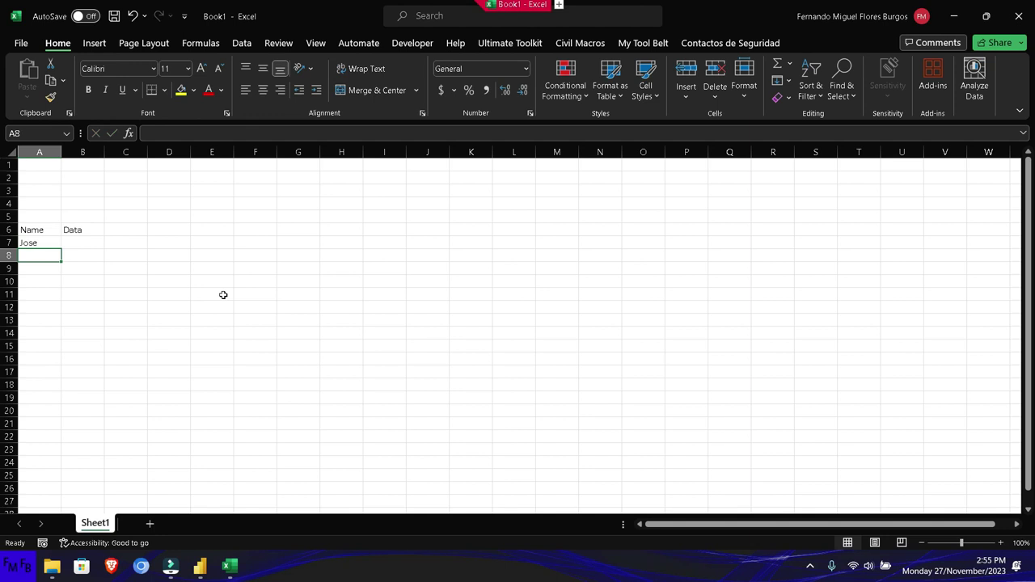
type("Jorge")
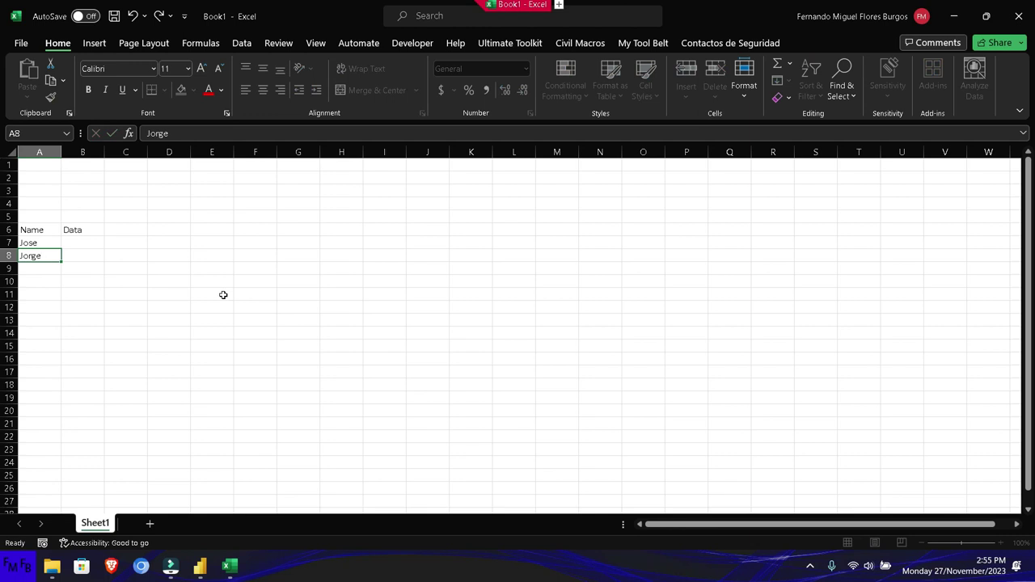
key("Up")
key("Right")
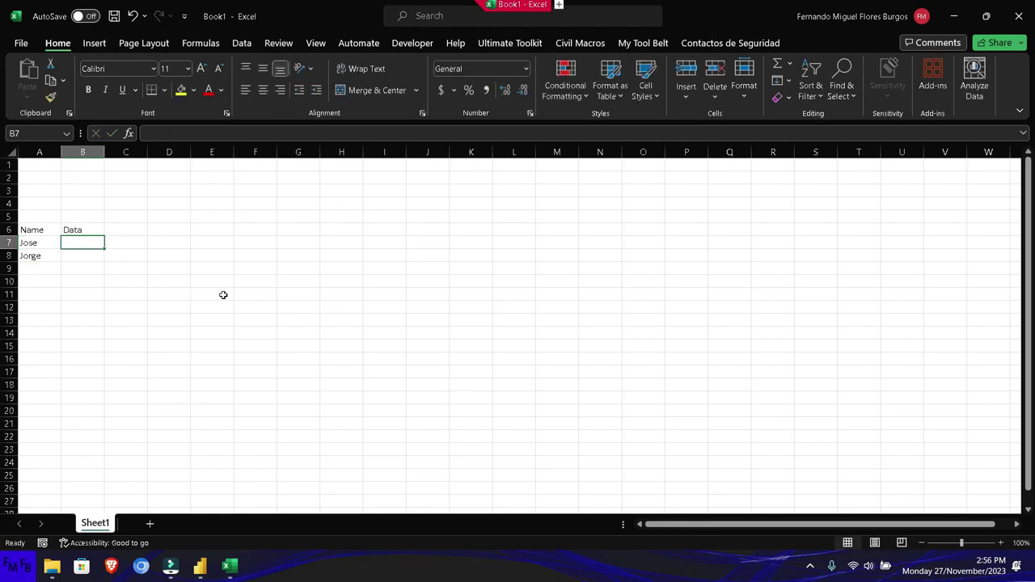
type("100")
key("Return")
type("120")
key("Return")
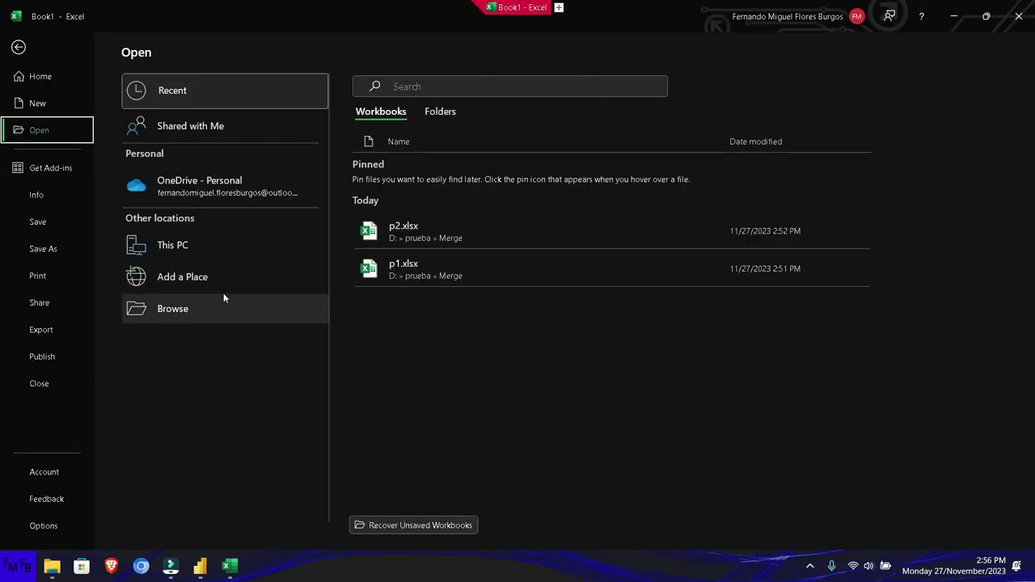
Step: In Save As, navigate to the Merge folder inside prueba on drive D
left_click(42, 246)
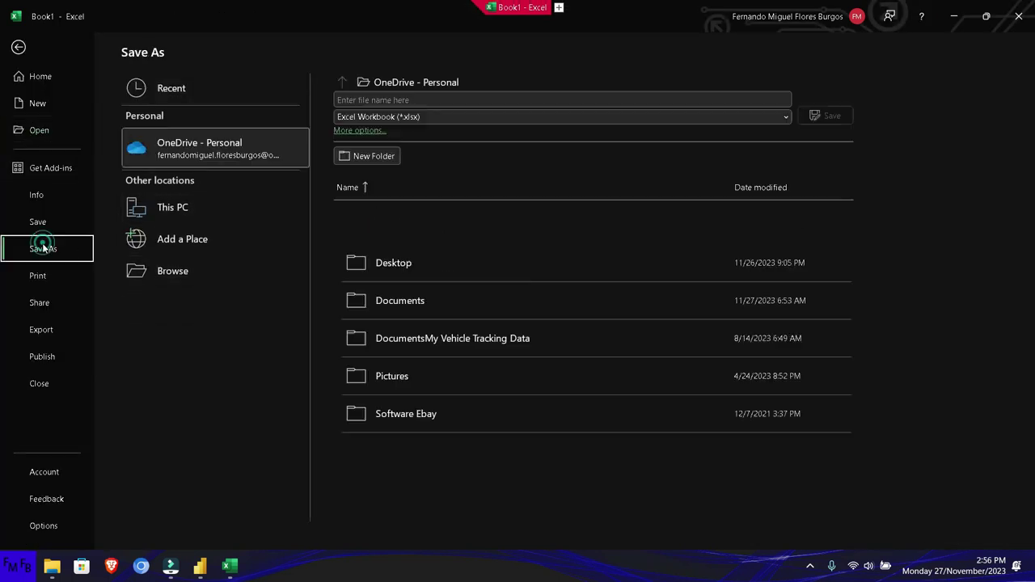
left_click(153, 268)
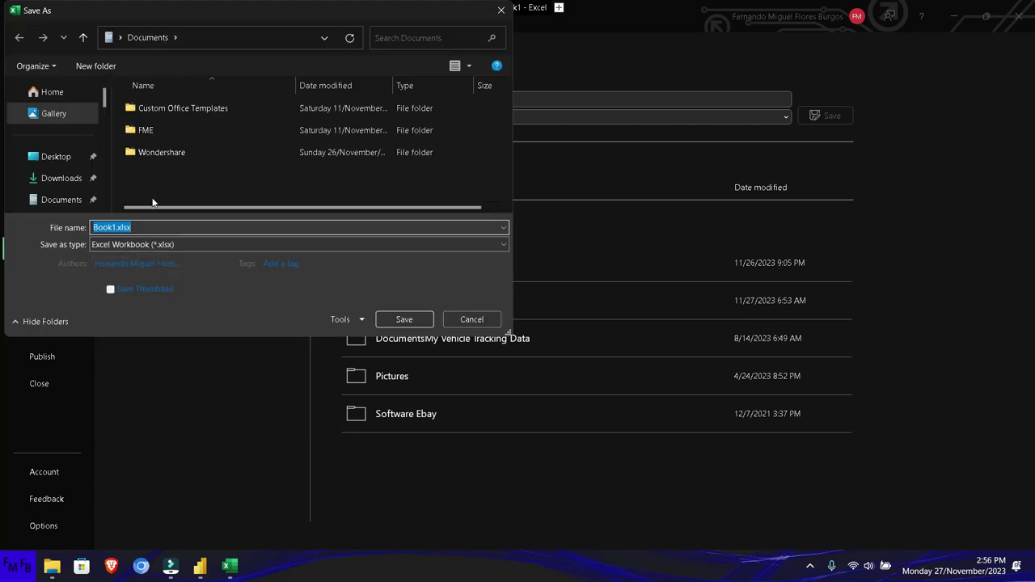
scroll(70, 169, "down", 2)
scroll(64, 172, "down", 2)
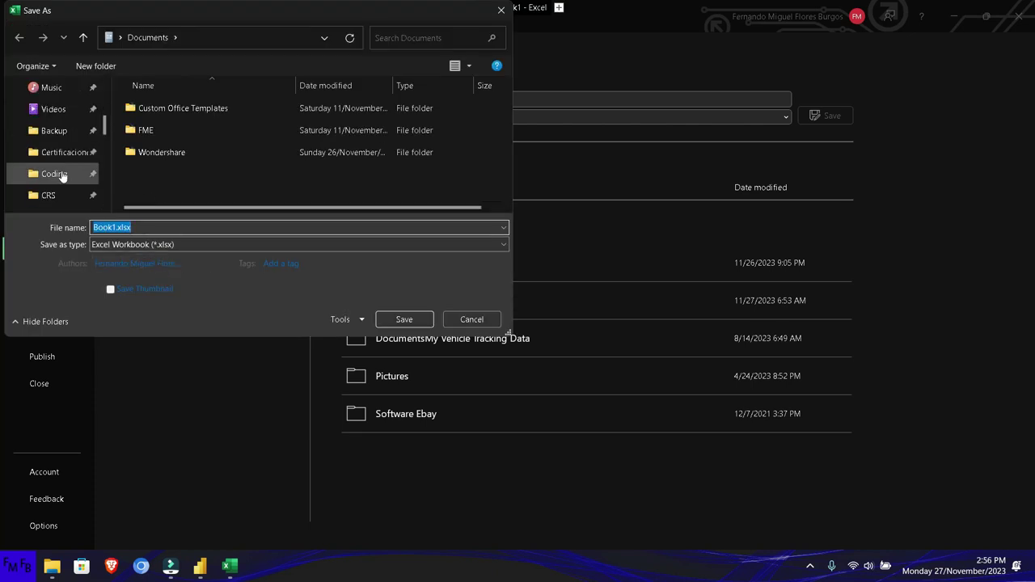
scroll(62, 176, "up", 4)
scroll(62, 175, "down", 4)
scroll(63, 176, "down", 4)
scroll(62, 176, "down", 2)
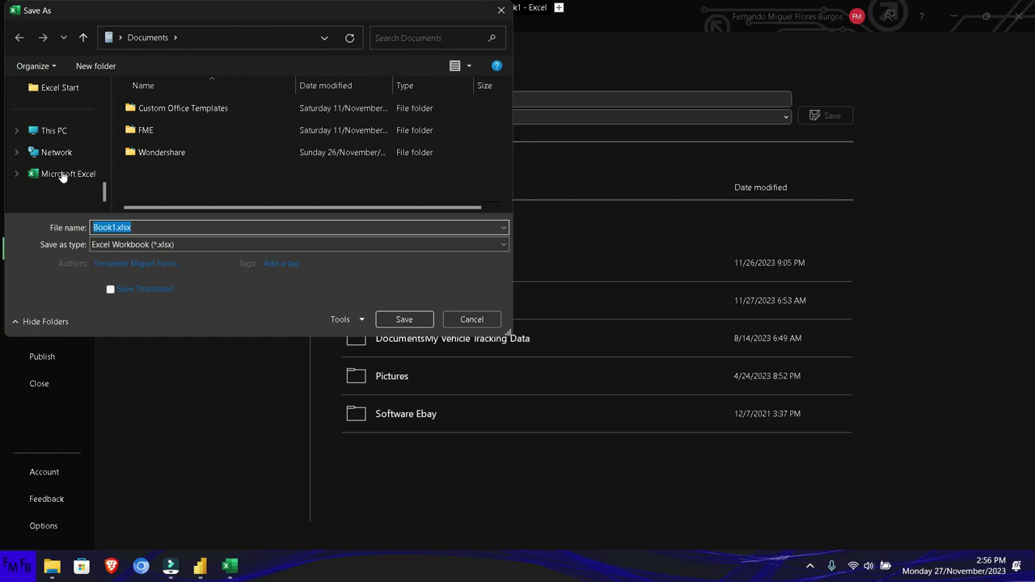
left_click(54, 130)
double_click(320, 116)
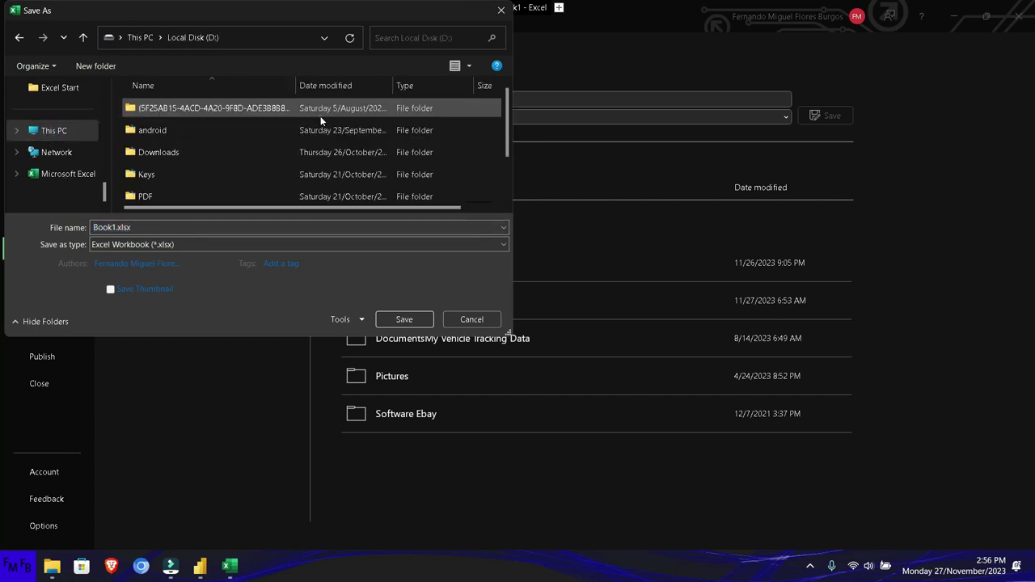
scroll(153, 163, "down", 1)
left_click(153, 171)
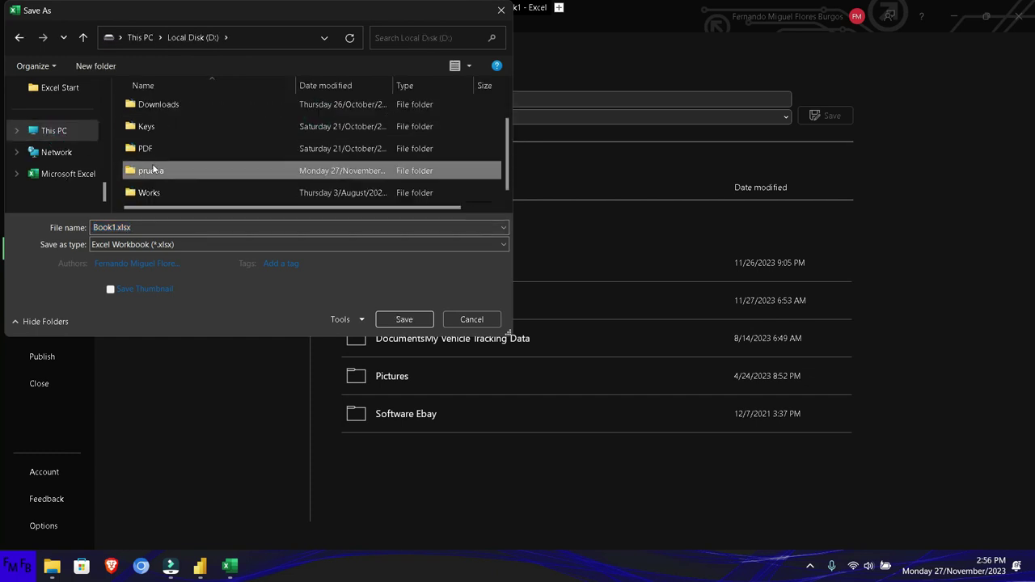
double_click(152, 165)
double_click(153, 105)
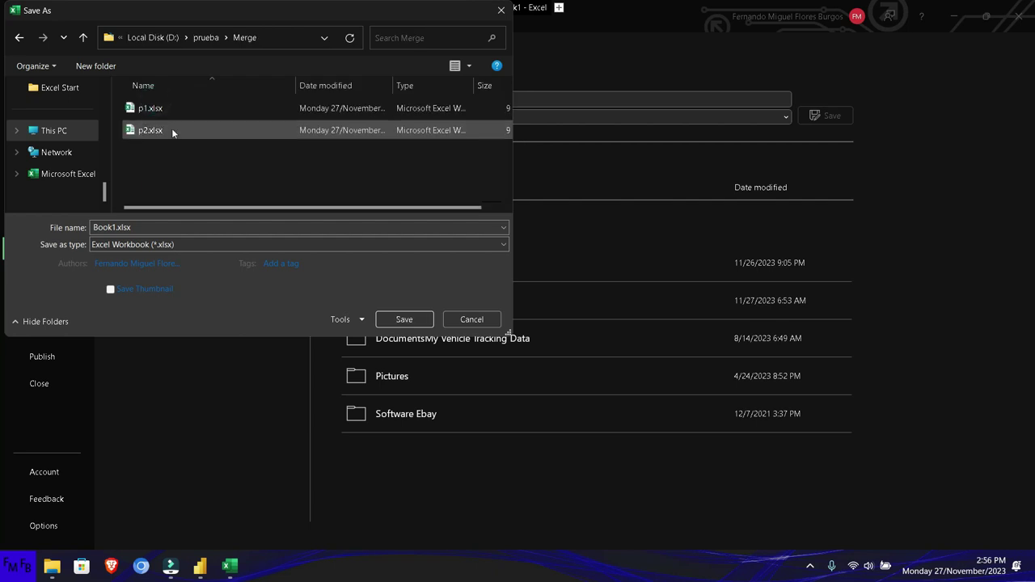
Step: Save the workbook as p3.xlsx in the Merge folder
left_click(178, 226)
type("p3")
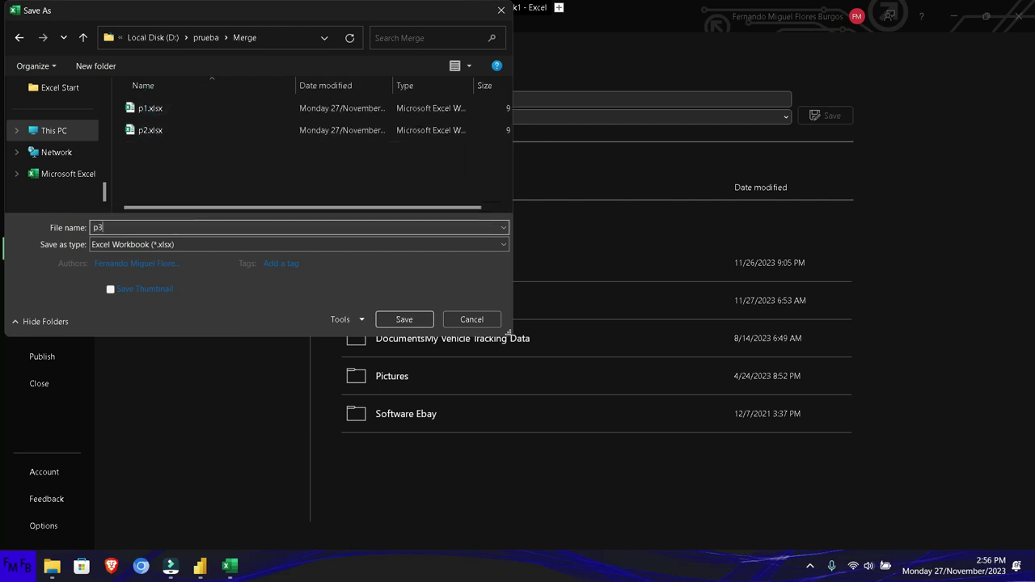
left_click(404, 317)
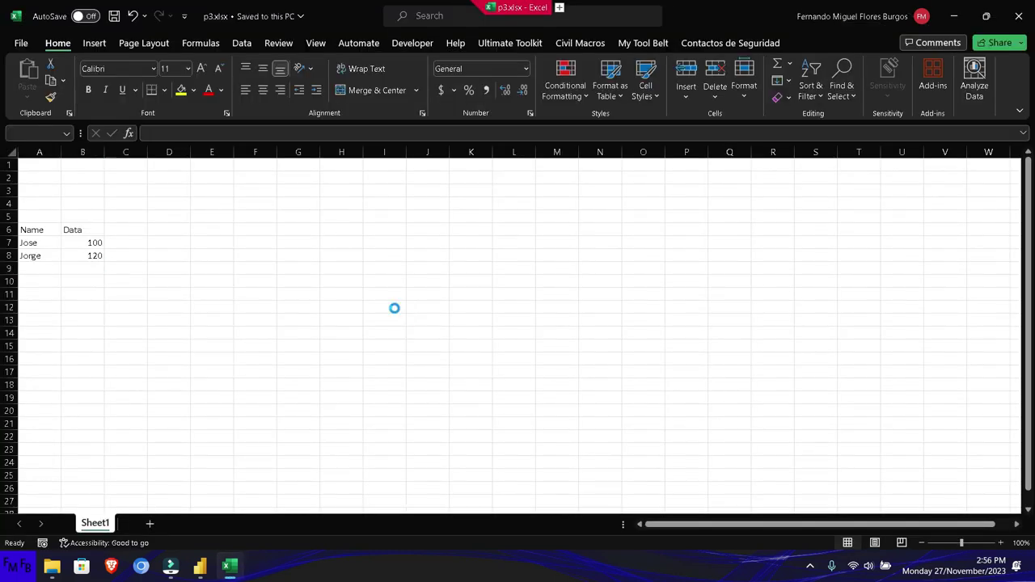
key("alt+Tab")
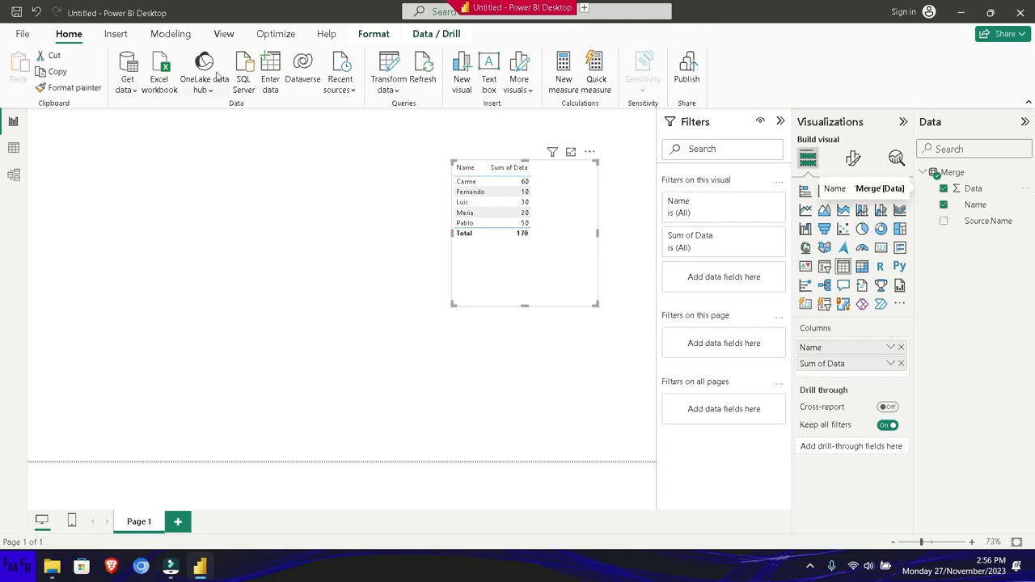
Step: Refresh the report so the table adds the p3.xlsx rows, totalling 390
left_click(422, 73)
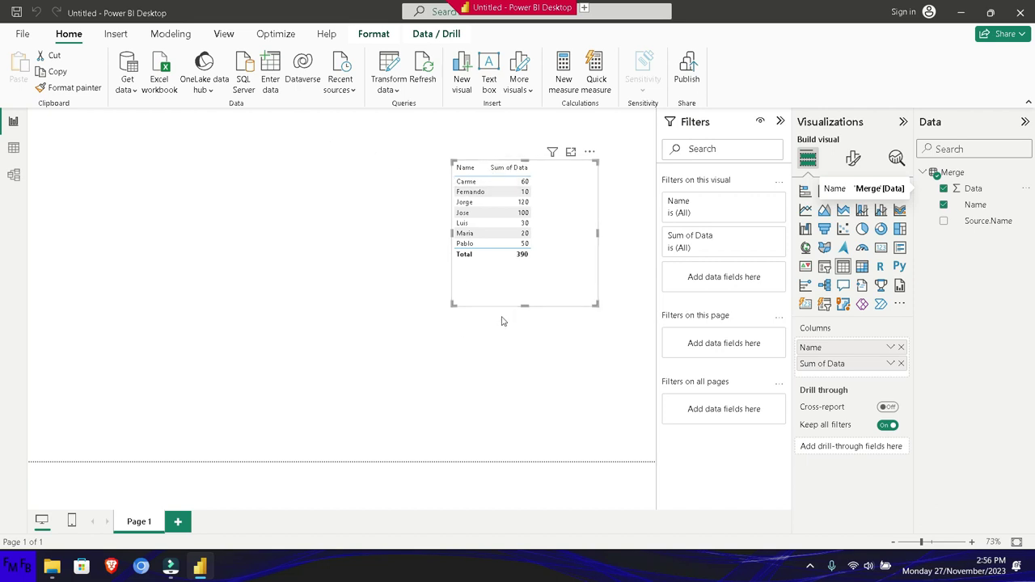
left_click(809, 566)
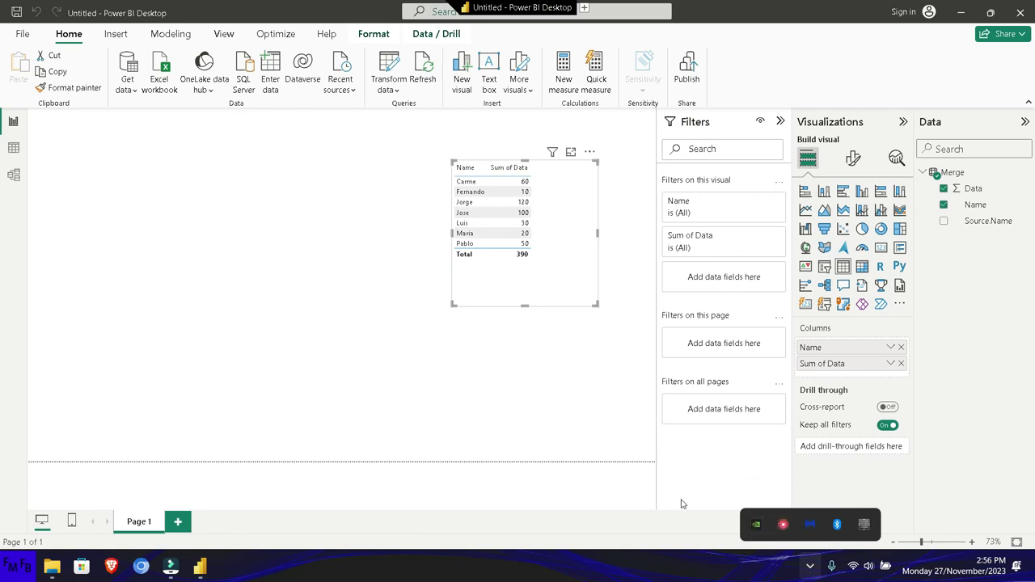
left_click(16, 566)
left_click(253, 114)
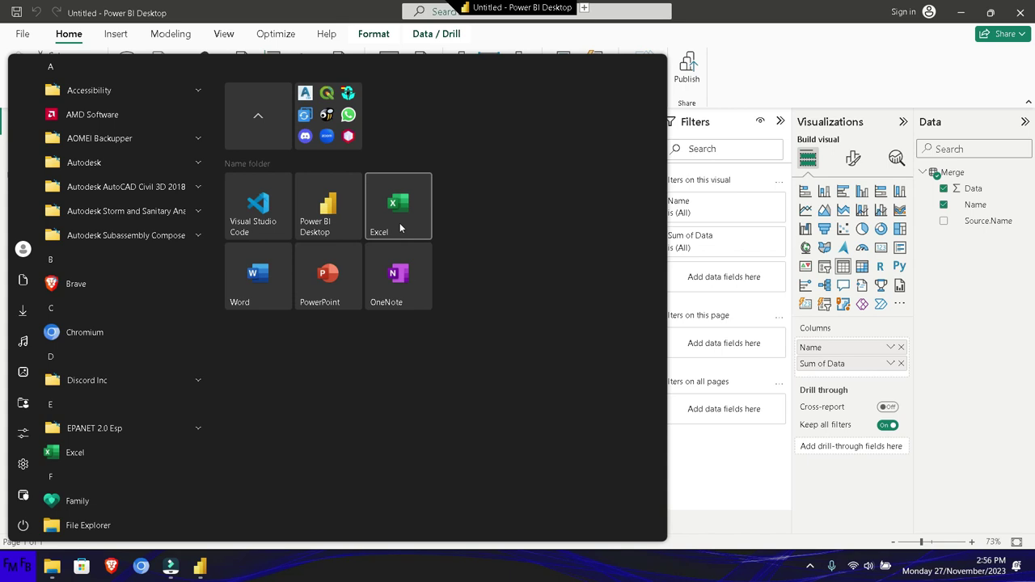
left_click(772, 68)
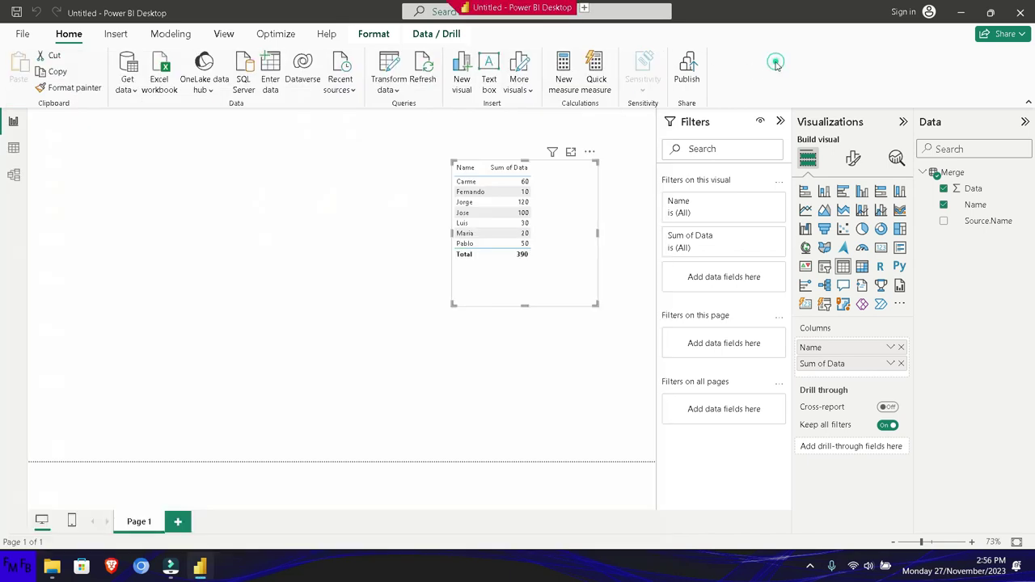
key("alt+Tab")
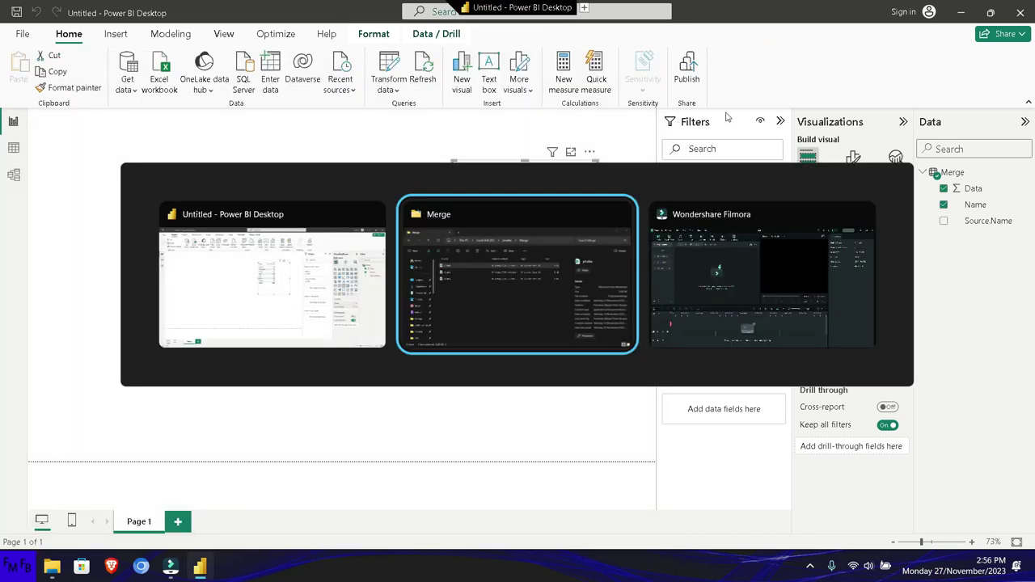
key("Escape")
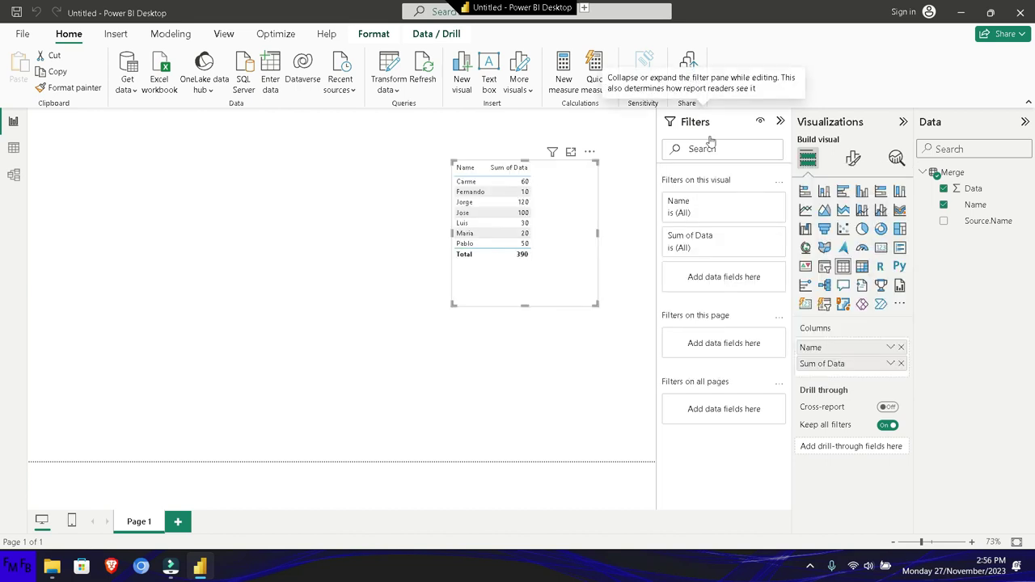
Step: Delete the table visual, then permanently delete p1, p2 and p3.xlsx from the Merge folder
key("Delete")
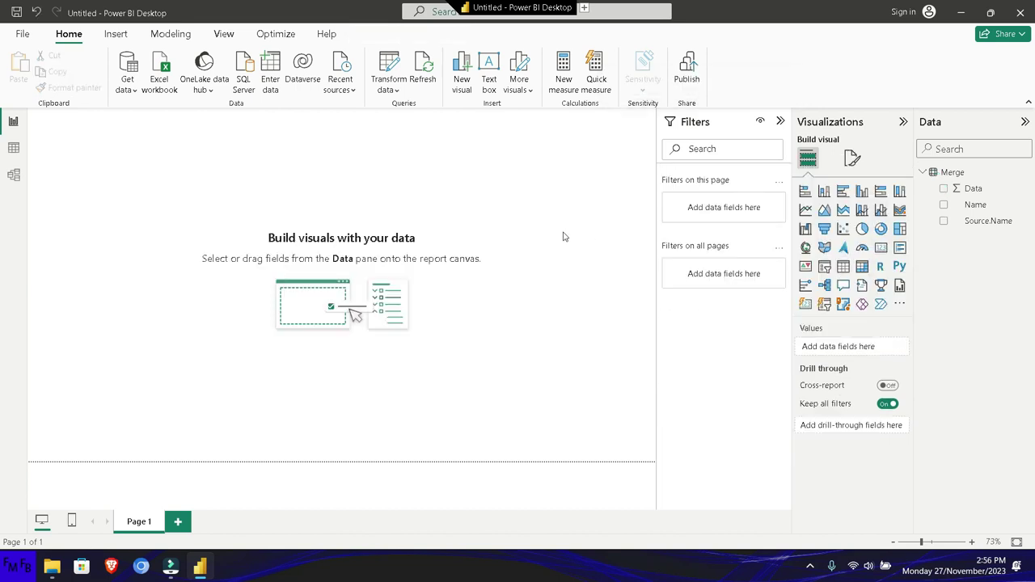
left_click(51, 566)
left_click(353, 194, "shift")
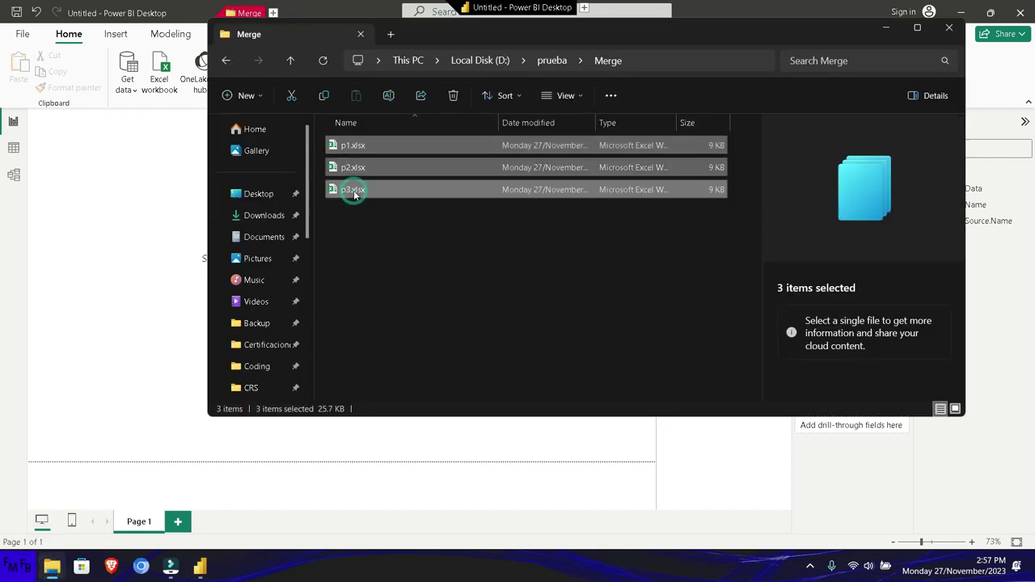
key("shift+Delete")
key("Return")
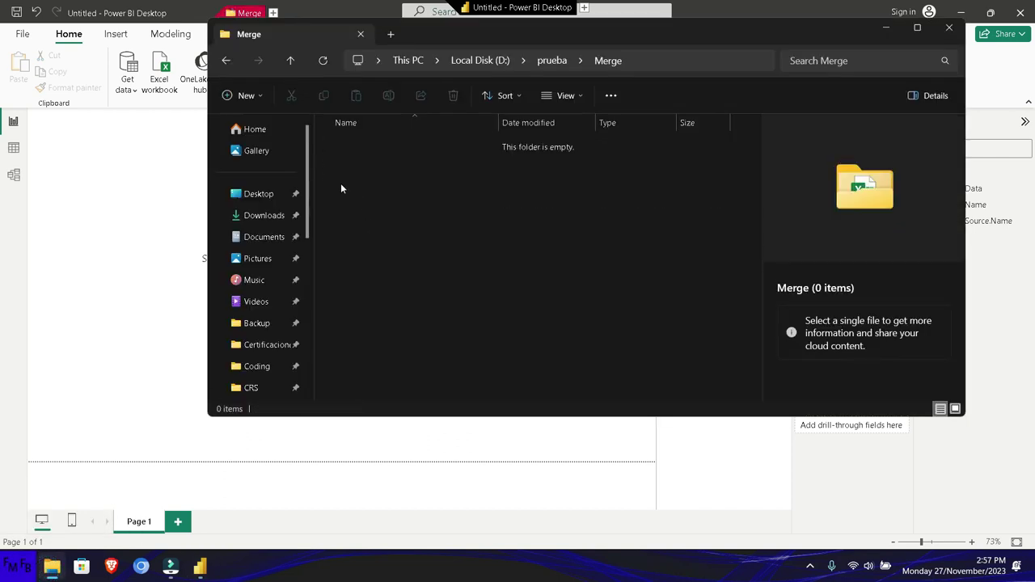
key("alt+F4")
Step: Launch Excel from the Start menu and create a blank workbook
left_click(17, 565)
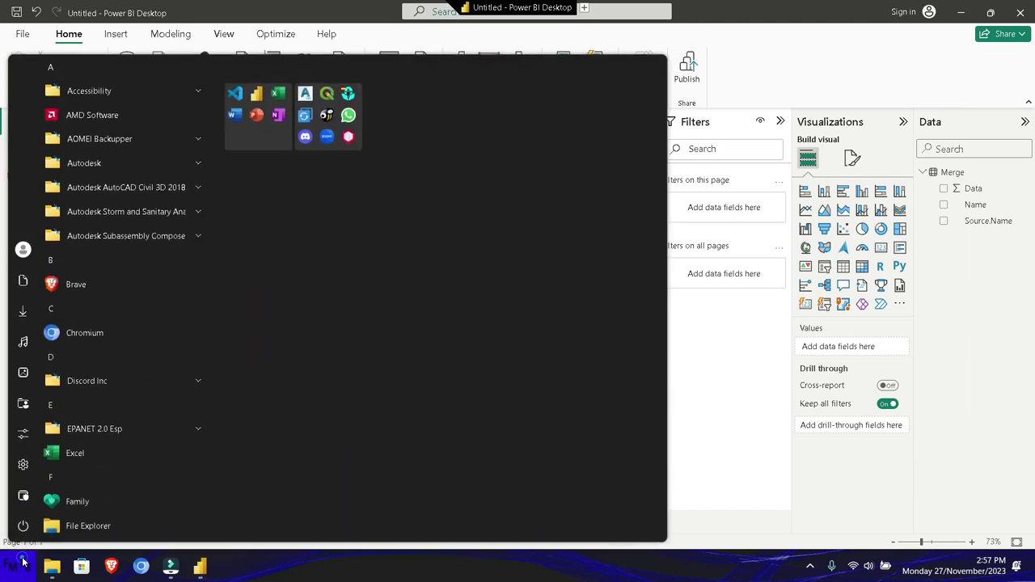
left_click(263, 113)
left_click(389, 212)
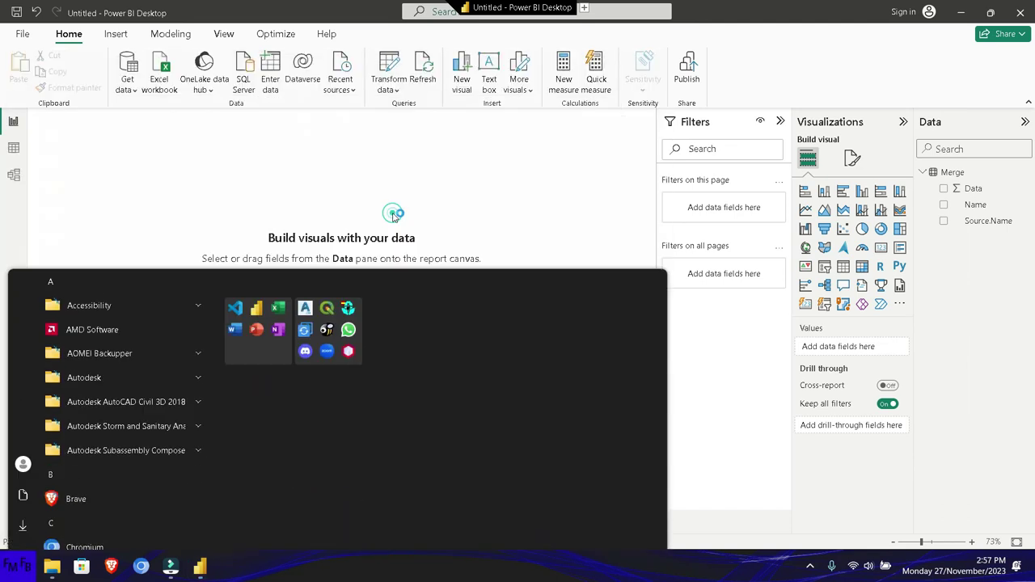
key("Return")
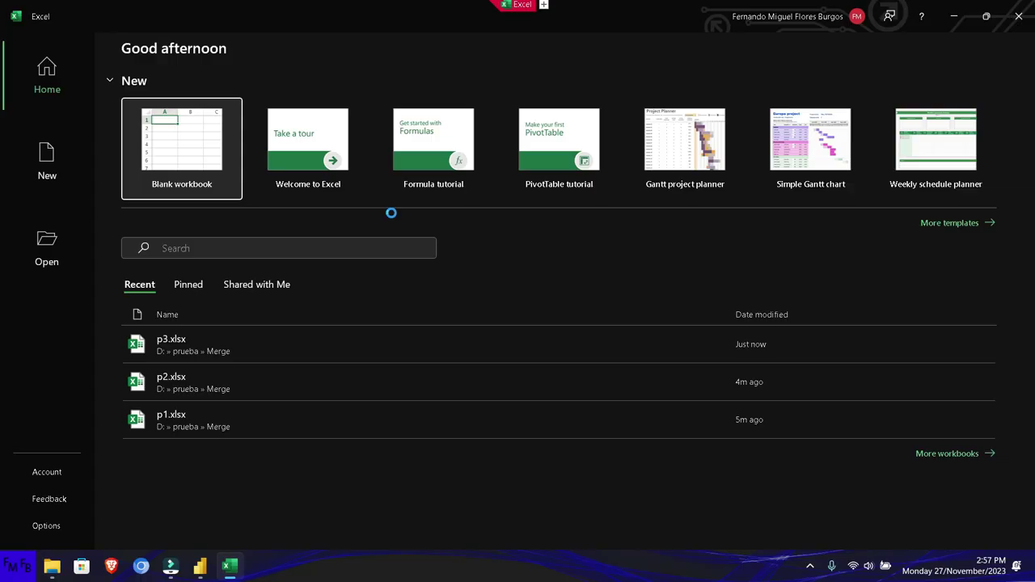
Step: Fill cells A1:A5 with the filler text 'aa'
type("aa")
key("Return")
type("aa")
key("Return")
type("aa")
key("Return")
type("aa")
key("Return")
type("aa")
key("Return")
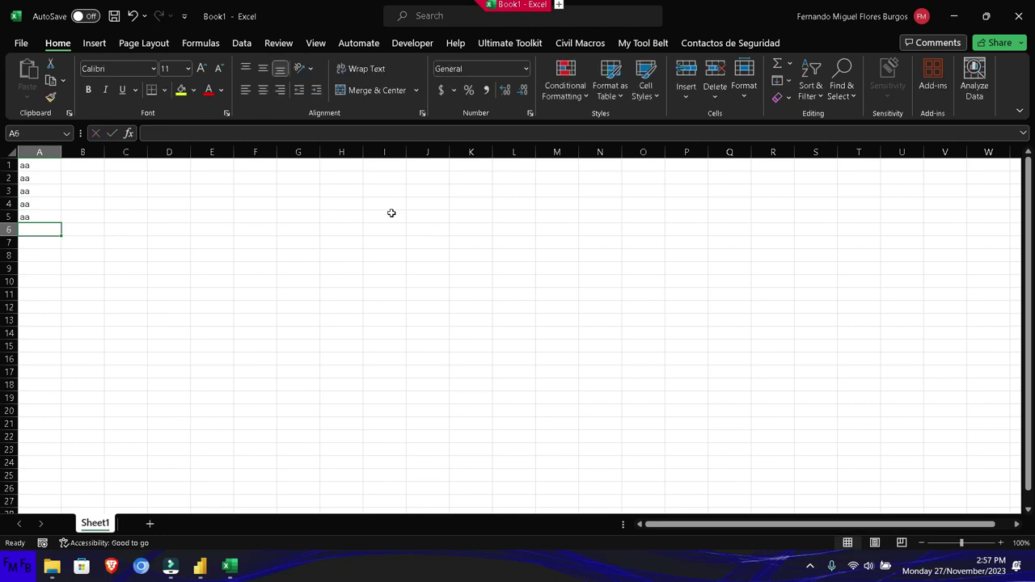
Step: Add Name/Data headers in row 6 and two names with values 10 and 30
type("Name")
key("Tab")
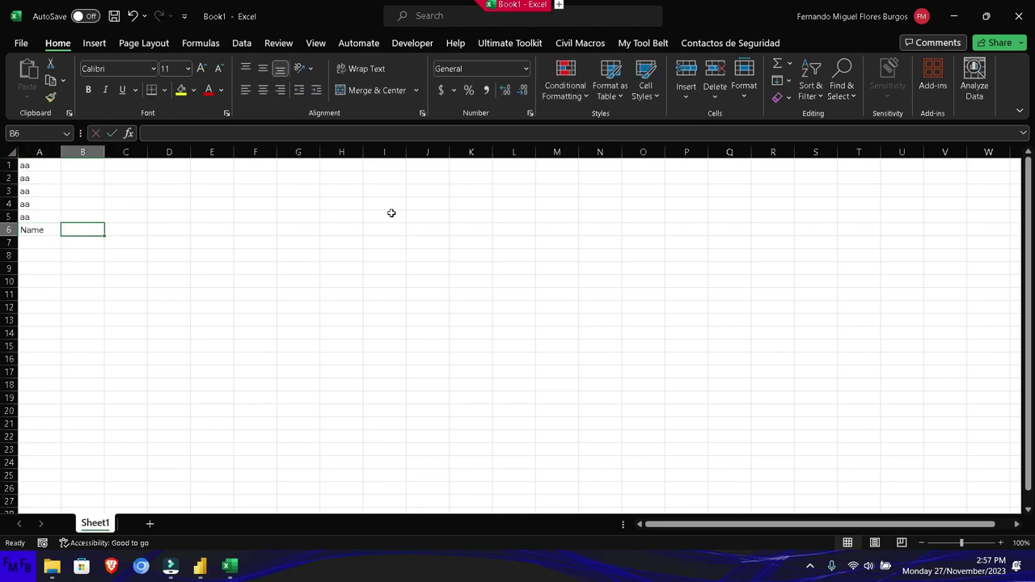
type("Data")
key("Return")
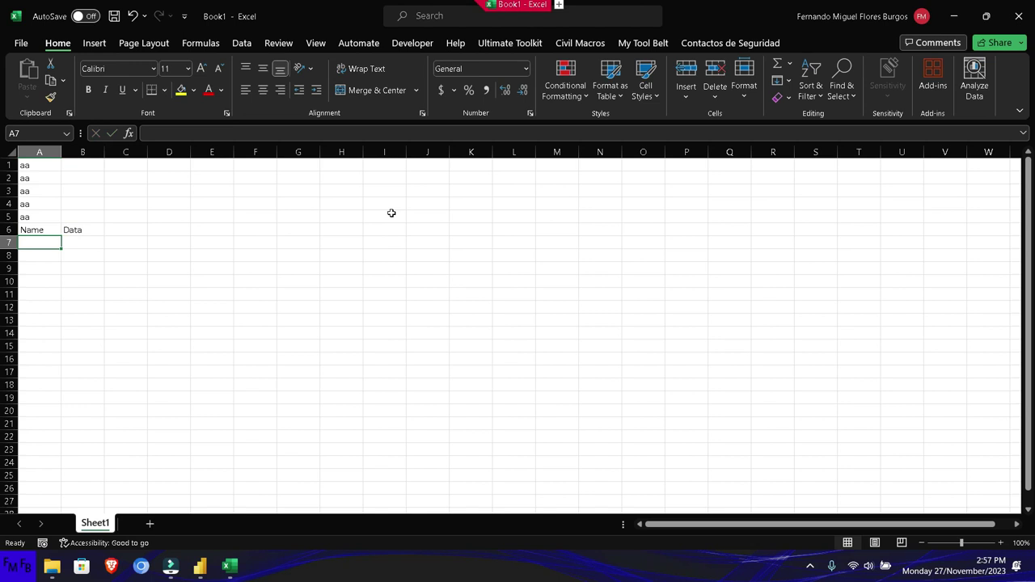
type("Carm")
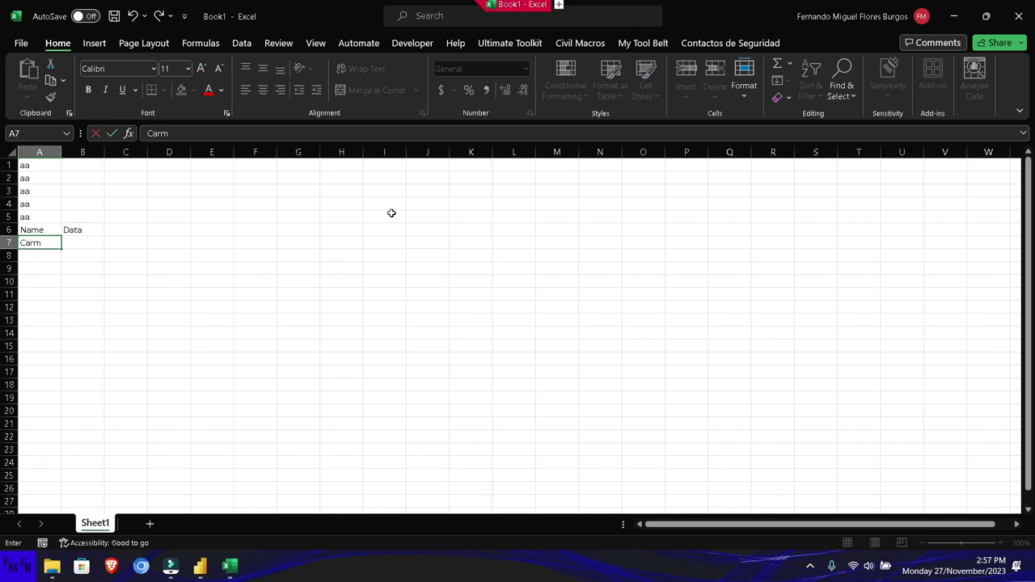
key("Tab")
type("10")
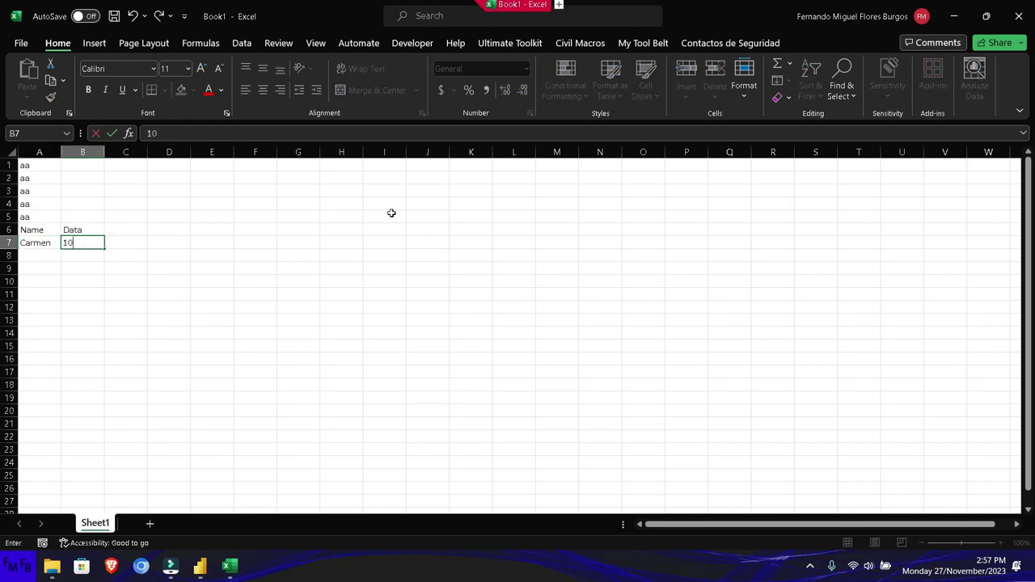
key("Return")
type("Pedro")
key("Tab")
type("30")
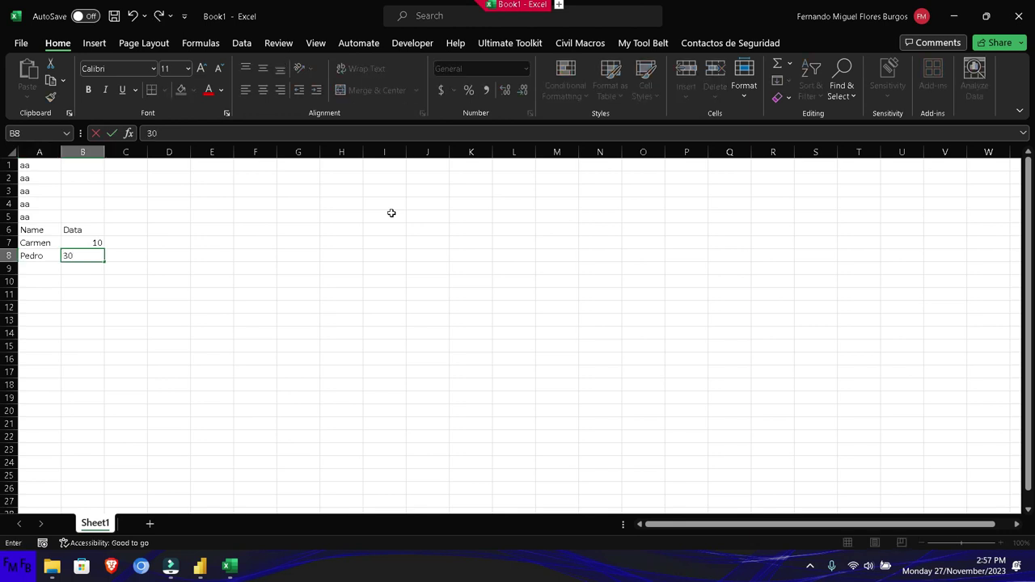
Step: Save the workbook as p1.xlsx in the Merge folder
left_click(21, 43)
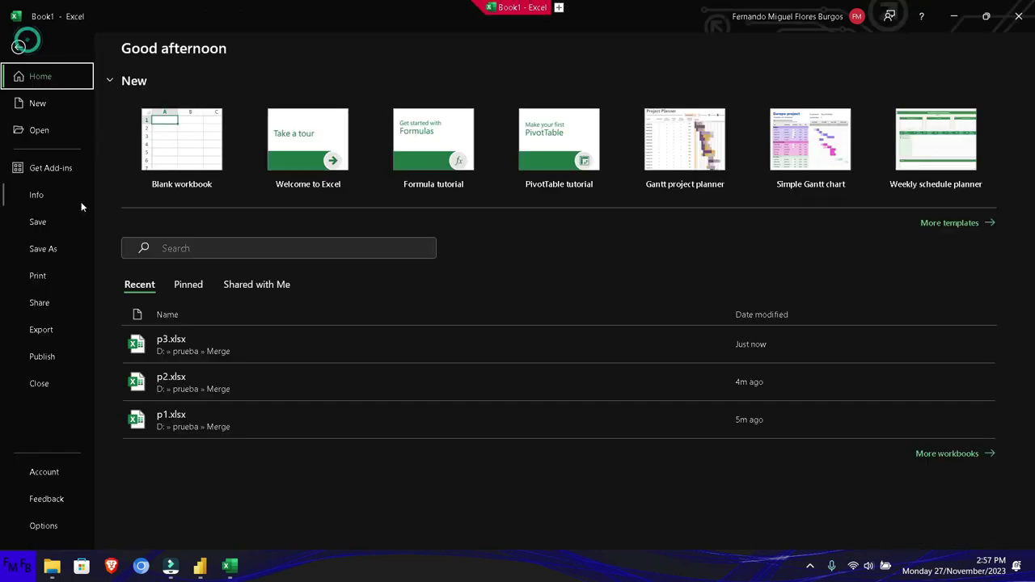
left_click(50, 251)
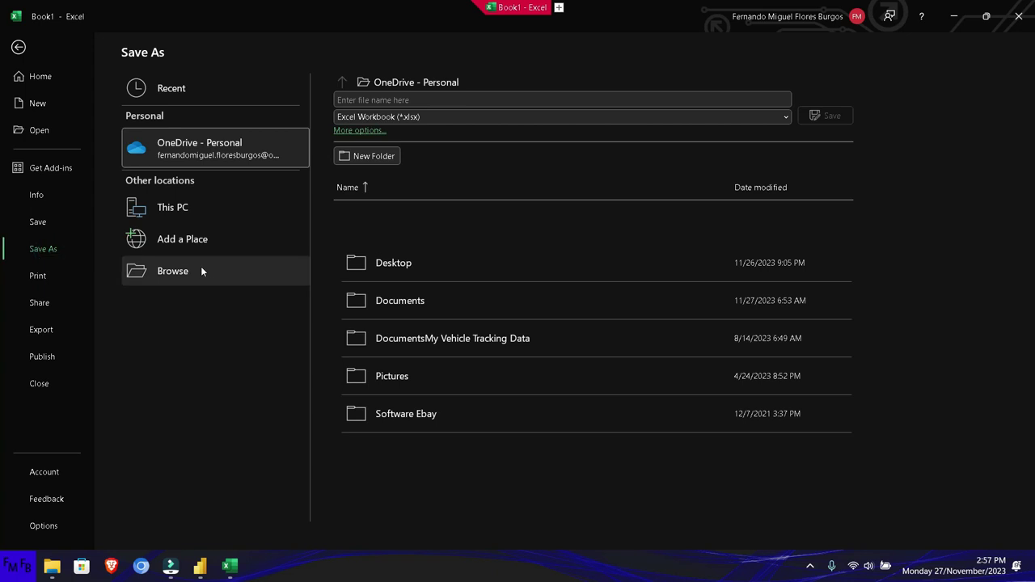
left_click(200, 267)
scroll(56, 182, "down", 5)
scroll(60, 184, "down", 3)
scroll(69, 187, "down", 2)
scroll(61, 178, "down", 2)
scroll(49, 158, "up", 3)
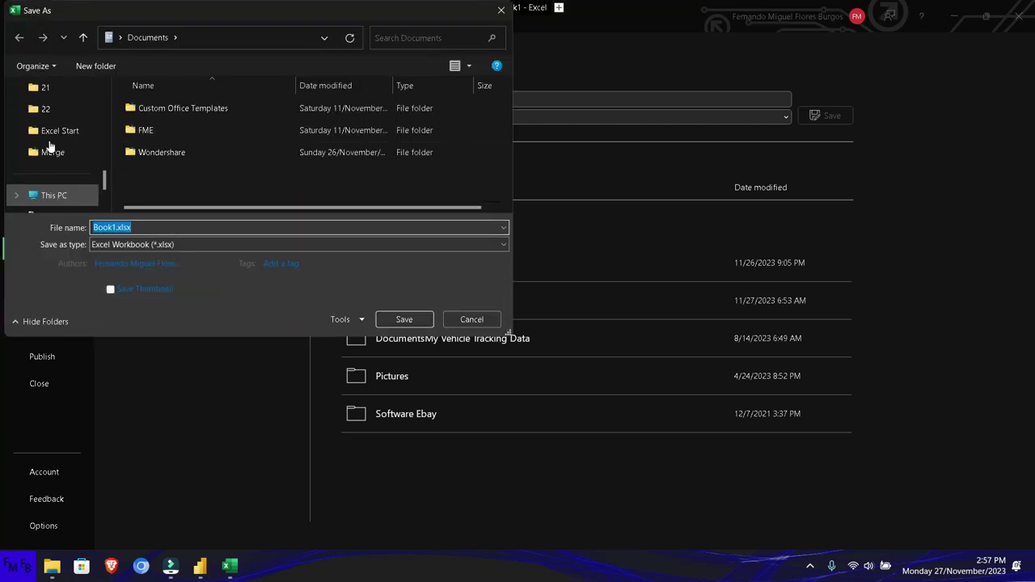
left_click(55, 153)
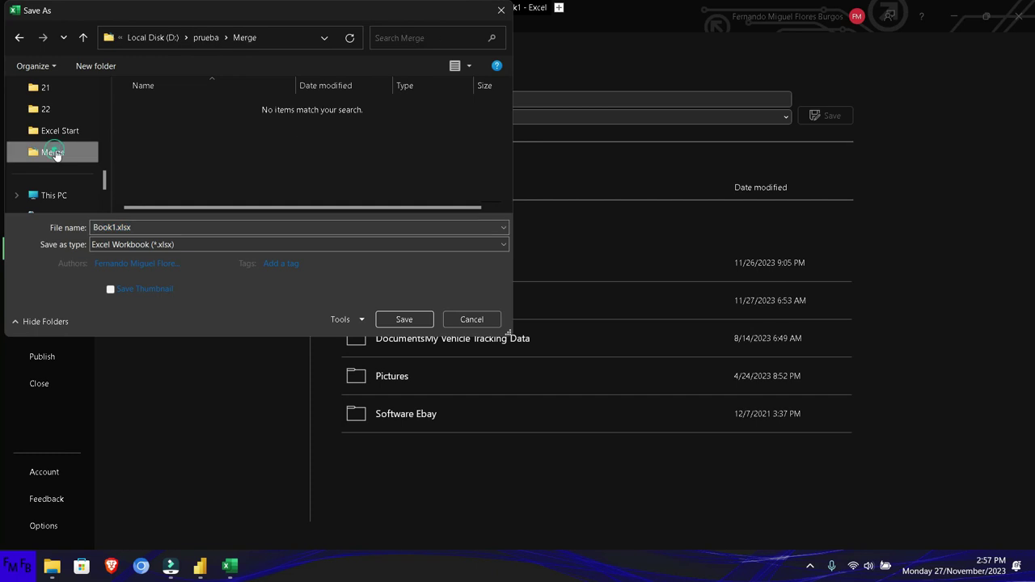
double_click(288, 224)
type("p1")
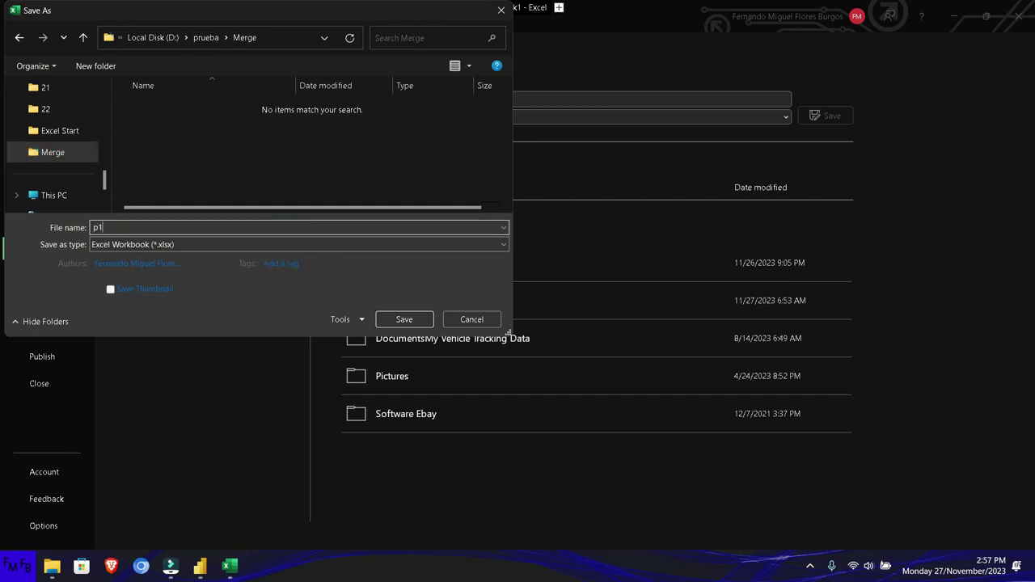
key("Return")
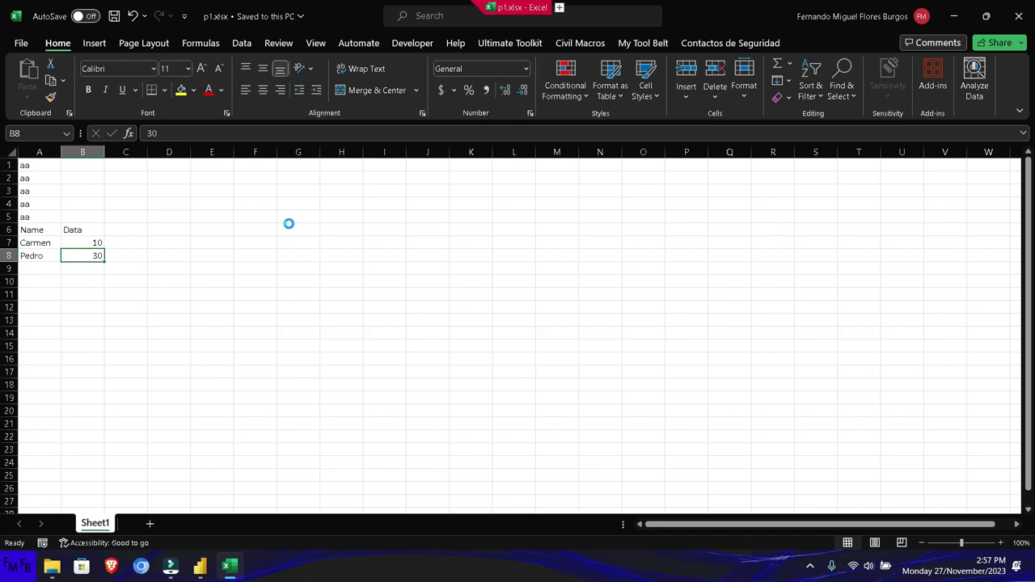
Step: Start a new blank workbook and fill the first rows with filler text
key("ctrl+n")
type("aa")
key("Return")
type("aaa")
key("Return")
type("aa")
key("Return")
type("aa")
key("Return")
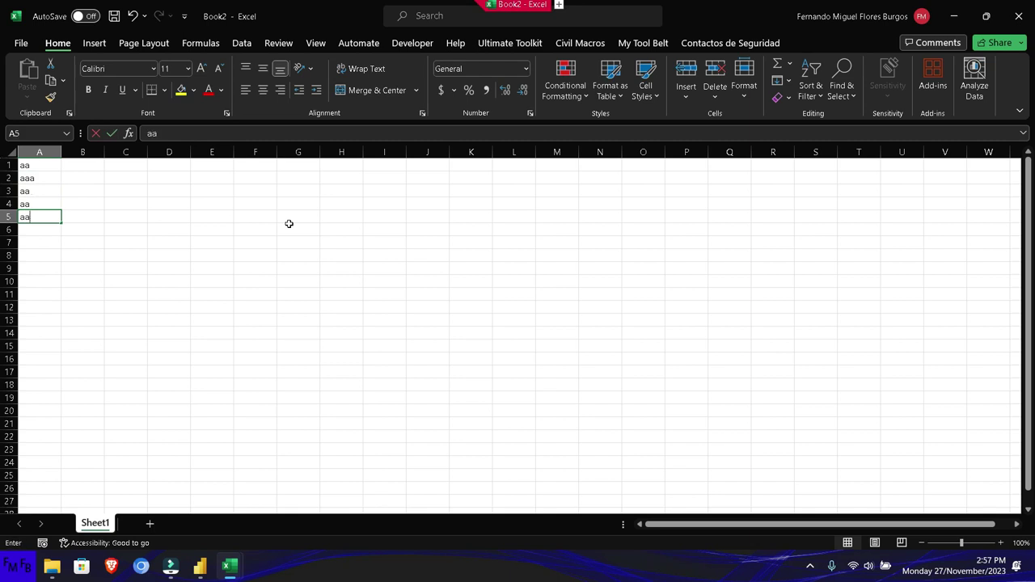
key("Return")
Step: Add Name and Data headers in A6:B6 with two name rows valued 10 and 50
type("Name")
key("Tab")
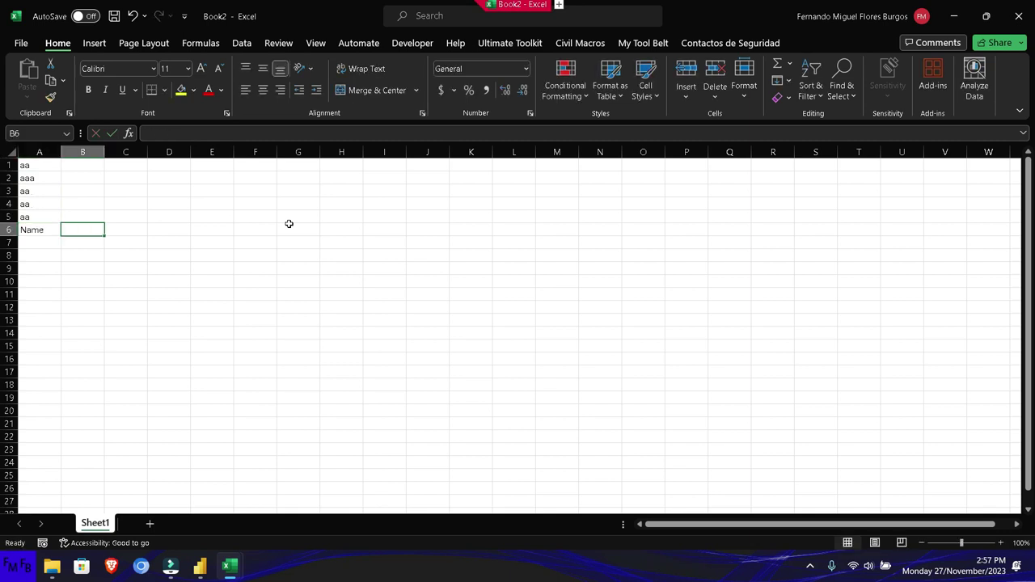
type("Data")
key("Return")
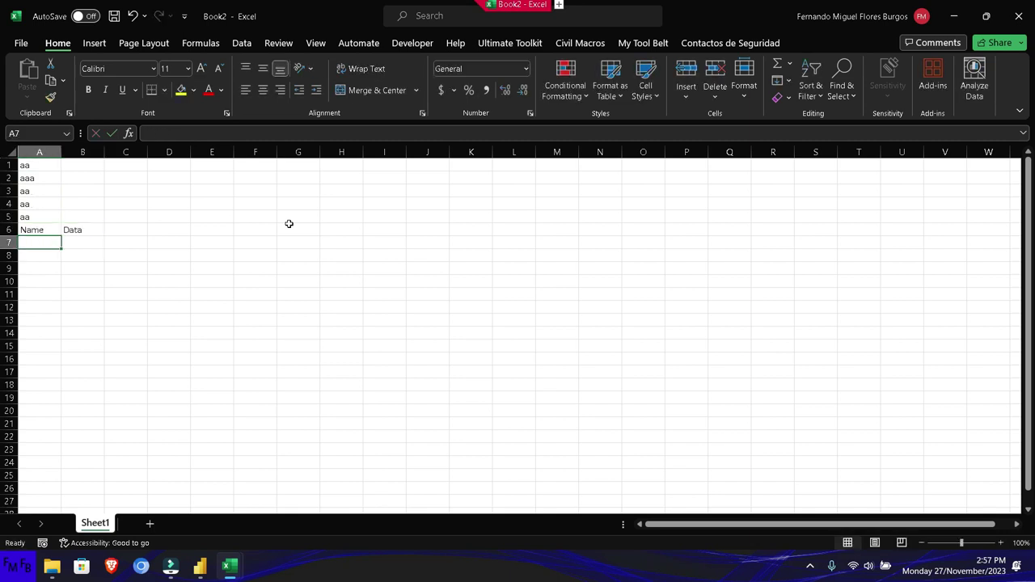
type("Jorge")
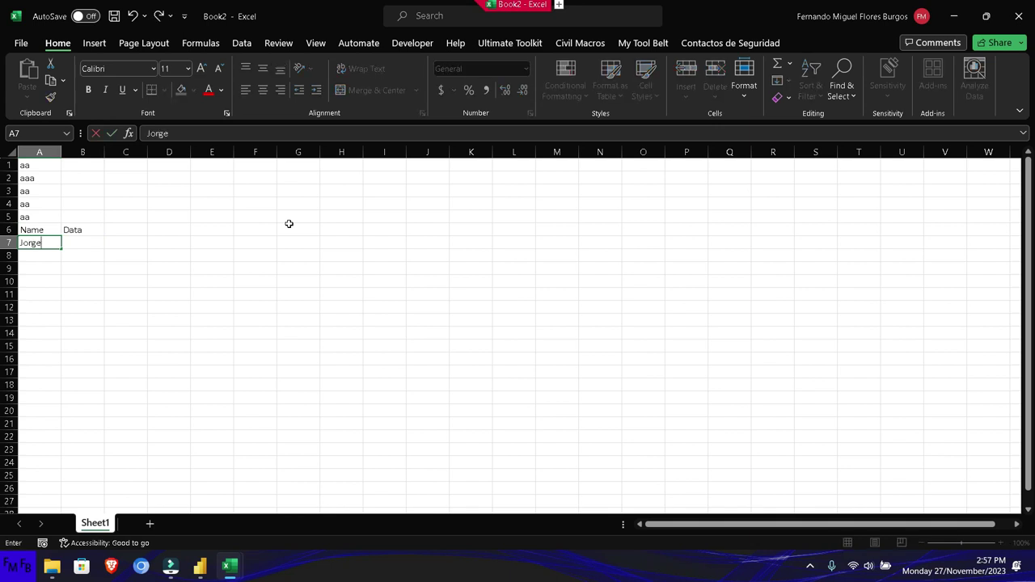
key("Return")
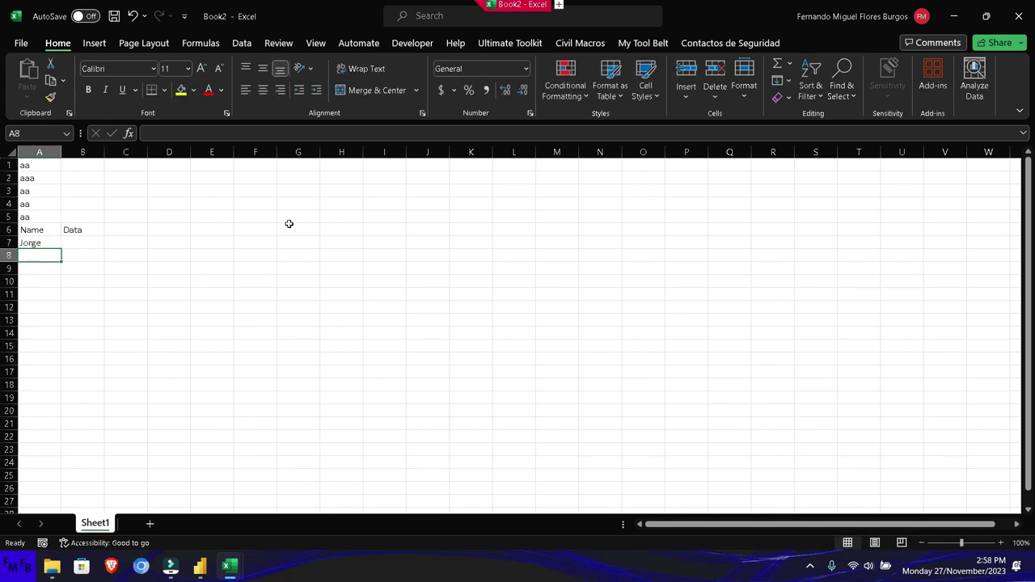
type("María")
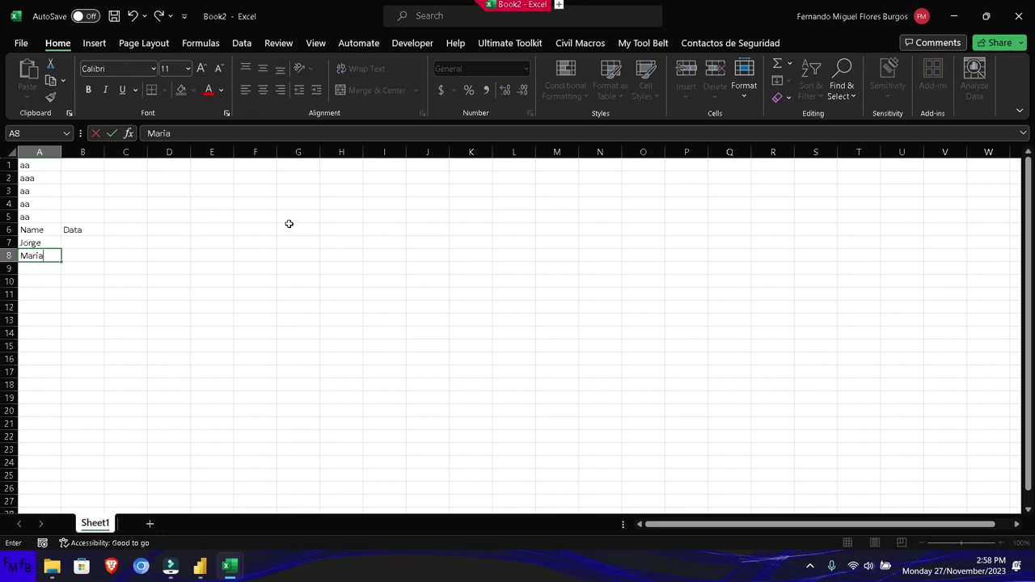
key("Up")
key("Right")
type("1")
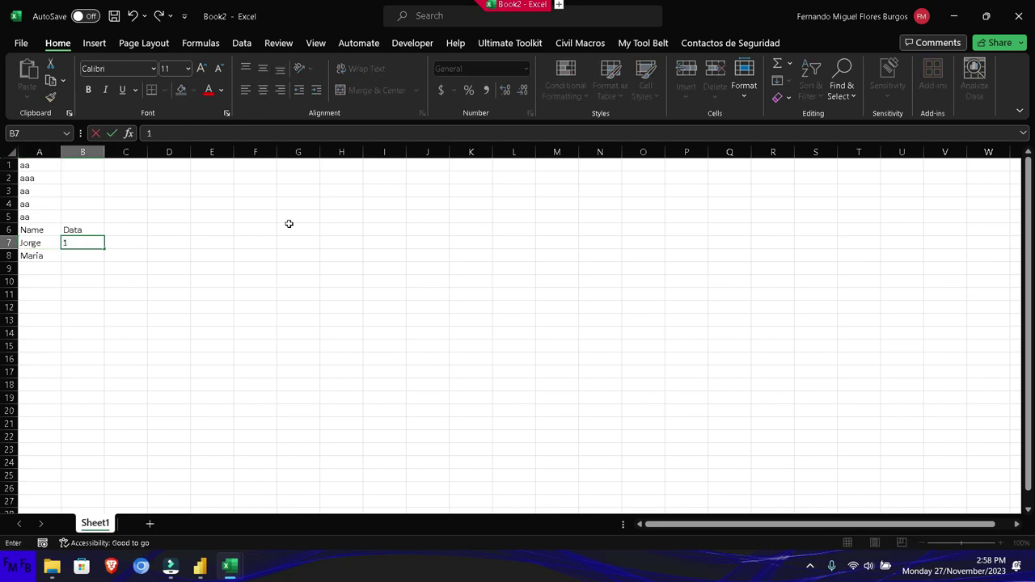
key("Return")
type("50")
key("Return")
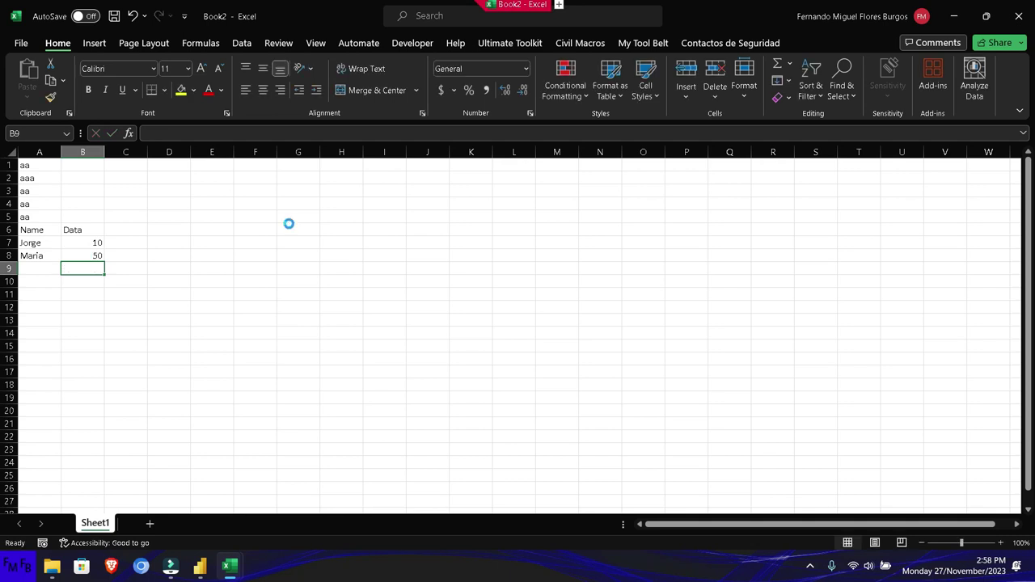
Step: Save the workbook as p2.xlsx in the D:\prueba\Merge folder
key("ctrl+o")
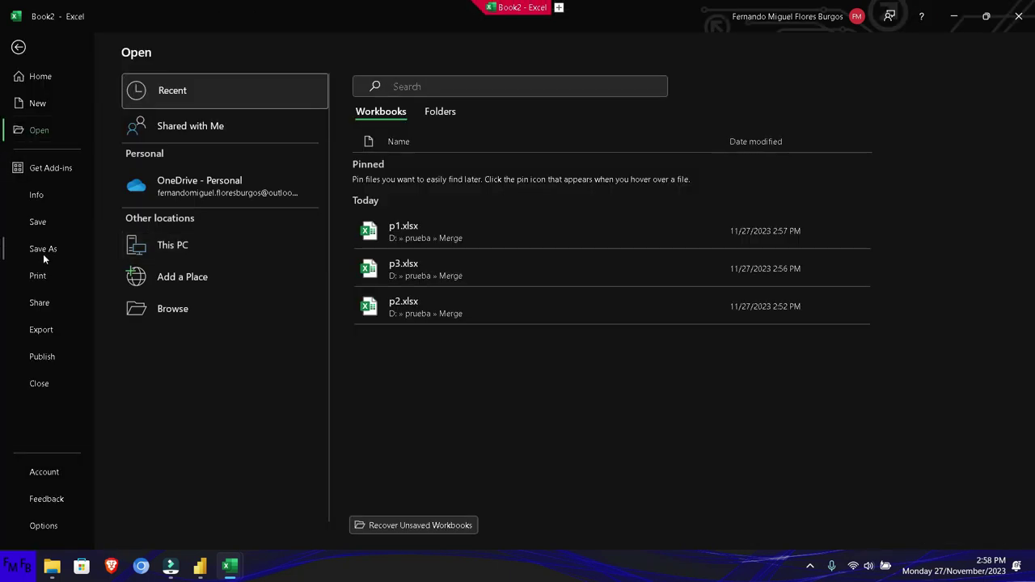
left_click(42, 251)
left_click(180, 271)
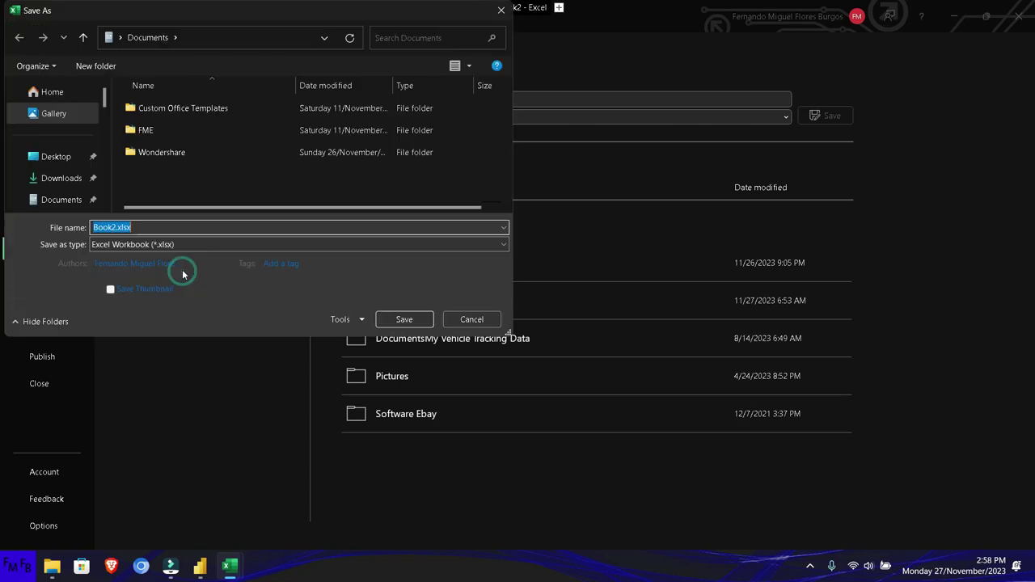
scroll(76, 154, "down", 2)
scroll(75, 152, "down", 2)
scroll(74, 152, "down", 2)
scroll(73, 152, "down", 1)
left_click(55, 195)
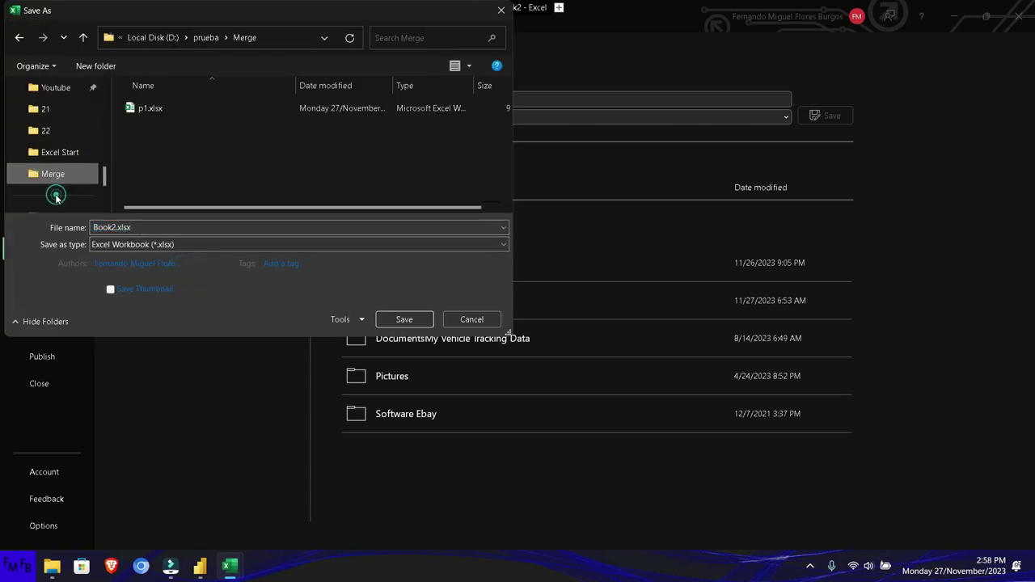
left_click(205, 223)
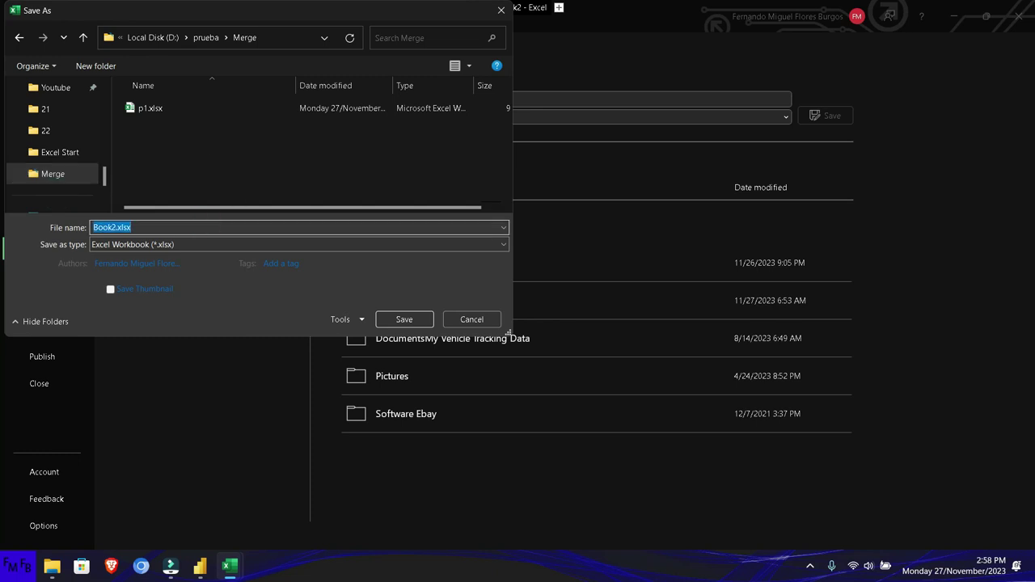
type("p2")
left_click(401, 322)
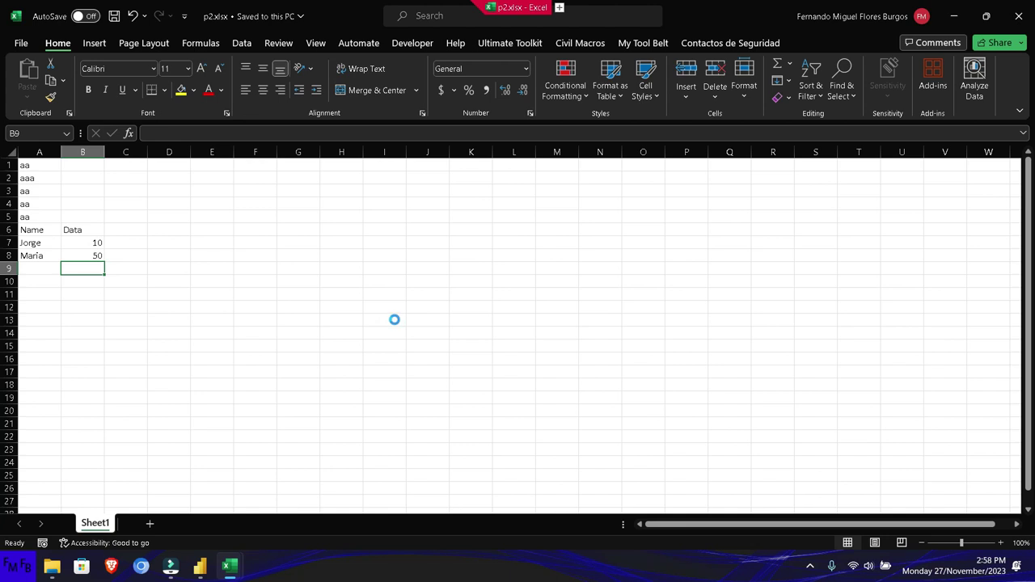
key("ctrl+n")
Step: Fill the top rows of the new workbook with filler text
type("aa aa aa")
key("Return")
type("aa")
key("Return")
type("aa")
key("Return")
Step: Add Name and Data headers with two name rows valued 80 and 100
type("Nam")
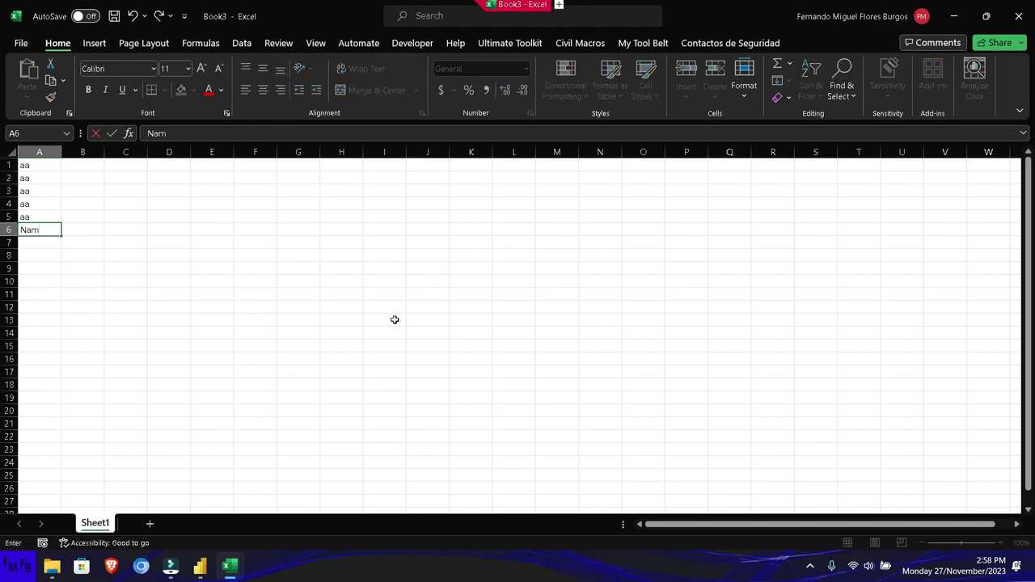
key("Tab")
type("D")
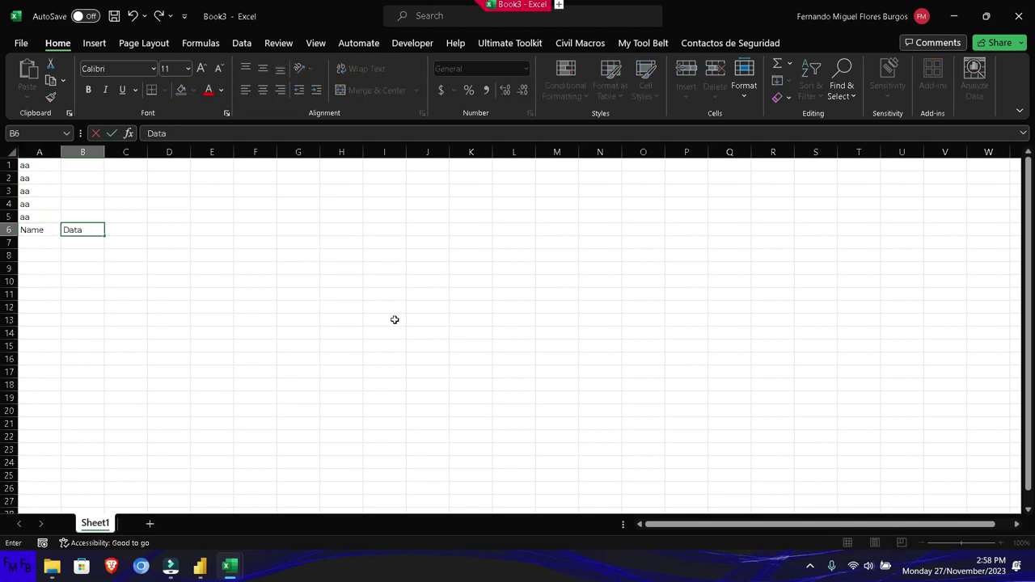
key("Return")
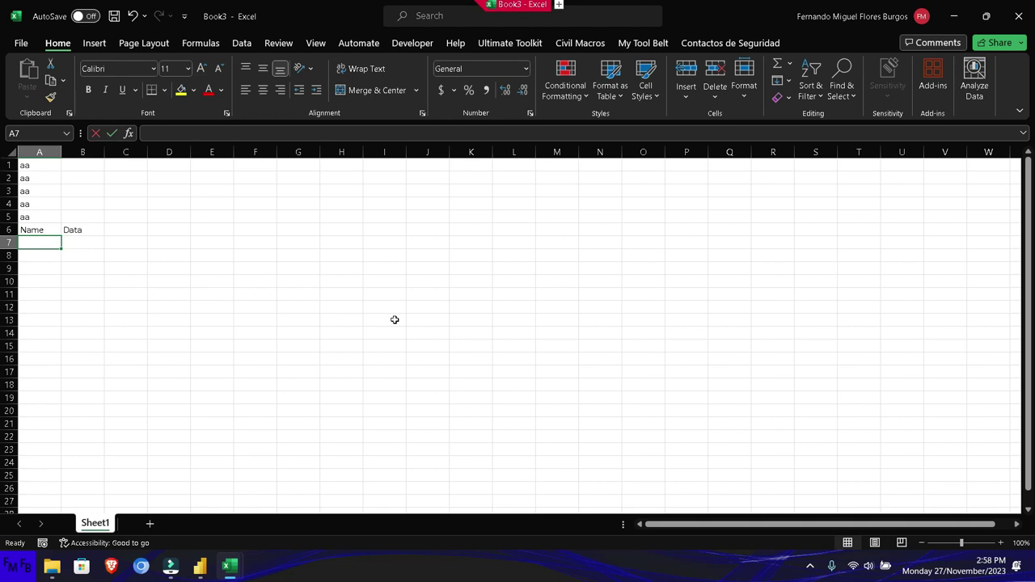
type("Juan")
key("Return")
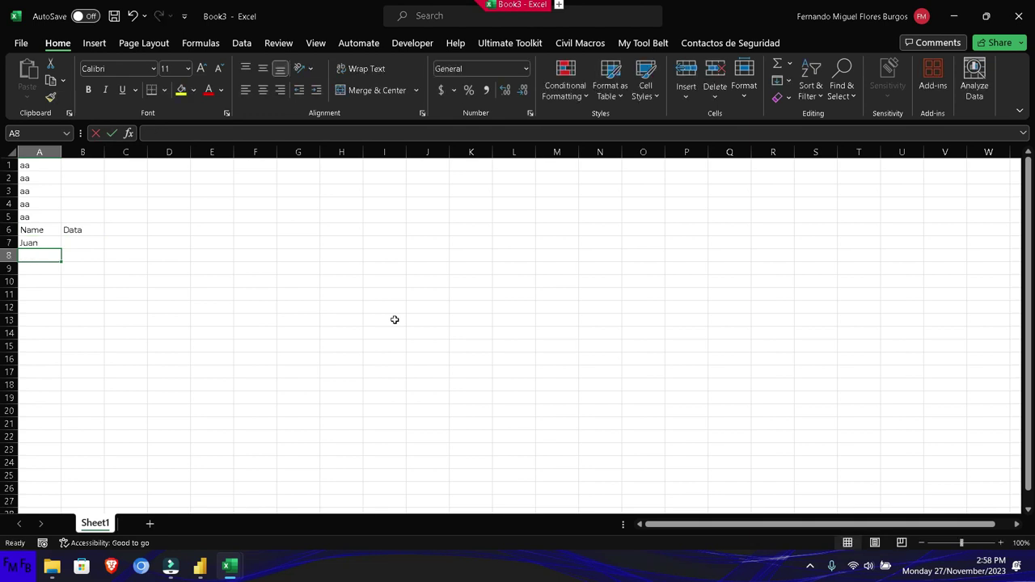
type("Luis")
key("Up")
key("Right")
type("80")
key("Return")
type("1")
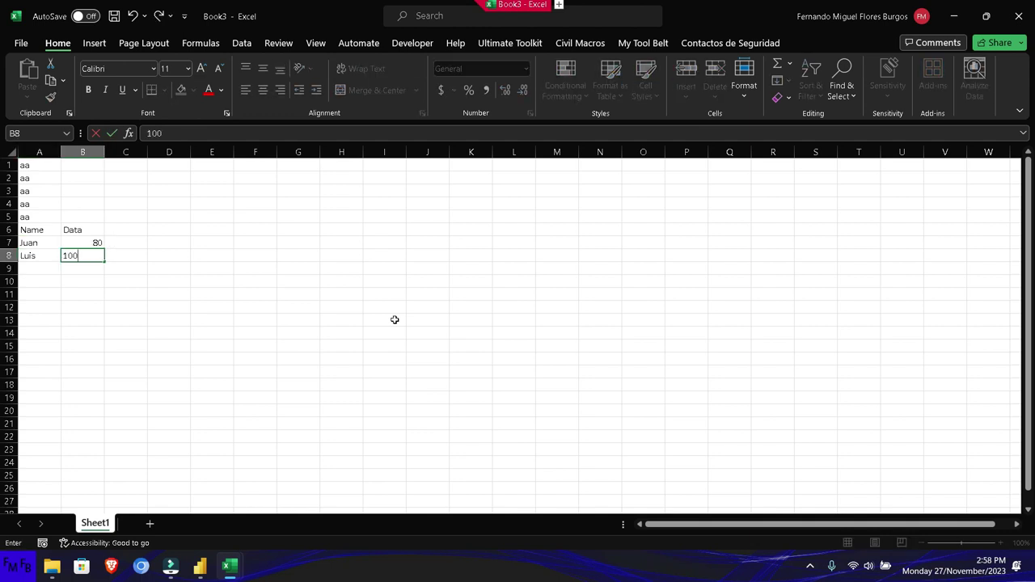
key("Return")
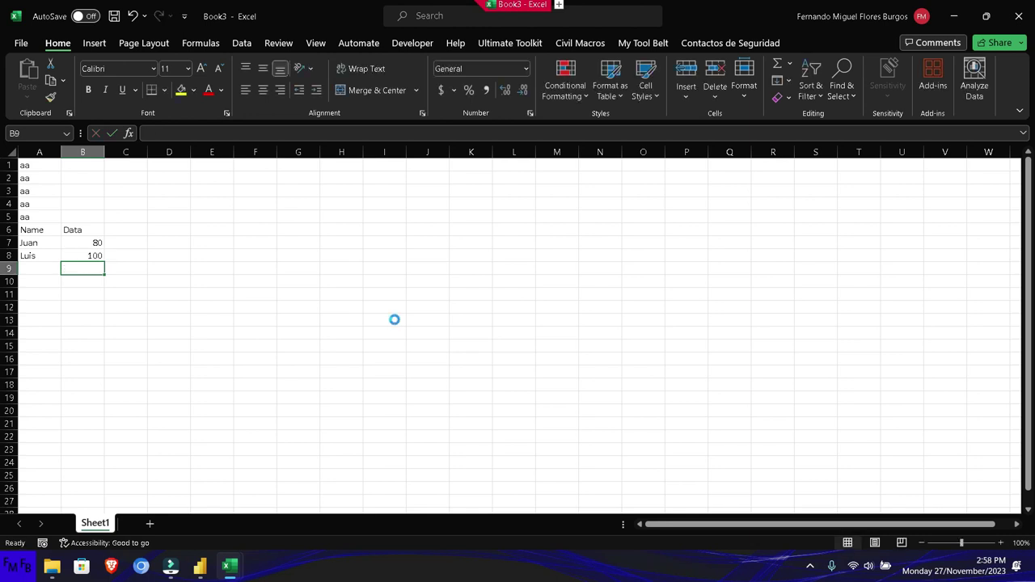
Step: Save the workbook as p3.xlsx in D:\prueba\Merge and return to Power BI
key("ctrl+o")
left_click(32, 249)
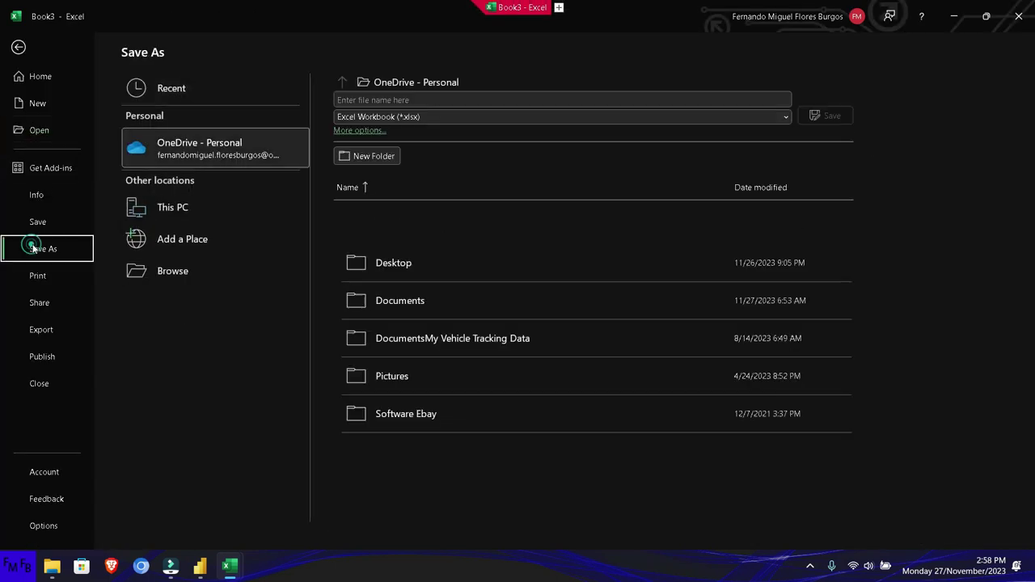
left_click(171, 267)
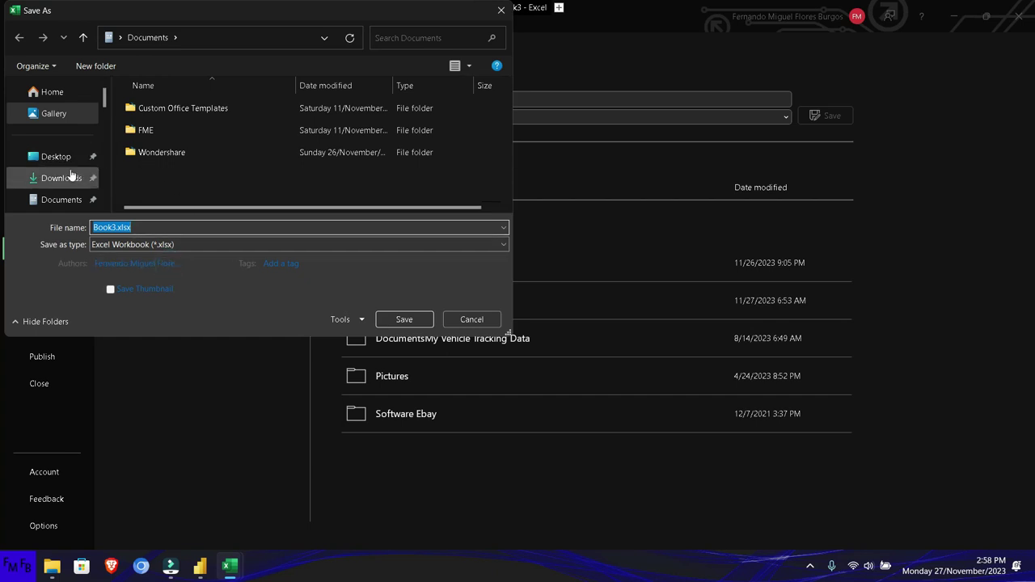
scroll(70, 175, "down", 5)
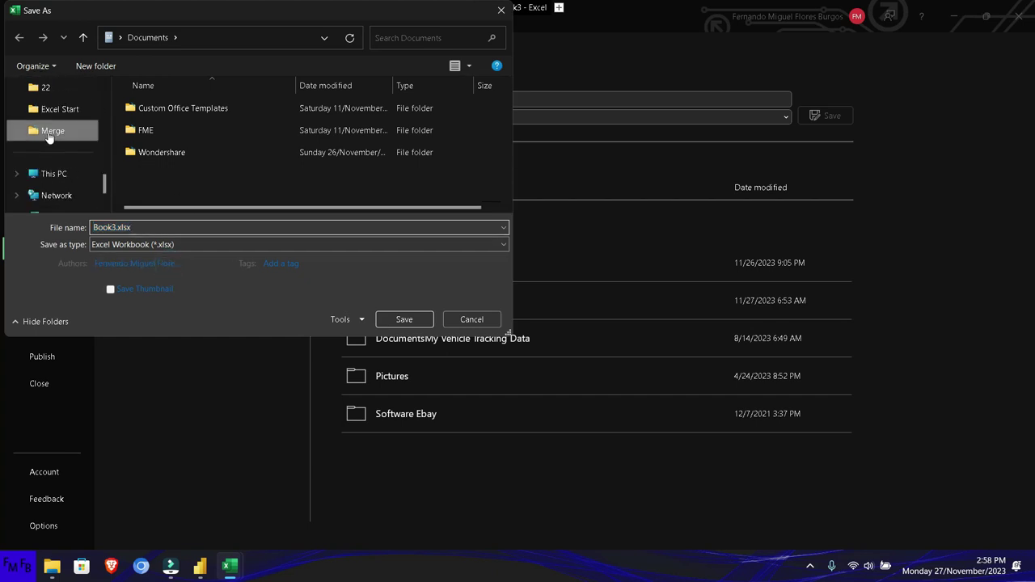
left_click(50, 131)
type("p3")
key("Return")
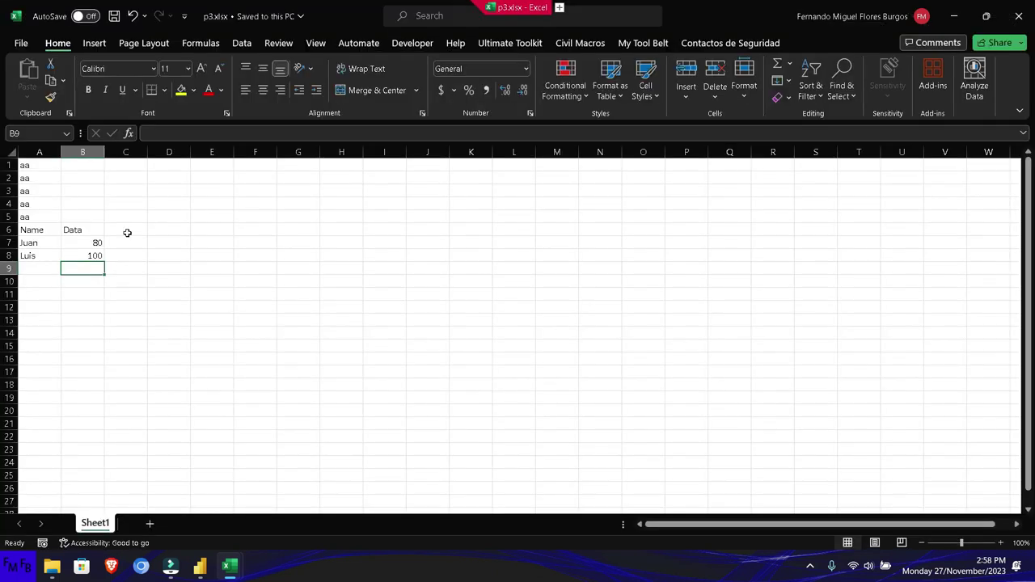
left_click(200, 566)
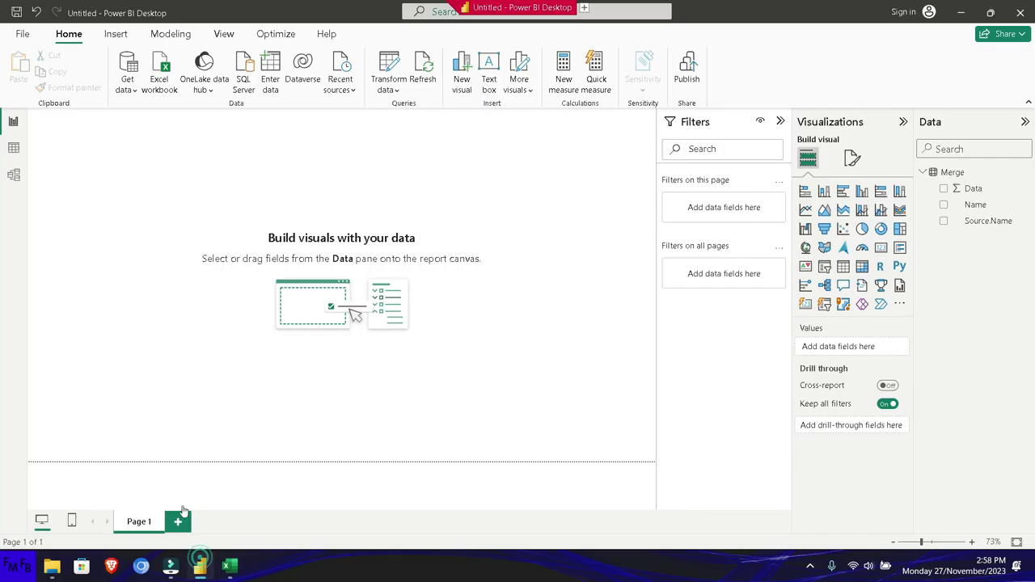
Step: Start a Folder connection from the full Get Data connector list
left_click(128, 89)
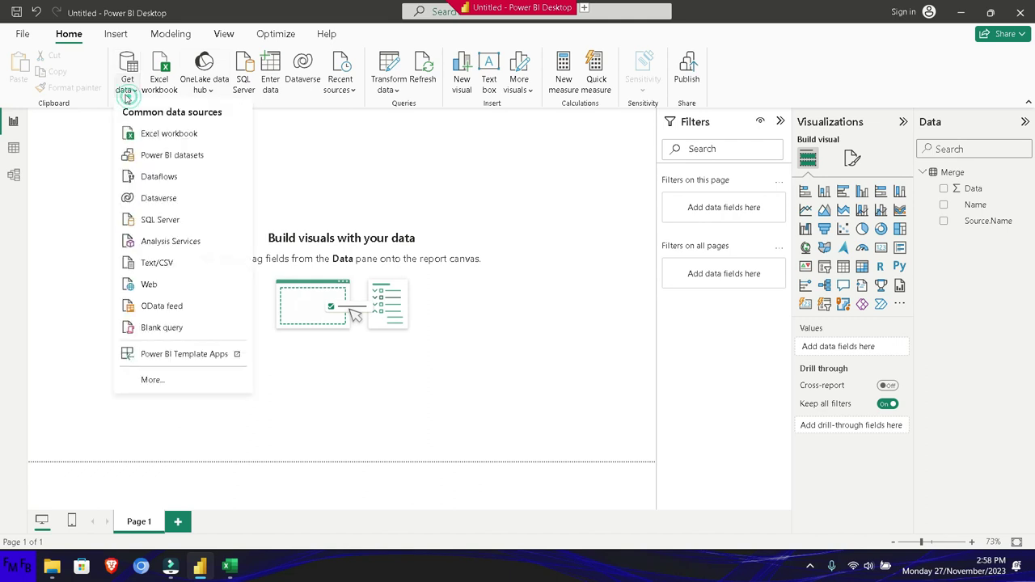
left_click(149, 380)
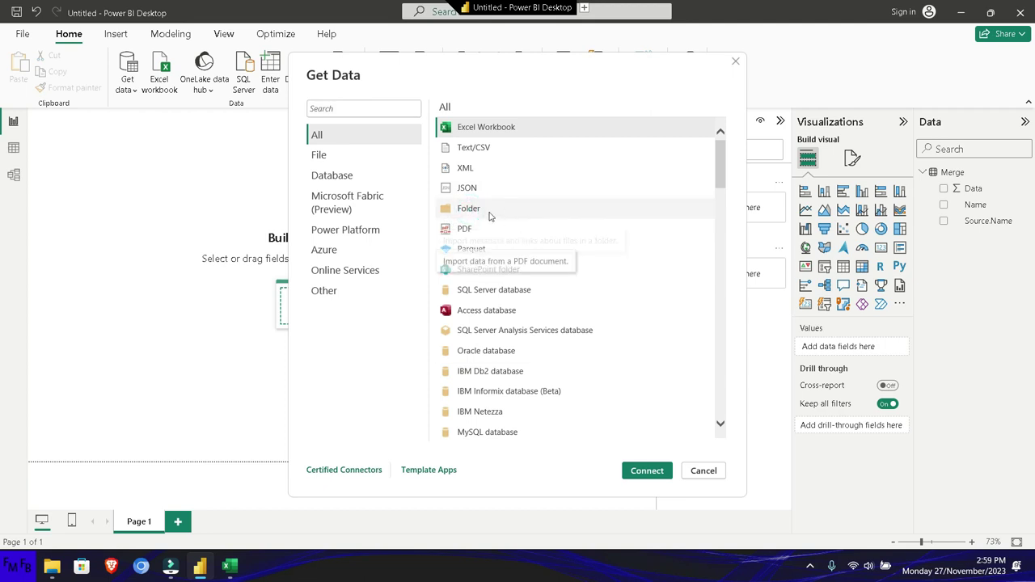
left_click(489, 215)
left_click(643, 467)
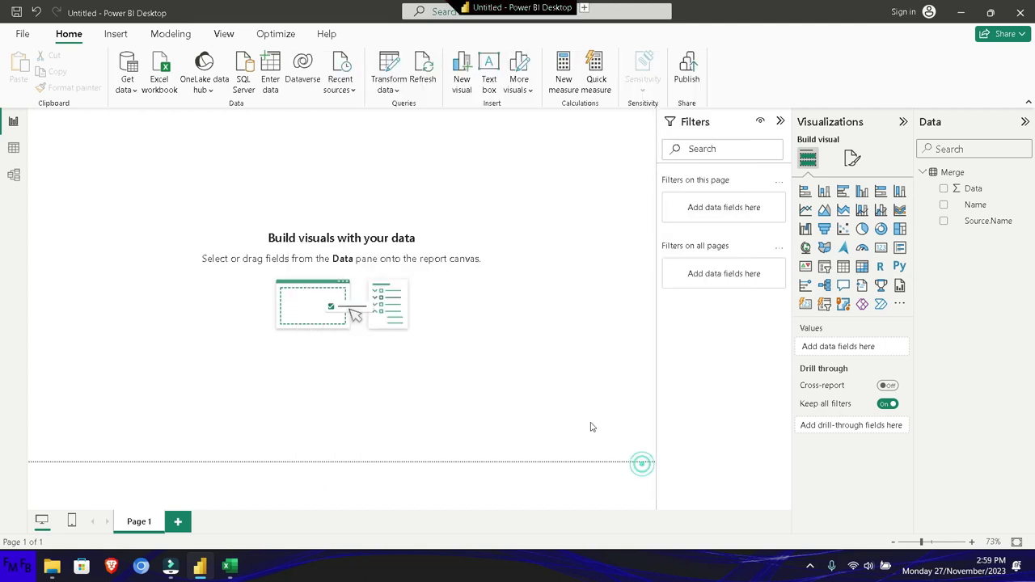
Step: Browse to D:\prueba\Merge and confirm it to preview the folder's files
left_click(614, 267)
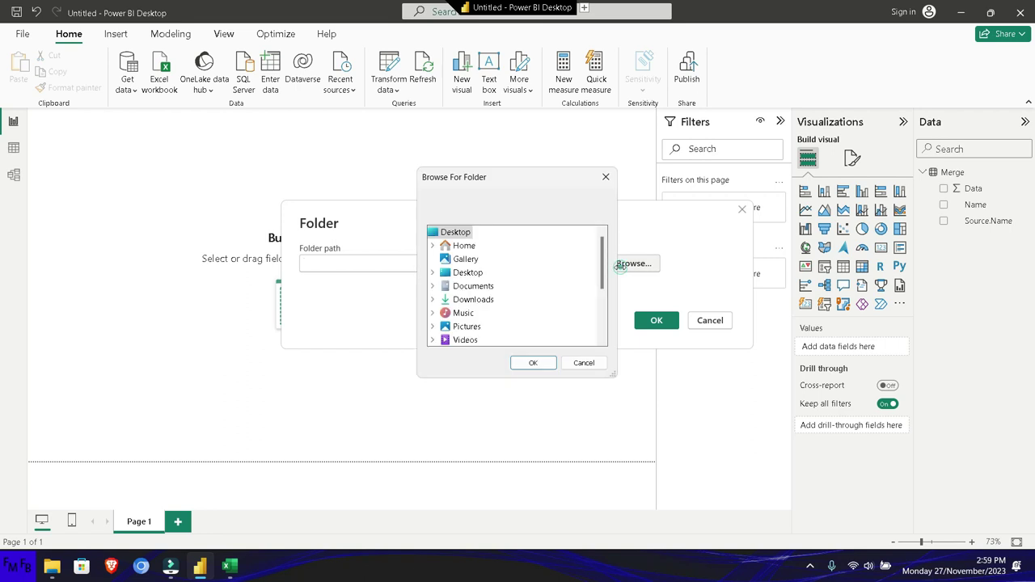
scroll(480, 300, "down", 1)
scroll(481, 299, "down", 1)
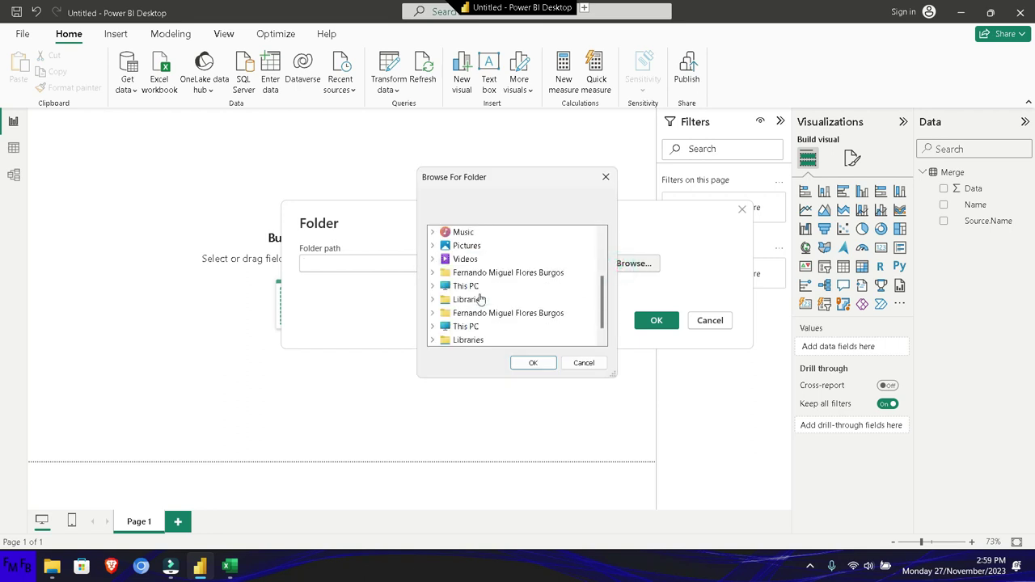
double_click(467, 287)
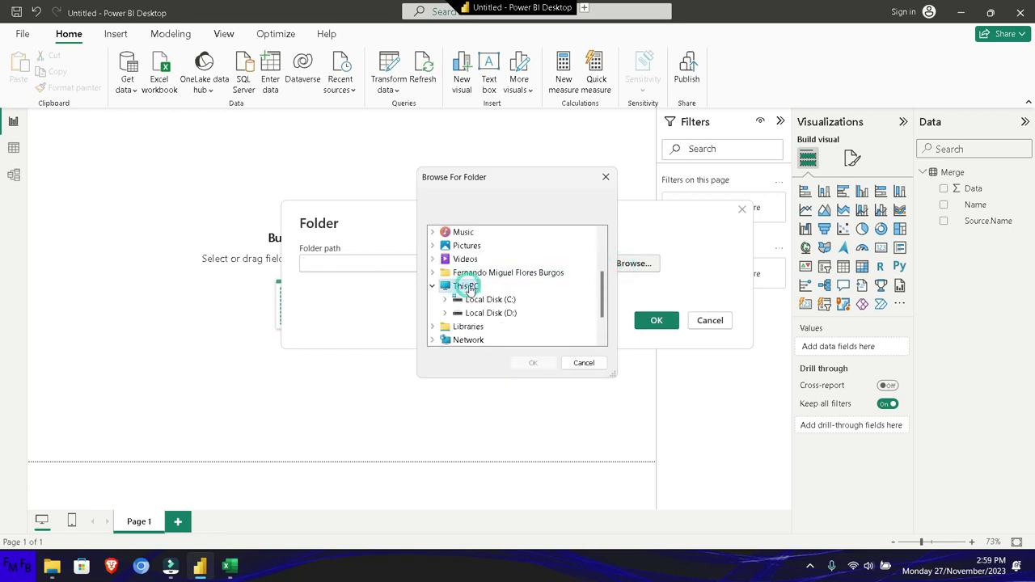
double_click(468, 313)
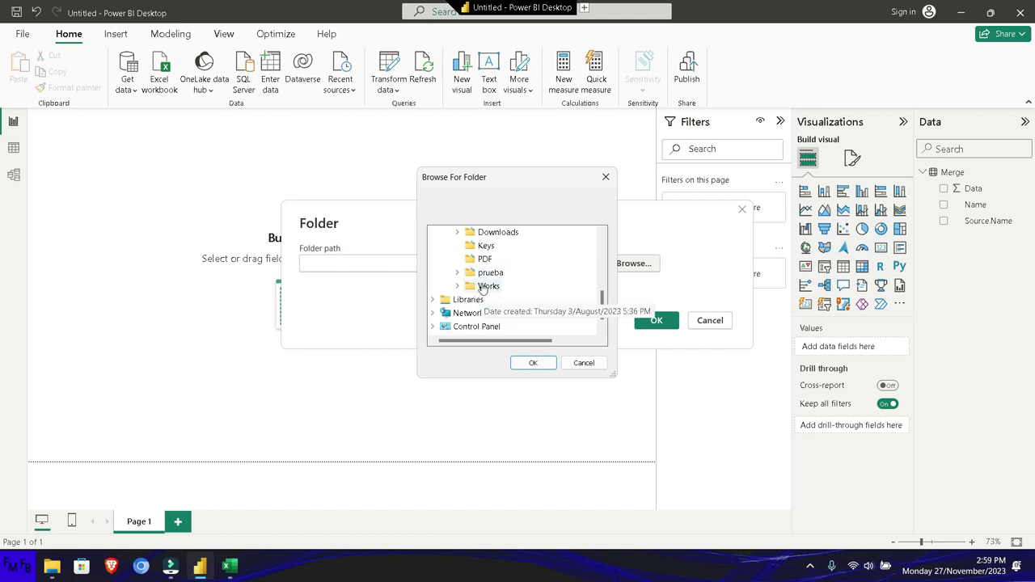
scroll(488, 255, "up", 1)
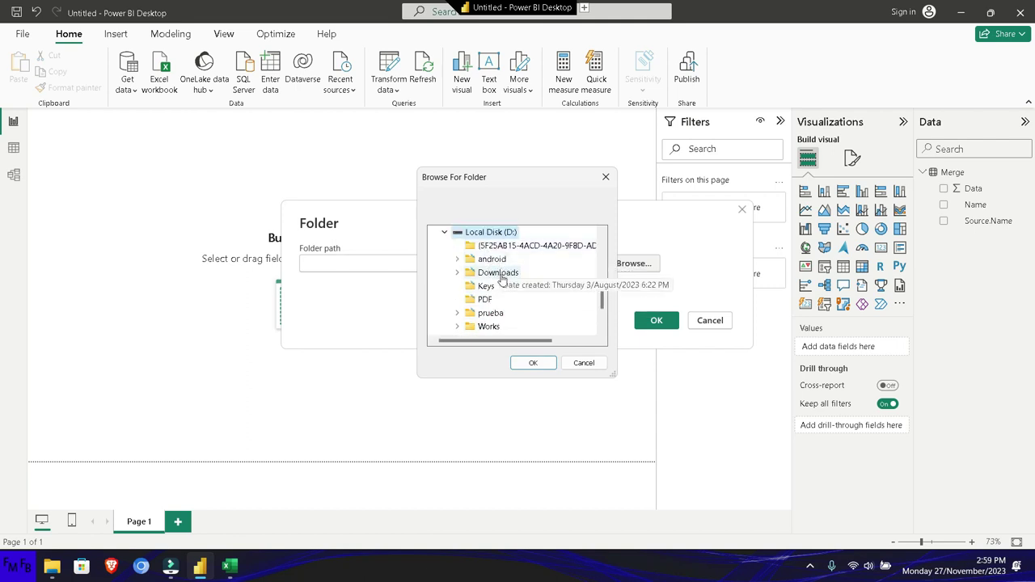
double_click(494, 316)
scroll(494, 317, "down", 1)
left_click(499, 299)
left_click(531, 362)
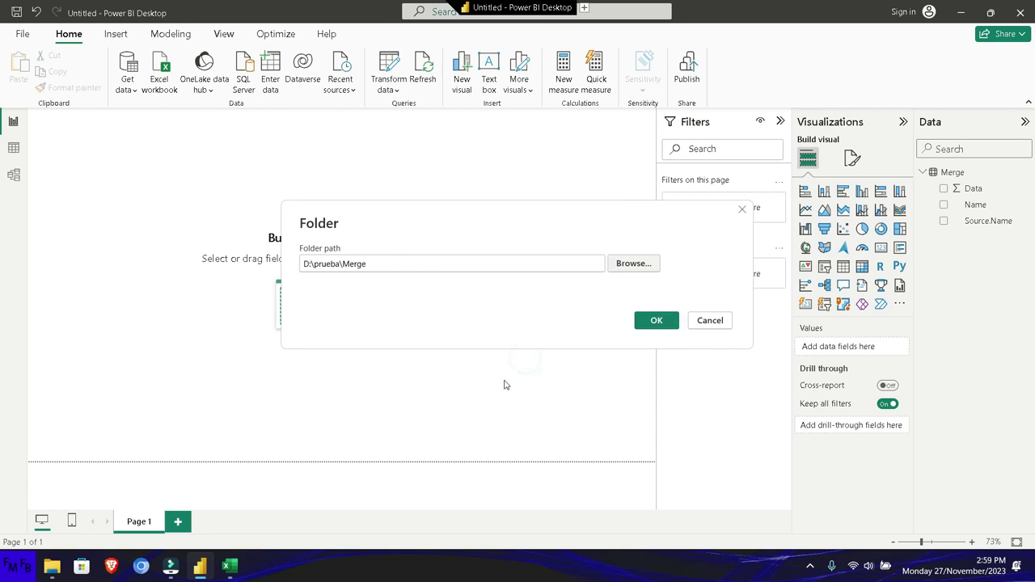
left_click(649, 320)
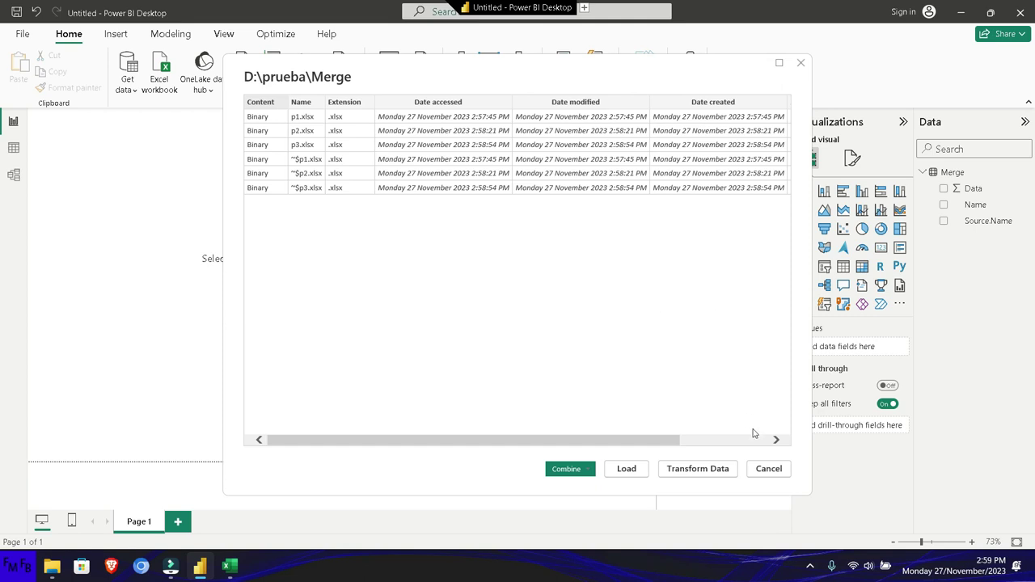
Step: Cancel the file list showing ~$ lock files and close the p3 and p2 workbooks
left_click(764, 469)
key("alt+Tab")
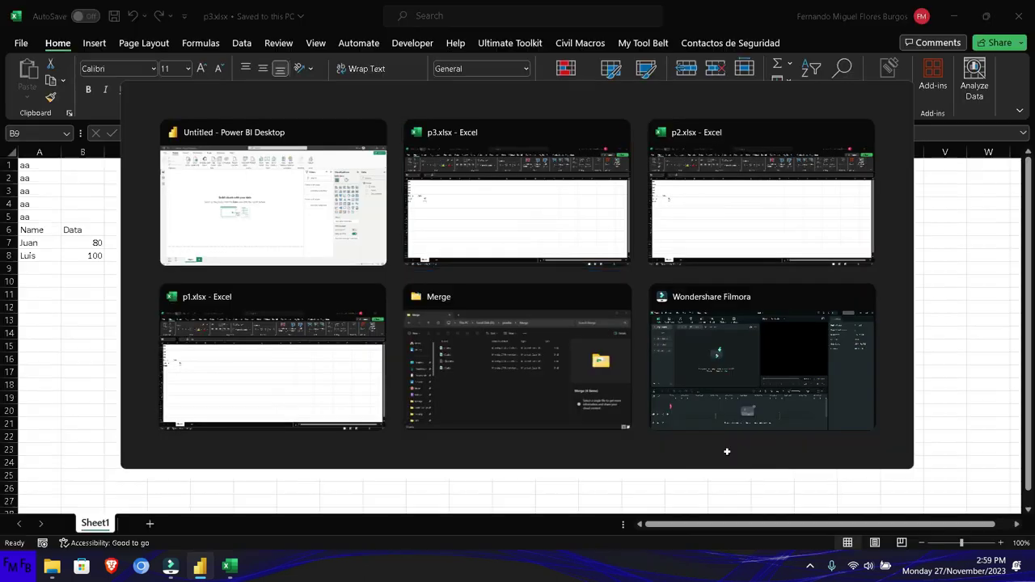
key("alt+Tab")
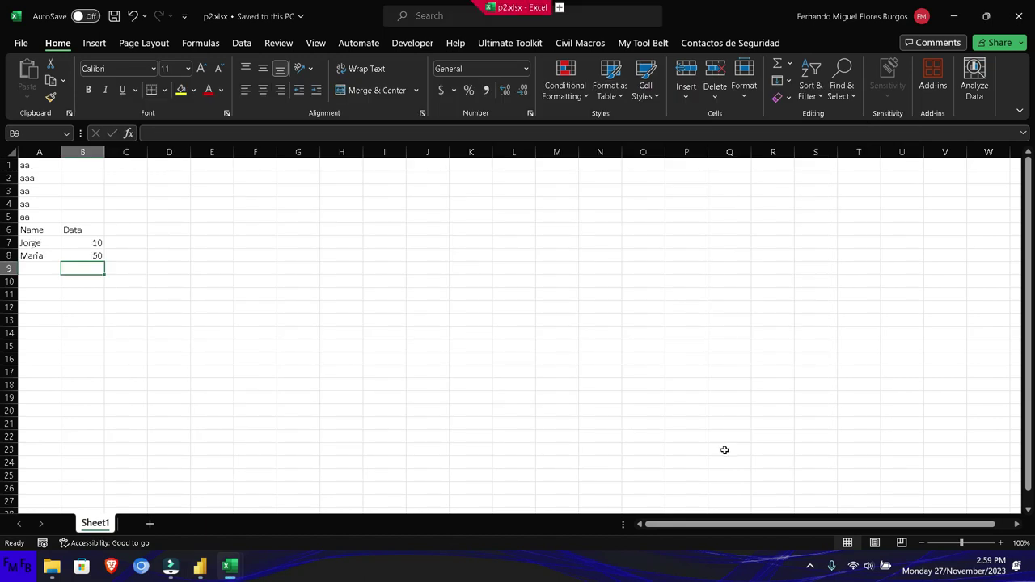
key("alt+Tab")
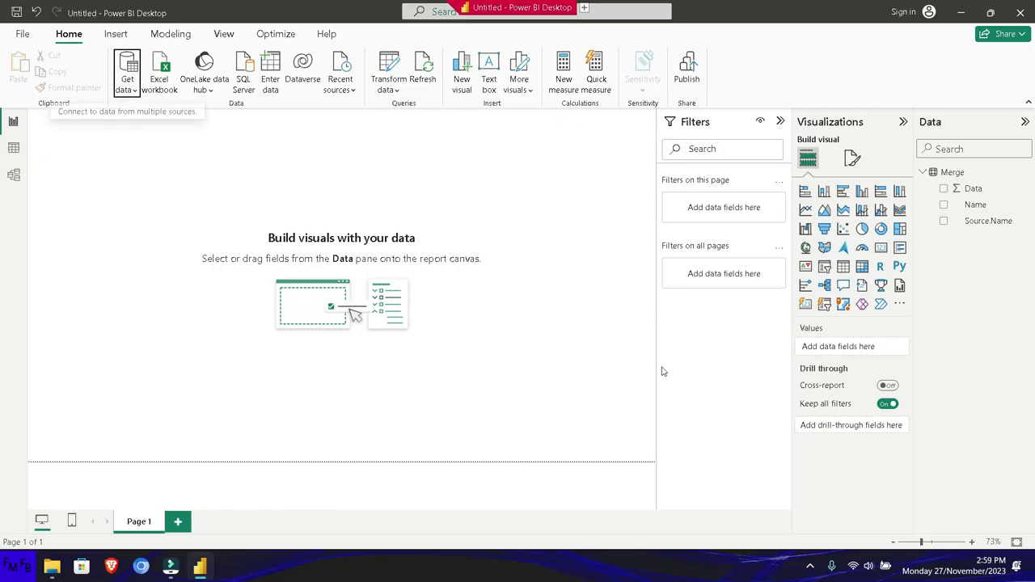
Step: Choose the Folder connector from the full Get Data list
left_click(127, 87)
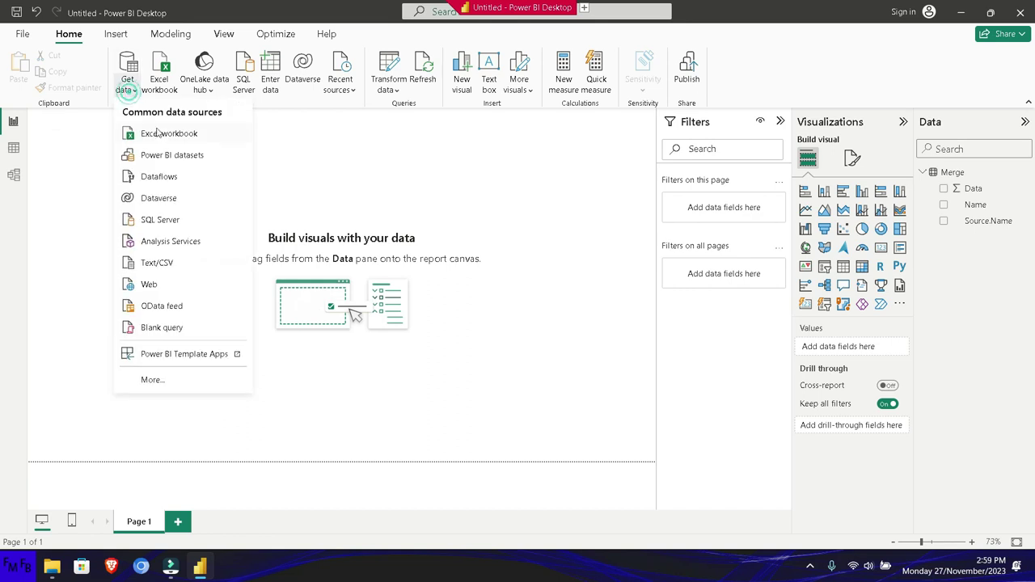
left_click(153, 379)
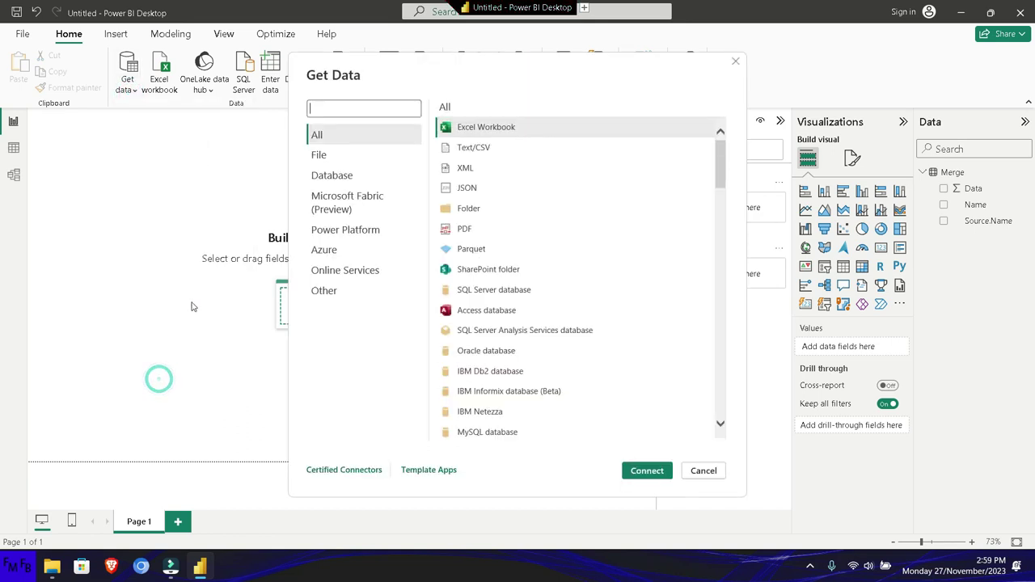
left_click(465, 208)
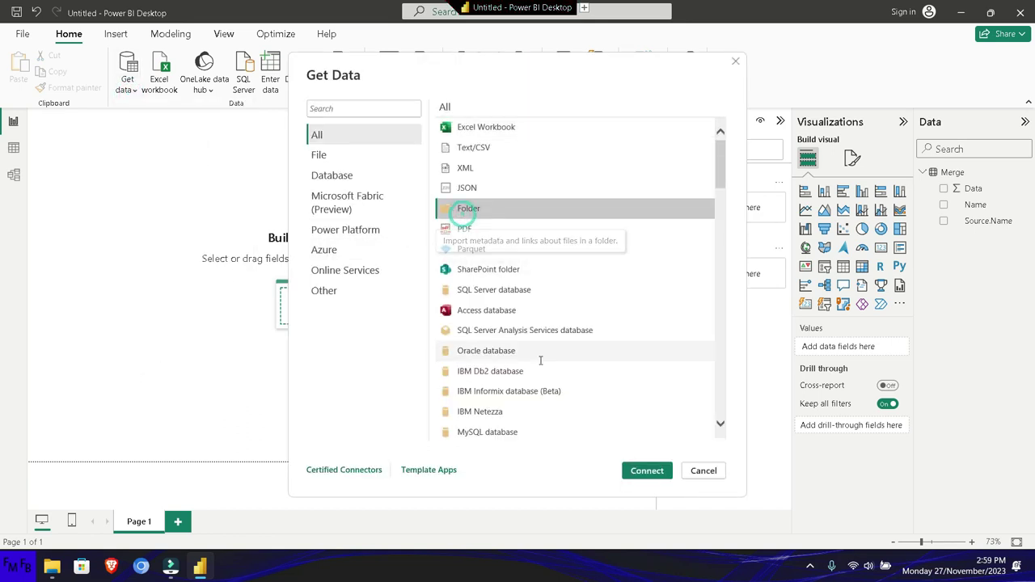
left_click(645, 469)
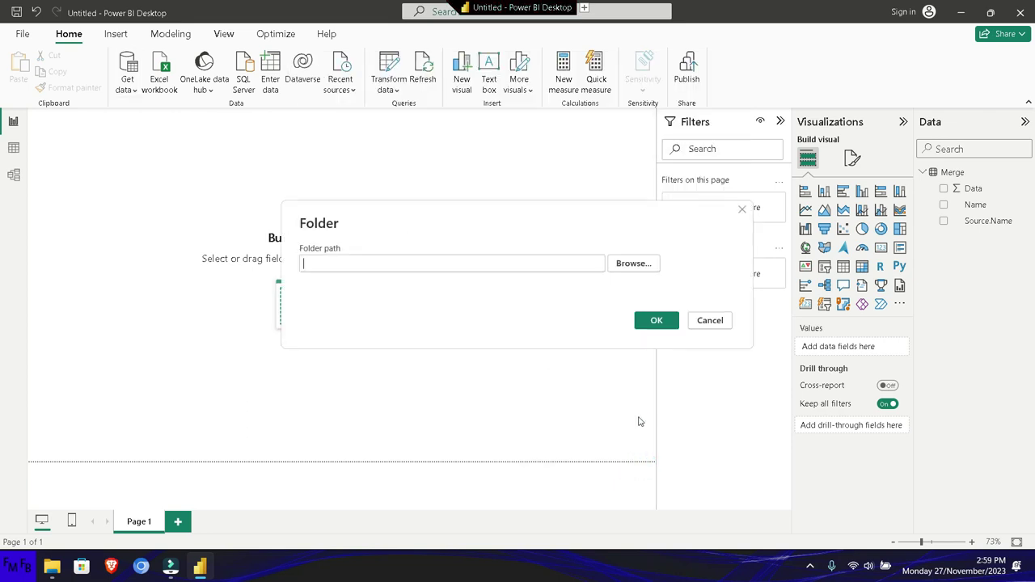
Step: Pick D:\prueba\Merge as the folder path, listing only p1, p2 and p3.xlsx
left_click(633, 267)
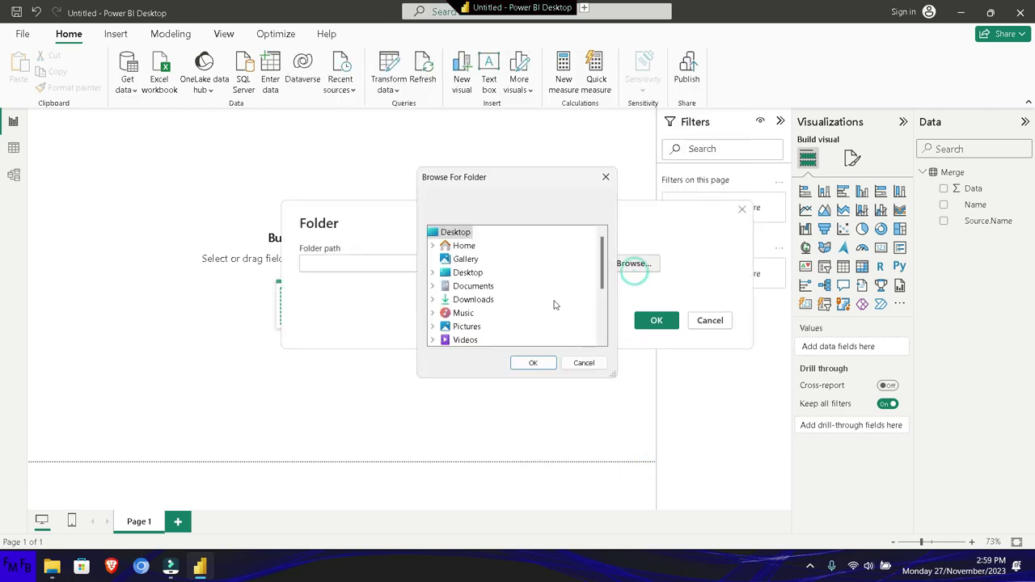
scroll(552, 306, "down", 1)
double_click(465, 325)
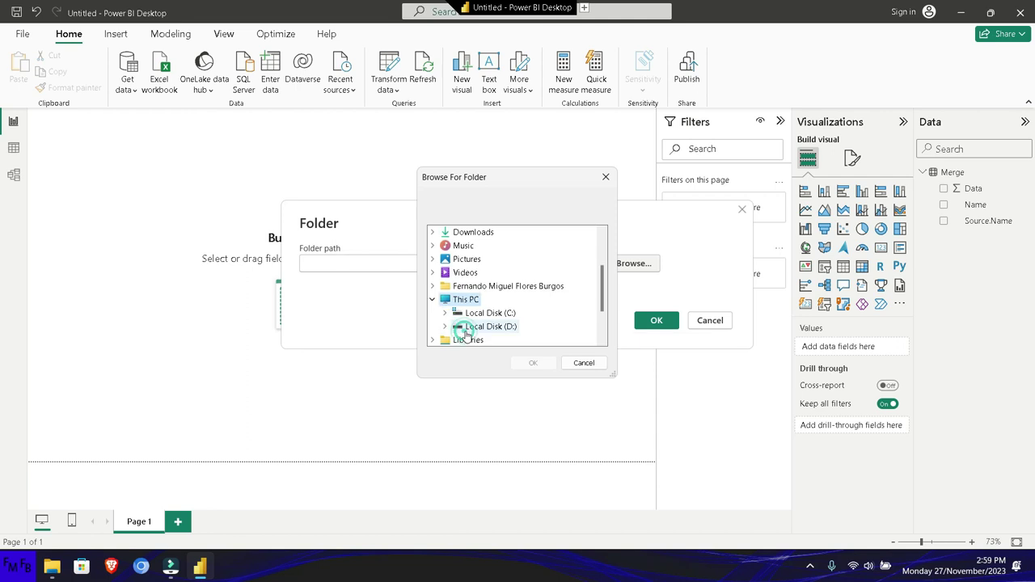
double_click(471, 326)
scroll(491, 311, "down", 1)
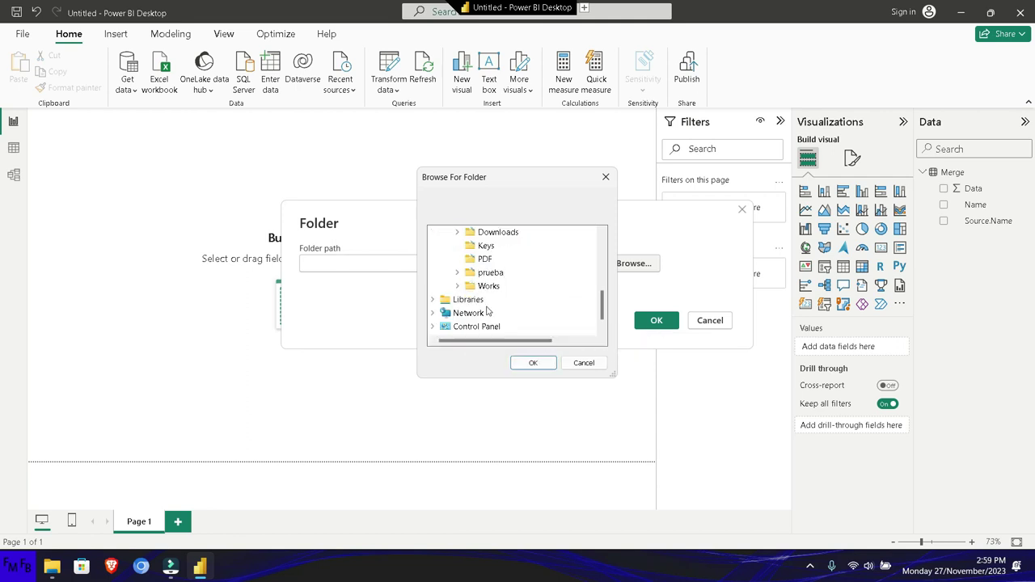
double_click(491, 274)
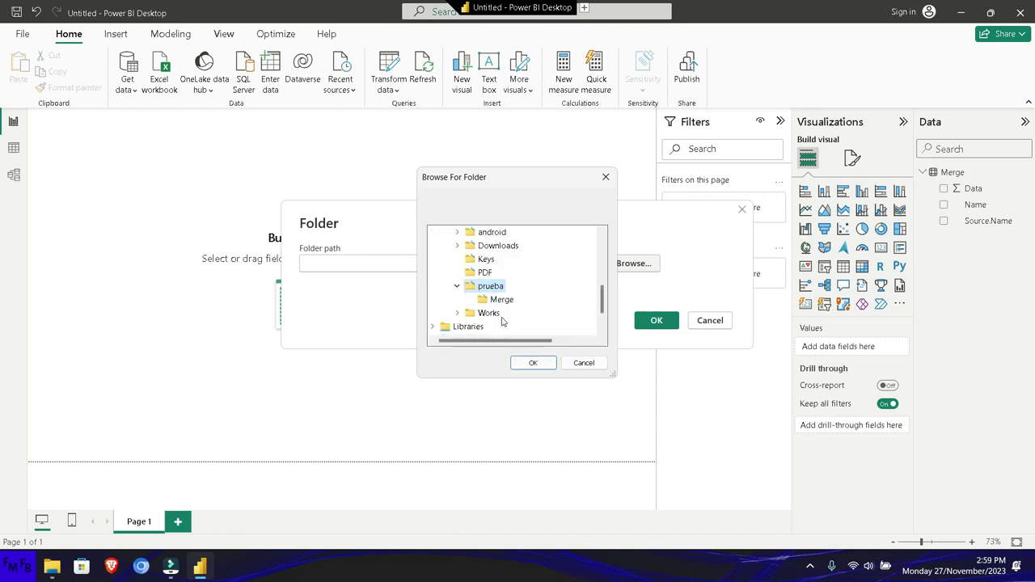
left_click(501, 299)
left_click(533, 362)
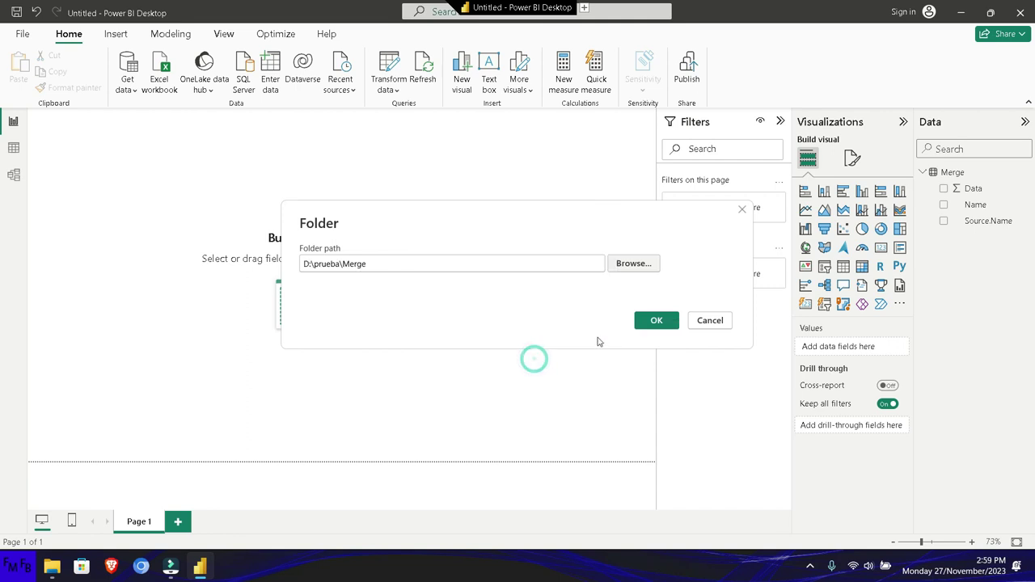
left_click(654, 320)
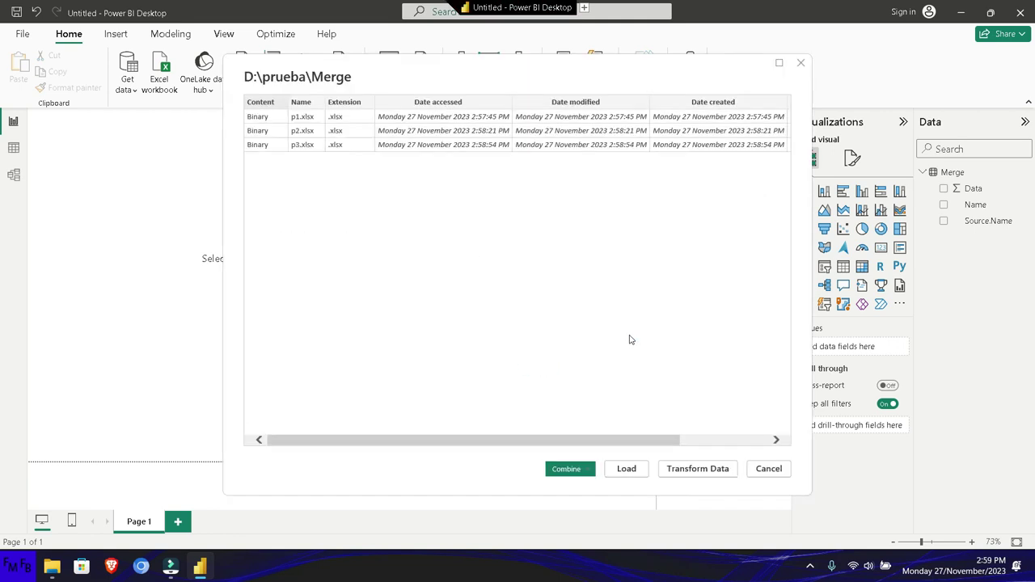
Step: Combine & Transform the three workbooks, using Sheet1 as the object from each file
left_click(599, 471)
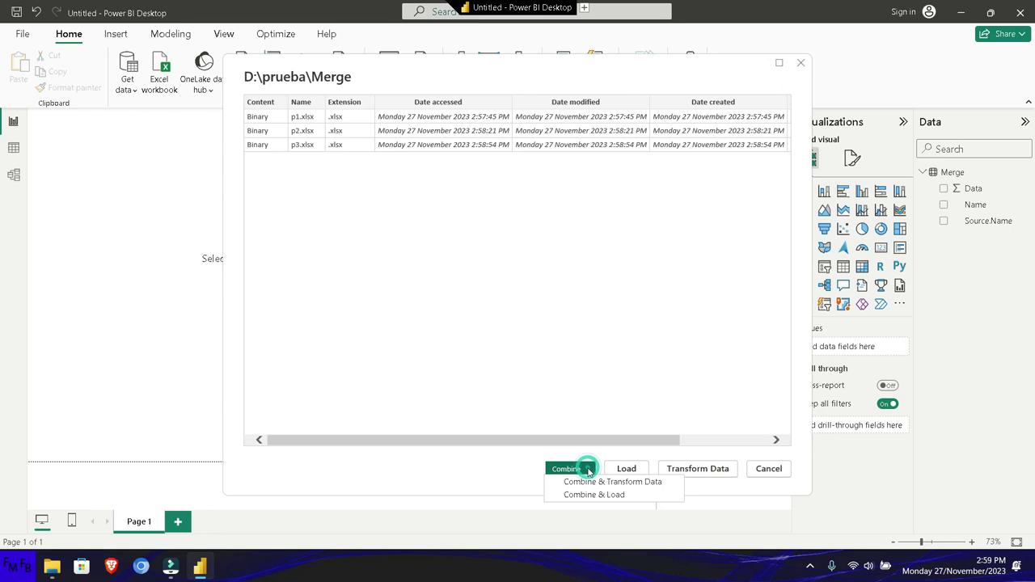
left_click(594, 488)
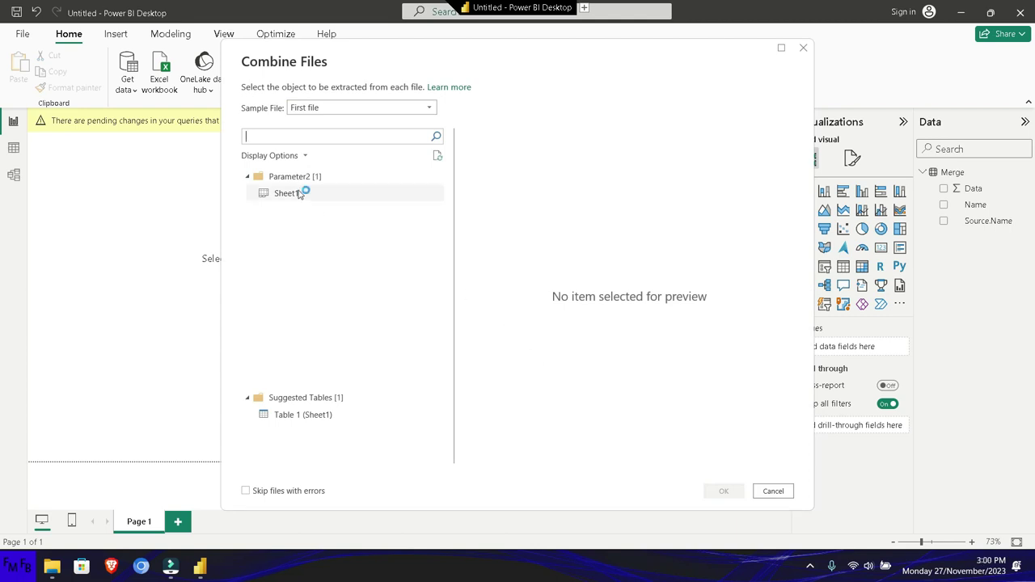
left_click(302, 193)
left_click(707, 491)
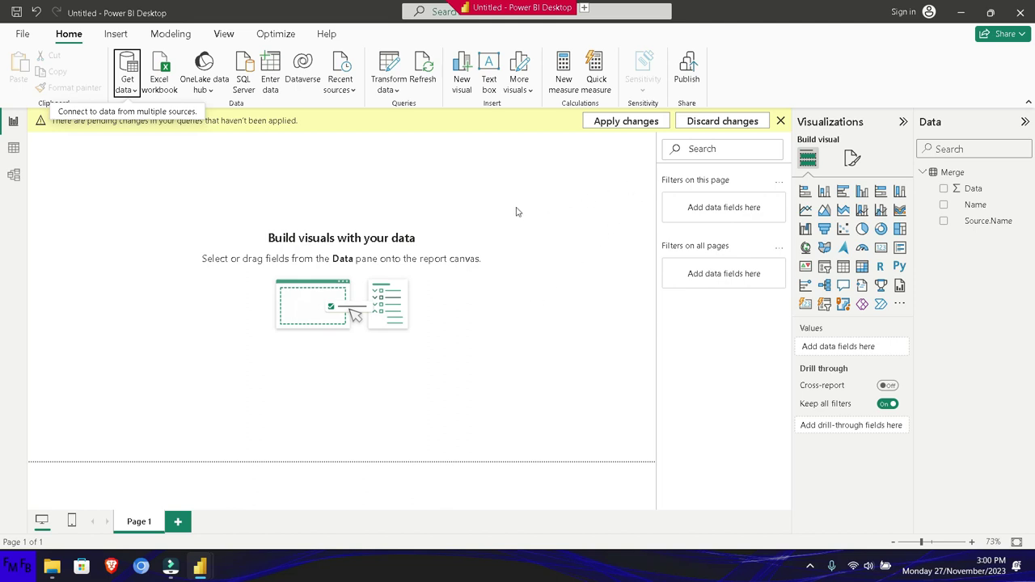
Step: Inspect Transform File (2) and Transform Sample File (2), cancelling a Remove Top Rows prompt
mouse_move(198, 564)
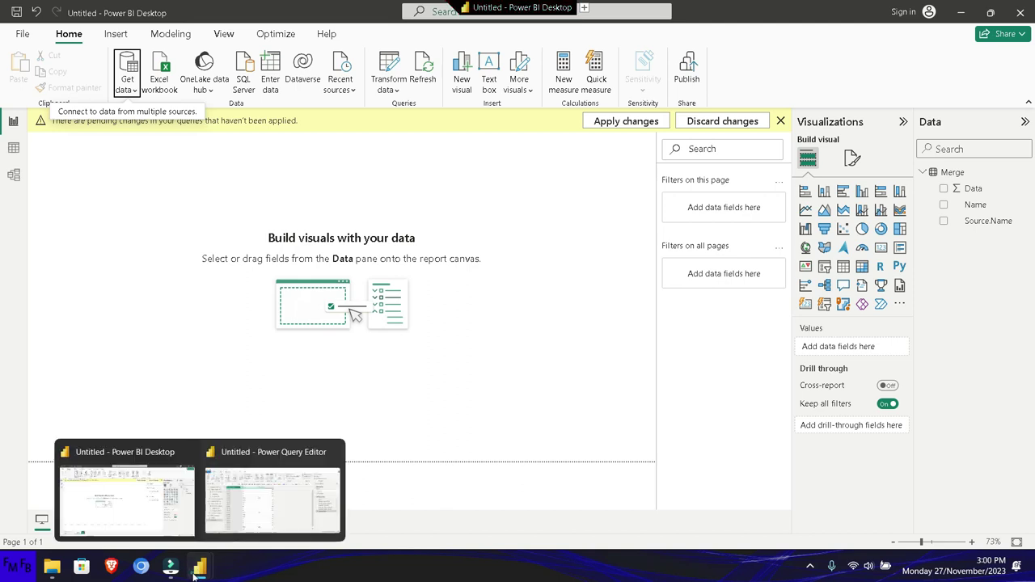
left_click(255, 501)
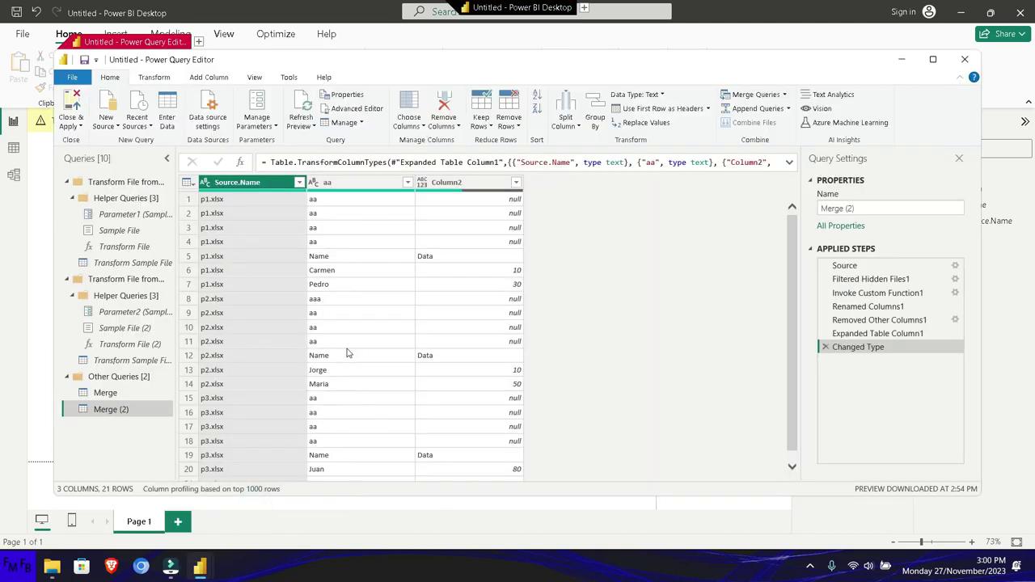
left_click(144, 344)
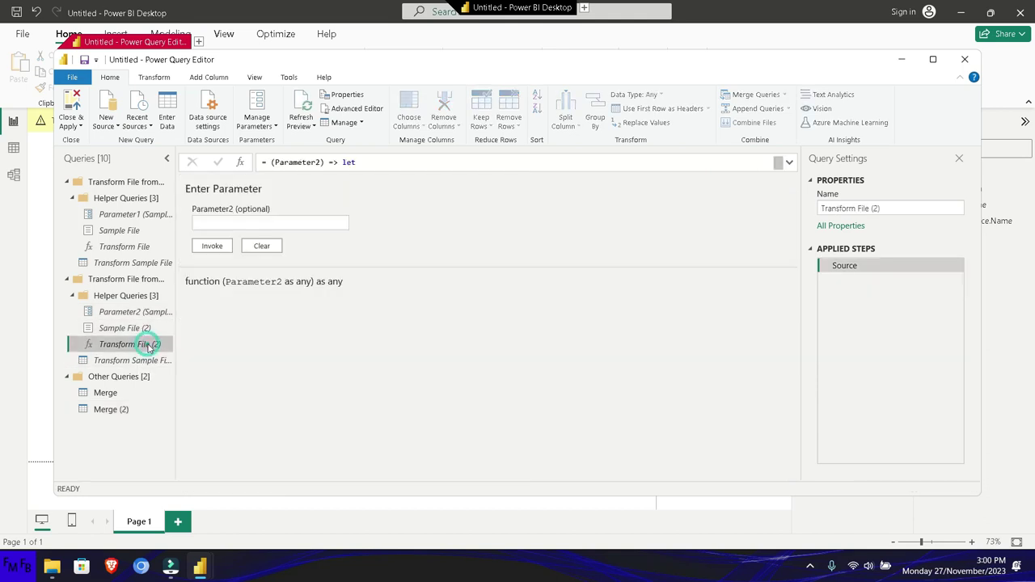
left_click(154, 360)
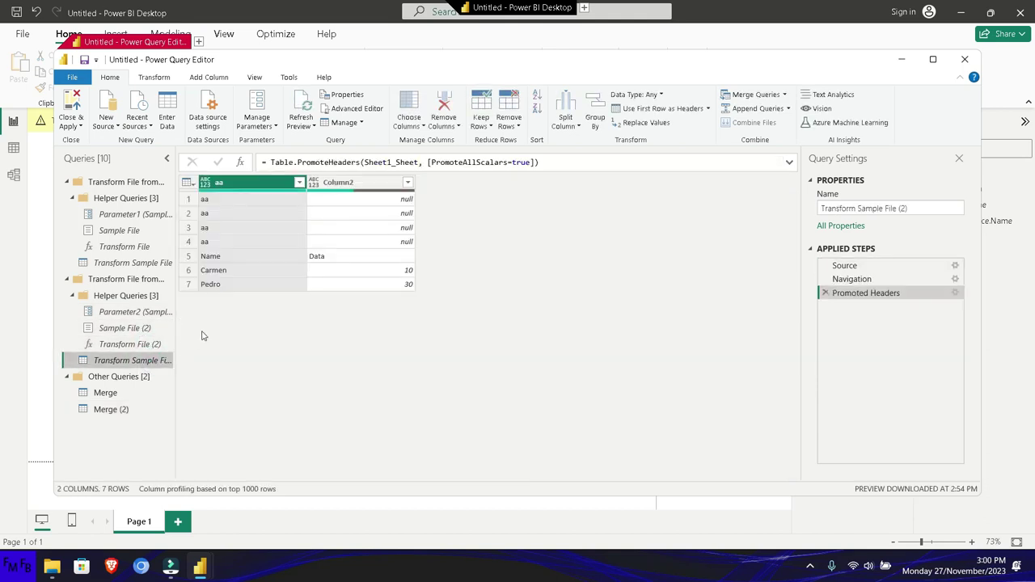
left_click(516, 129)
left_click(524, 139)
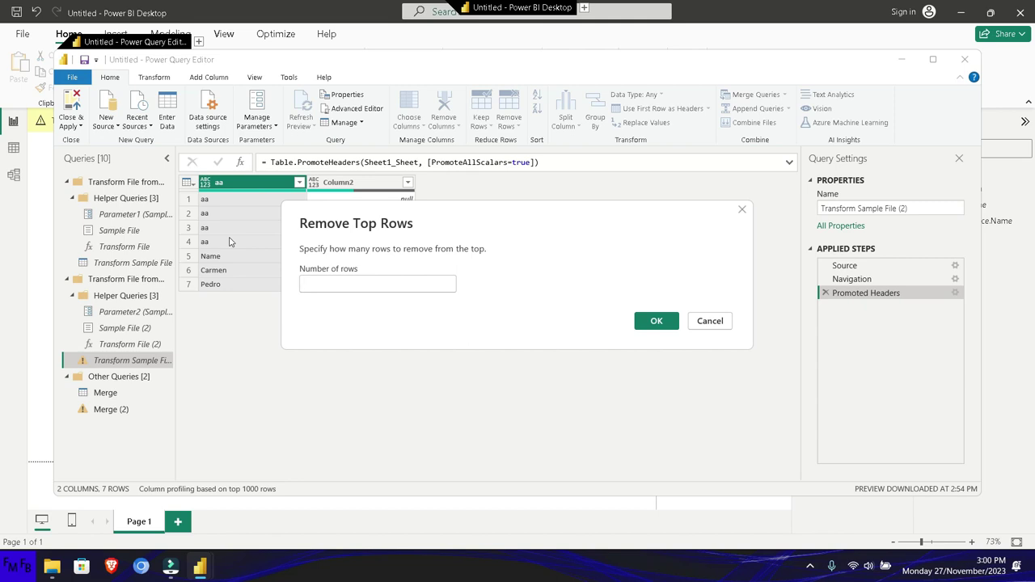
key("Escape")
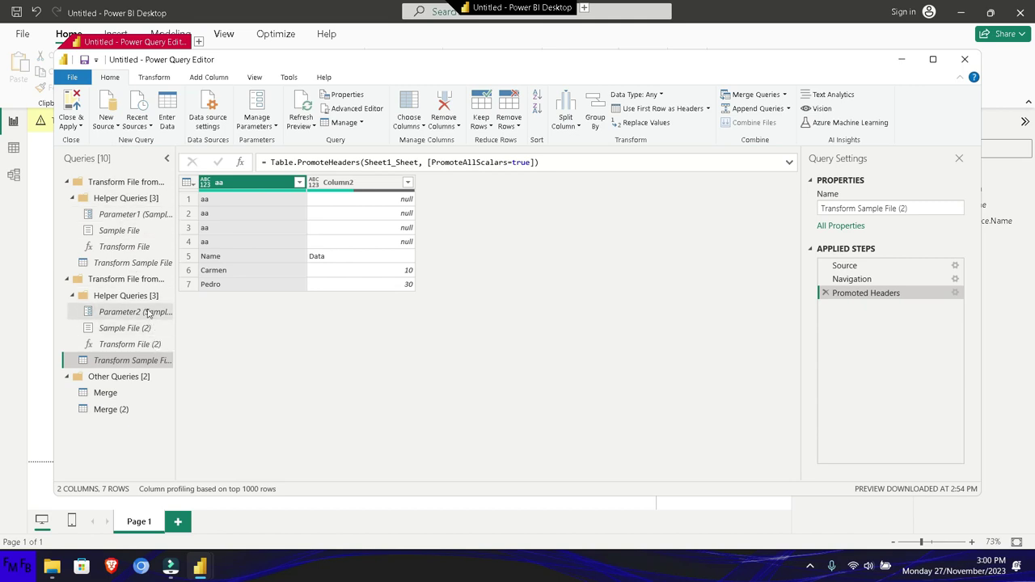
Step: Review Sample File, Transform File and Transform Sample File, then Close & Apply
left_click(136, 231)
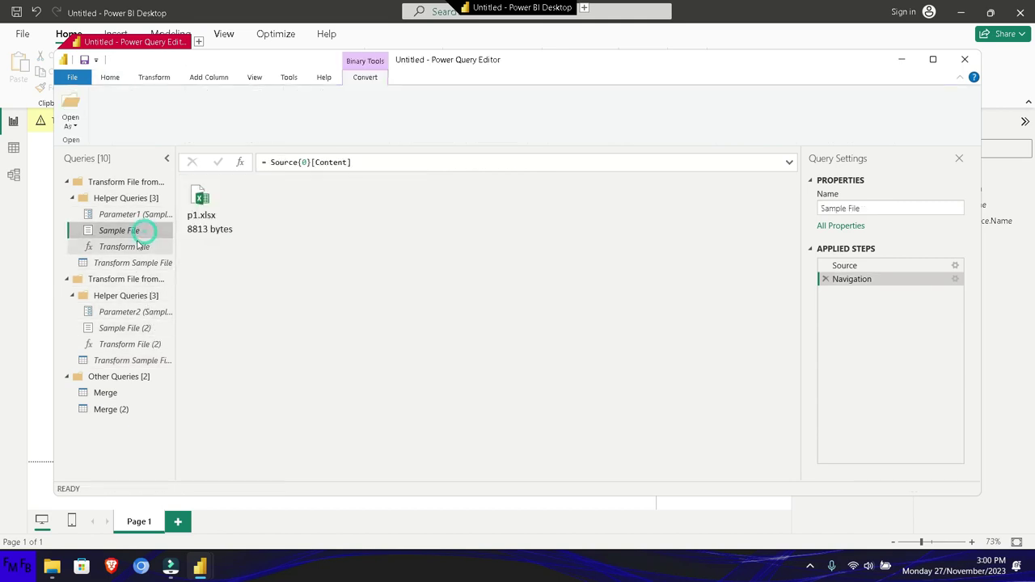
left_click(133, 251)
left_click(132, 264)
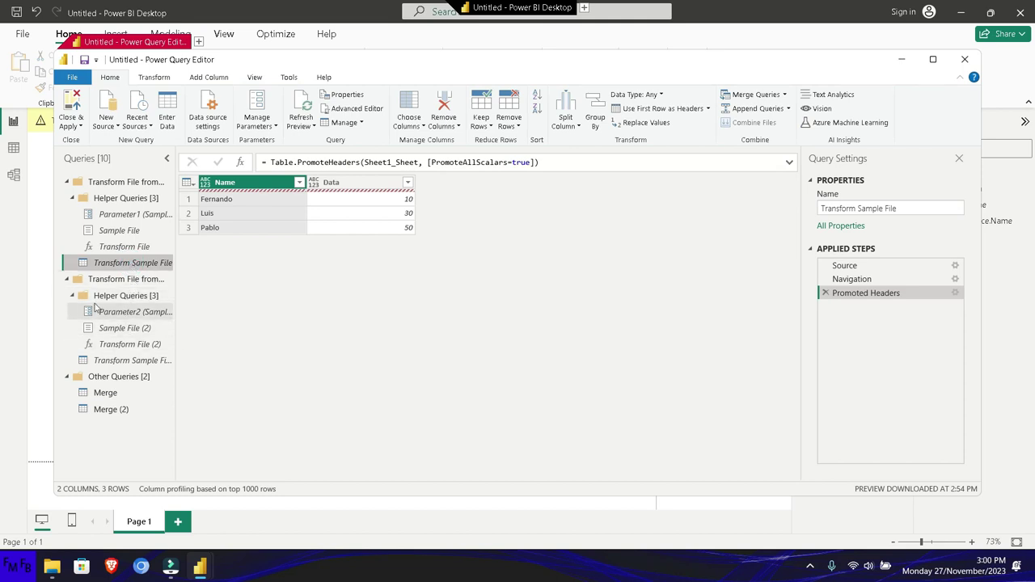
left_click(78, 124)
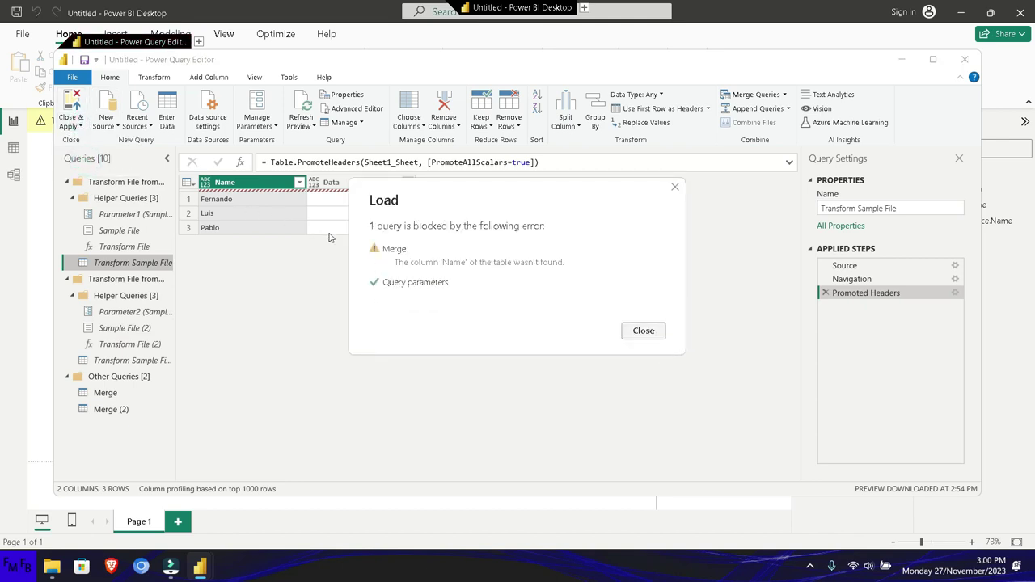
Step: Close the Merge load error, cancel closing Power Query Editor, and bring up the Merge folder
left_click(675, 188)
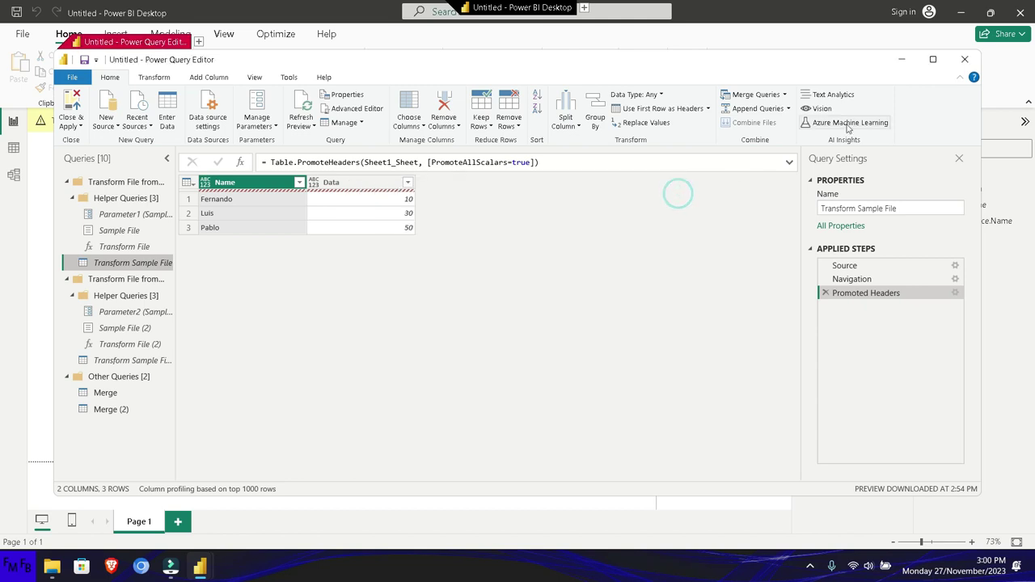
left_click(978, 59)
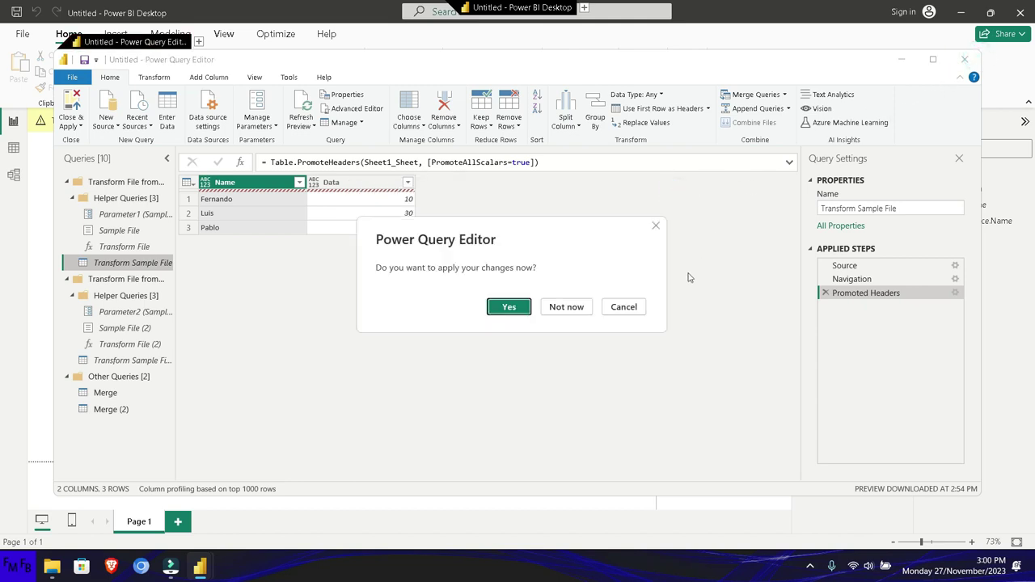
left_click(615, 308)
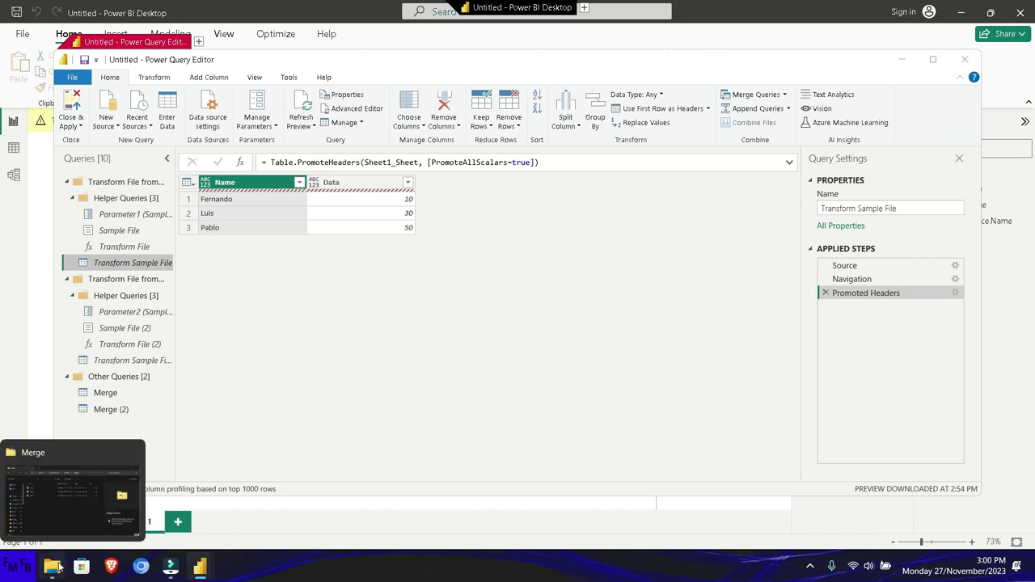
left_click(51, 565)
double_click(352, 145)
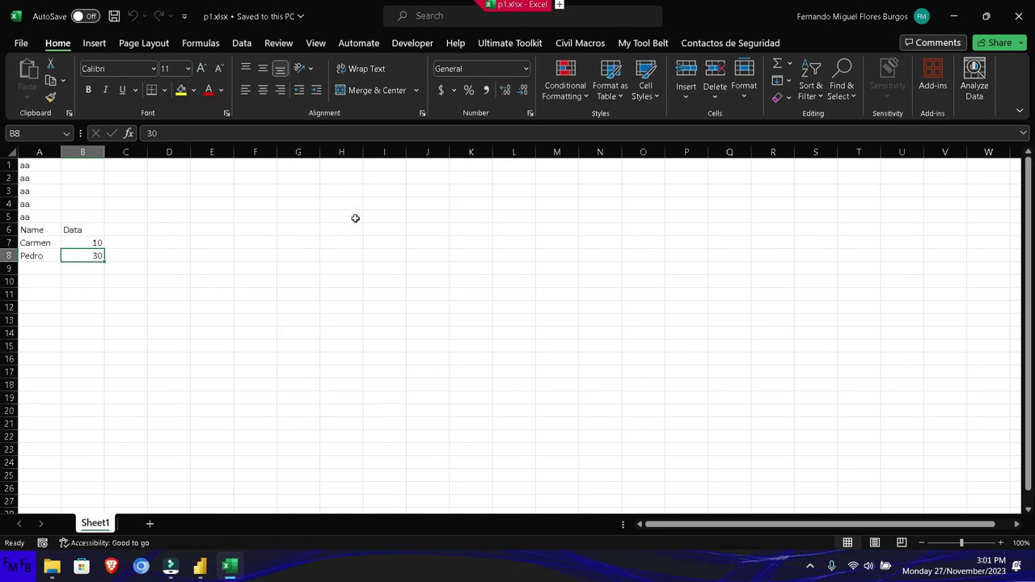
left_click(1017, 15)
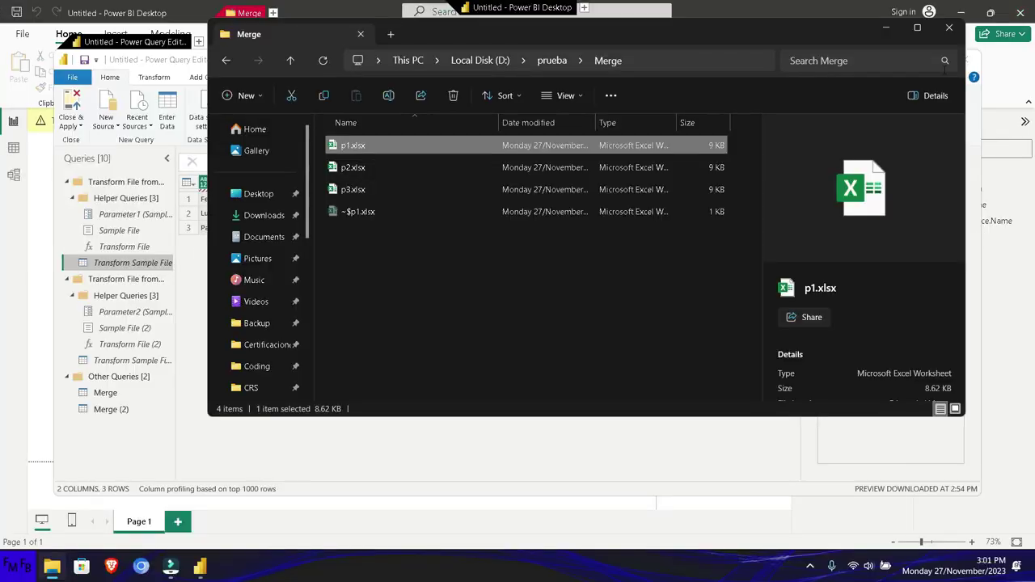
double_click(393, 166)
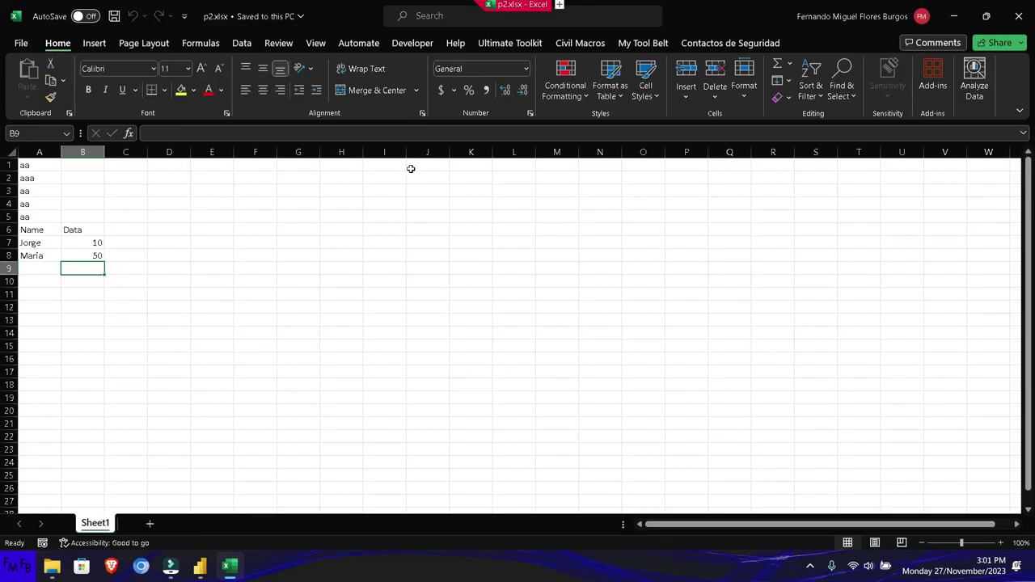
left_click(1017, 15)
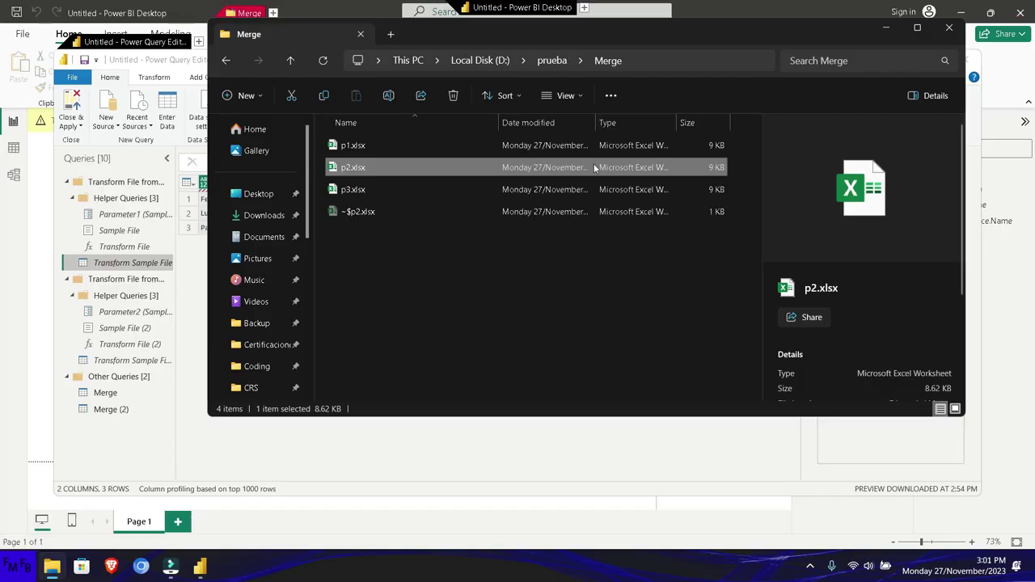
double_click(358, 191)
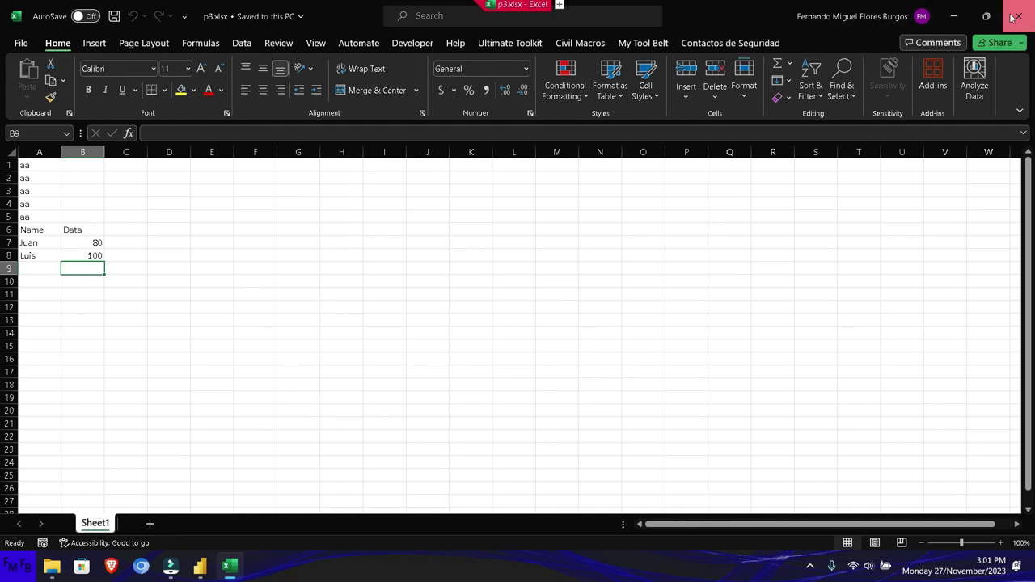
left_click(1014, 16)
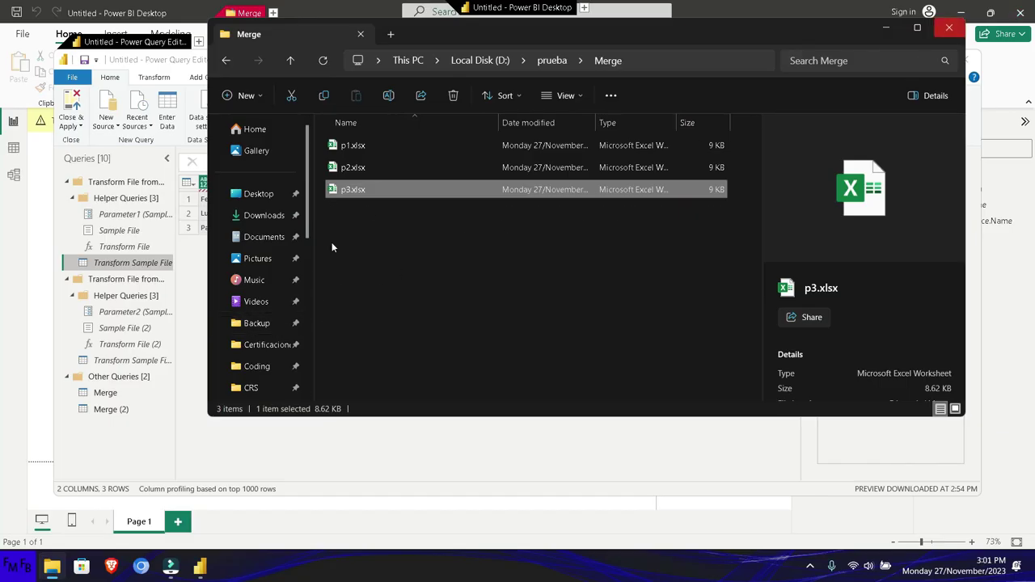
left_click(138, 201)
Step: Attempt to delete the Helper Queries group and dismiss the cannot-delete message
right_click(138, 202)
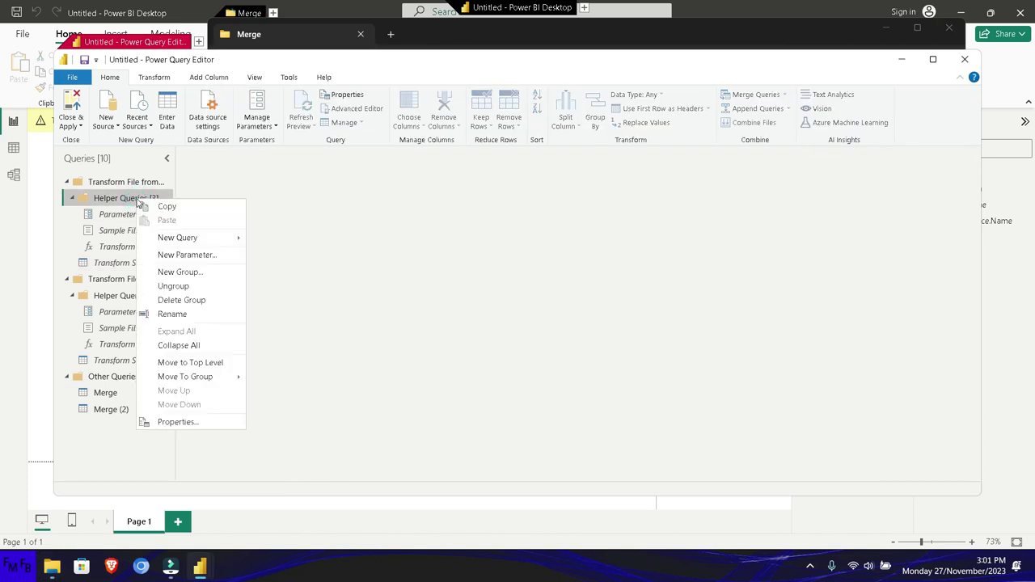
left_click(183, 300)
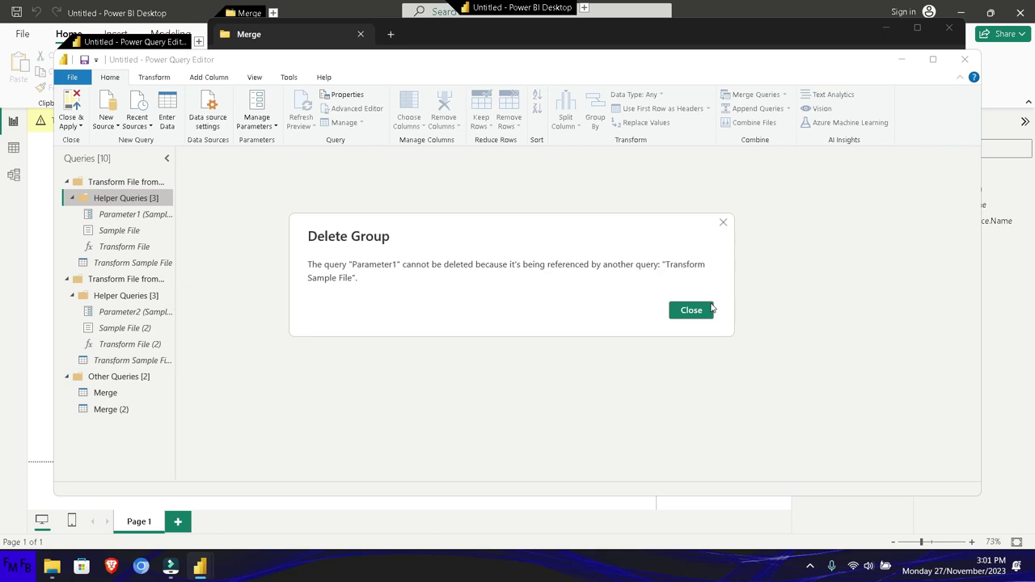
left_click(693, 309)
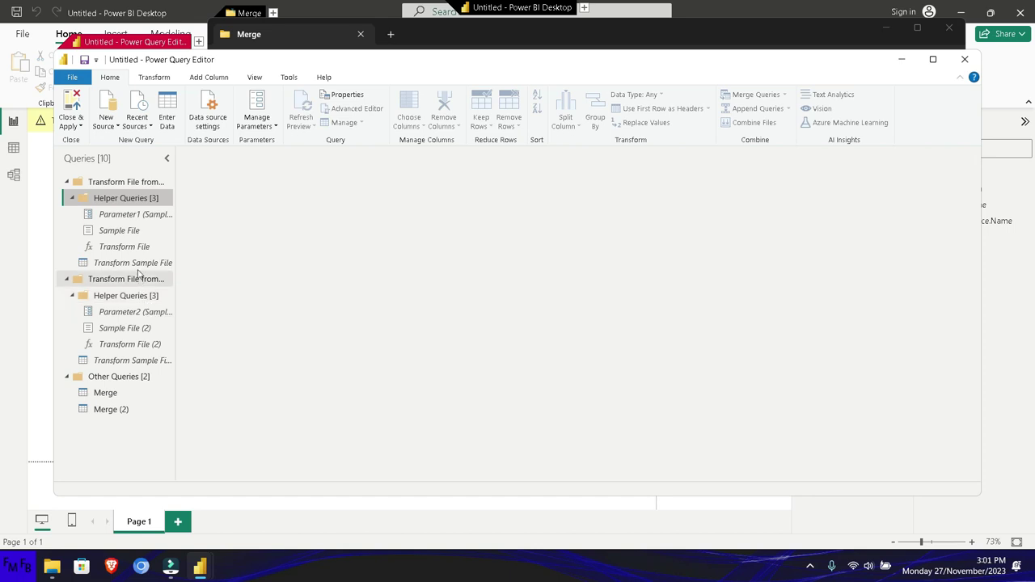
Step: Delete the Merge query and view the remaining Merge (2) rows
left_click(122, 393)
right_click(122, 395)
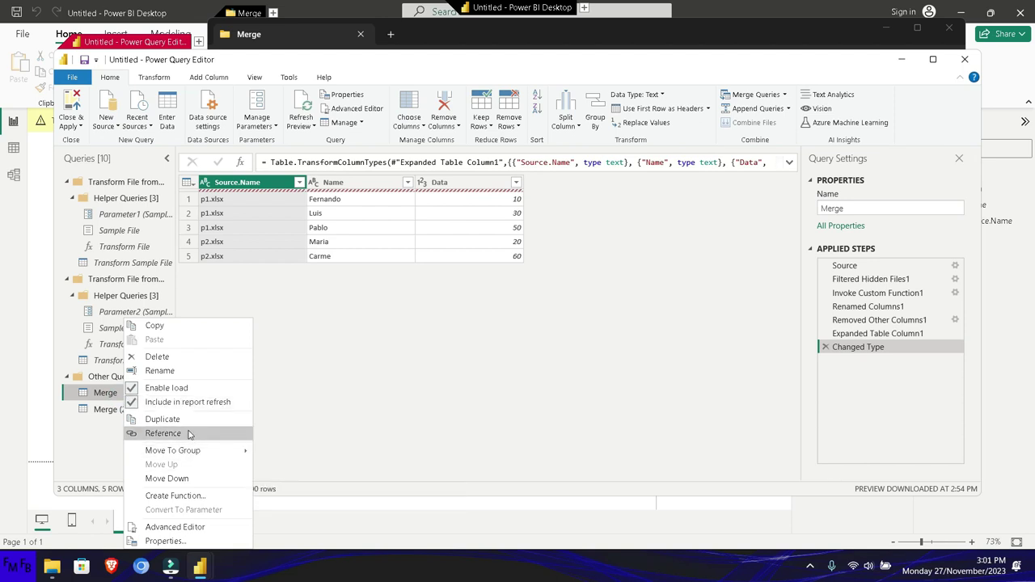
left_click(161, 357)
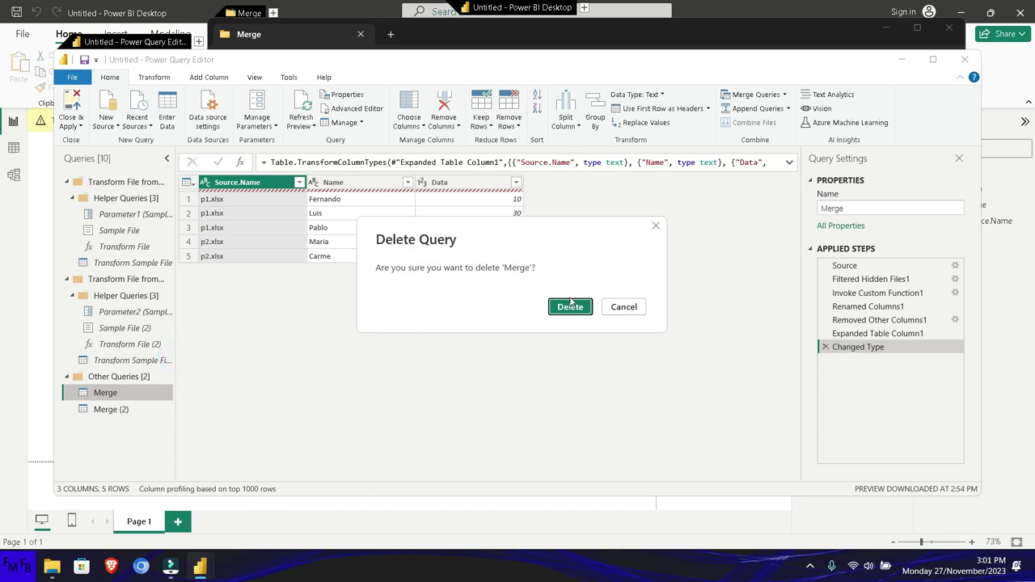
left_click(570, 303)
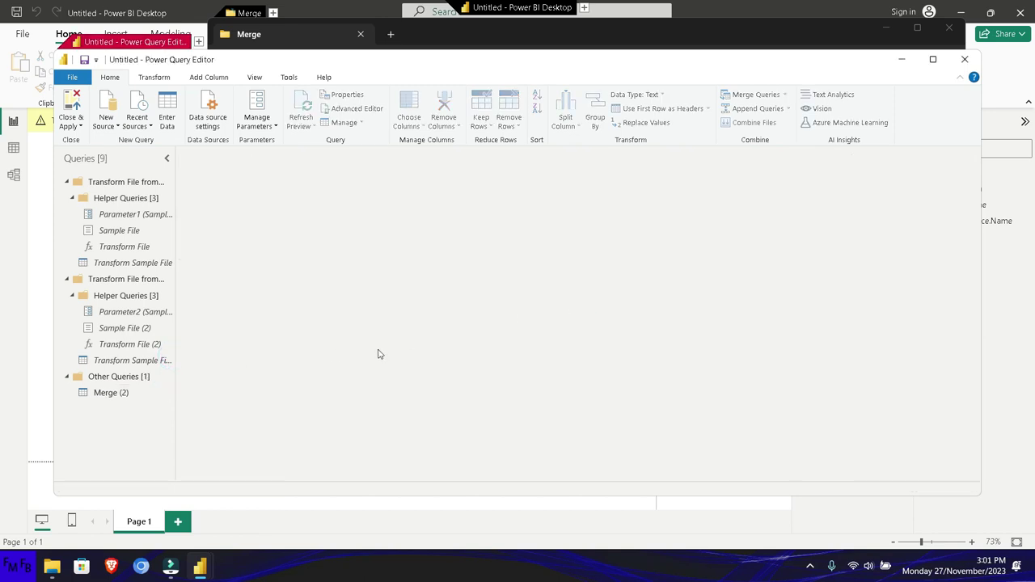
left_click(111, 392)
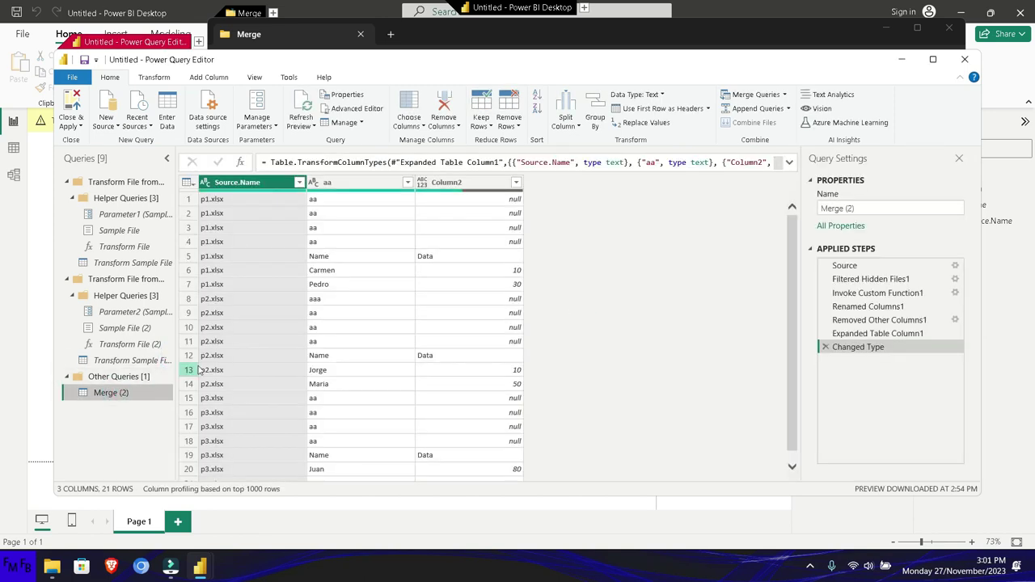
Step: In Transform Sample File (2), remove the top 4 rows, promote the first row to headers, and Close & Apply
left_click(139, 344)
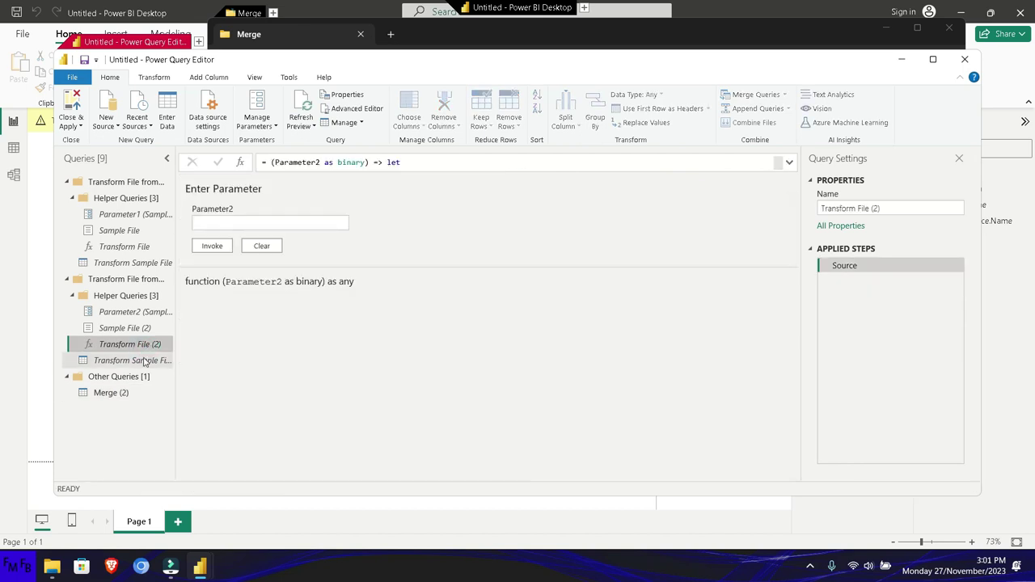
left_click(146, 362)
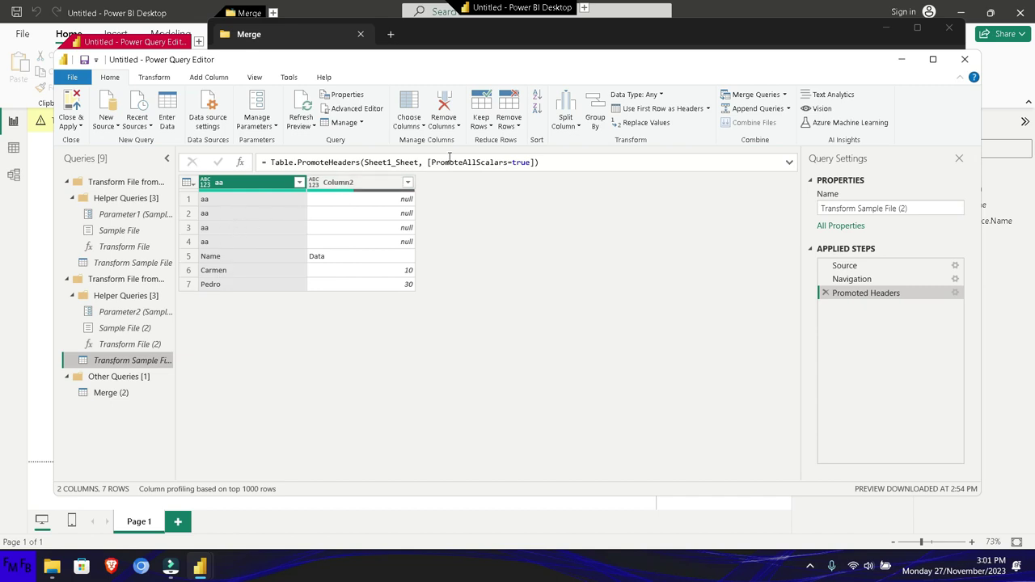
left_click(509, 123)
left_click(527, 138)
type("4")
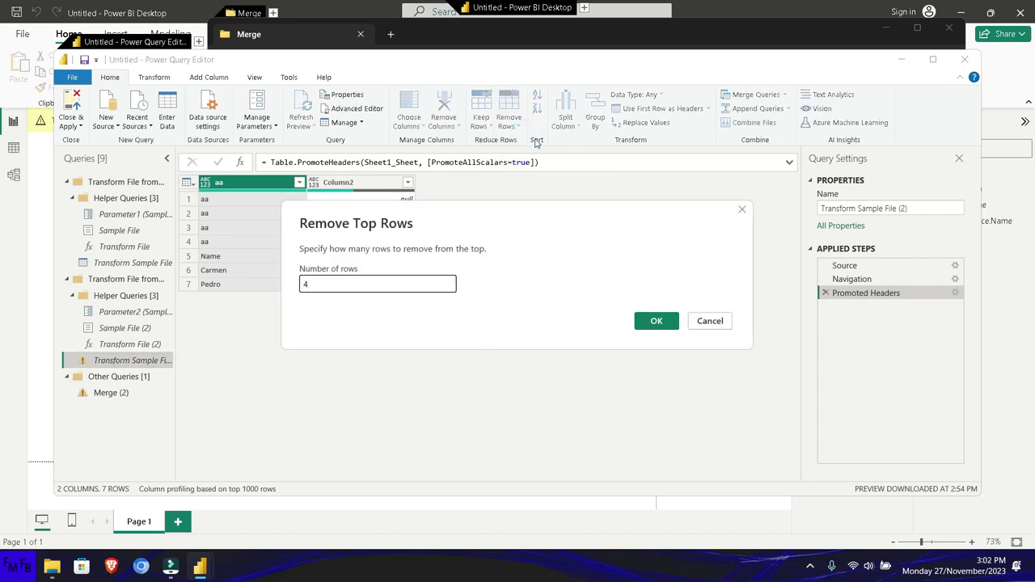
left_click(656, 321)
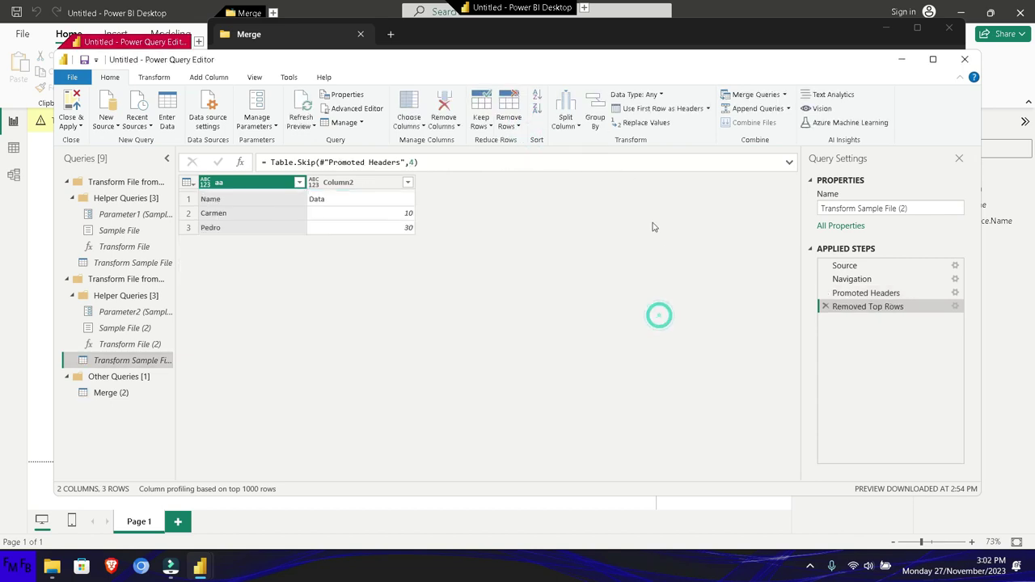
left_click(679, 109)
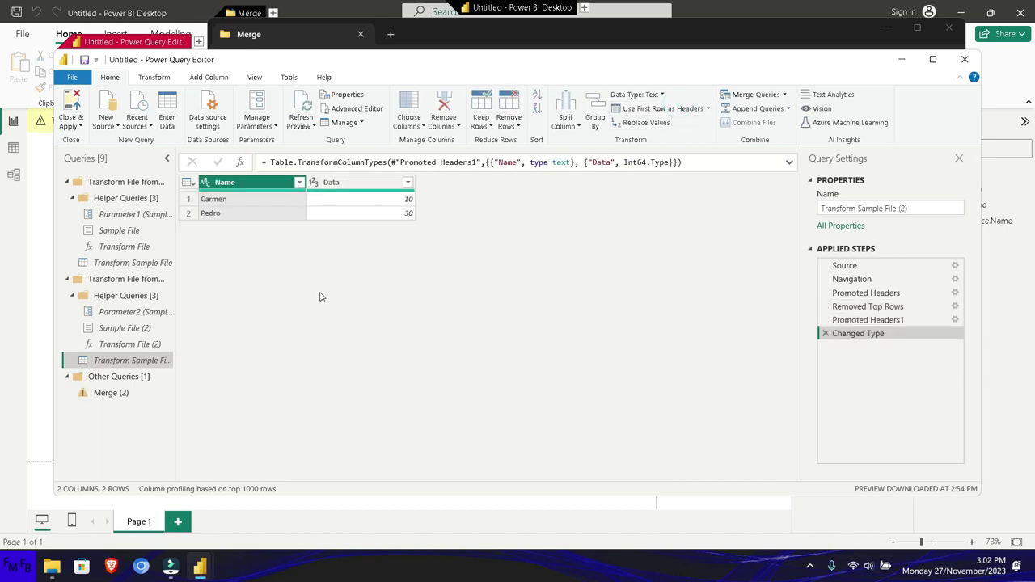
left_click(71, 126)
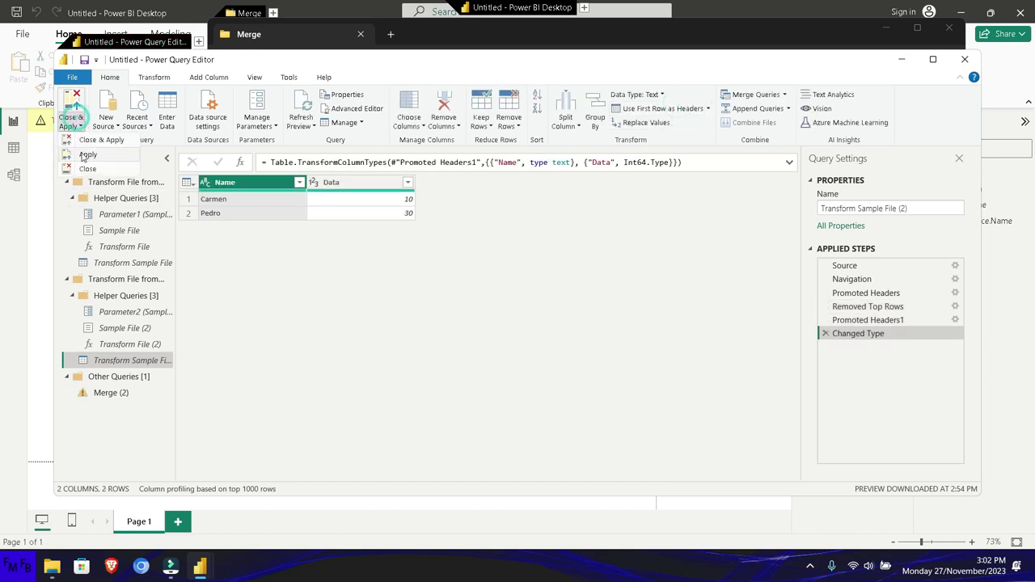
left_click(86, 142)
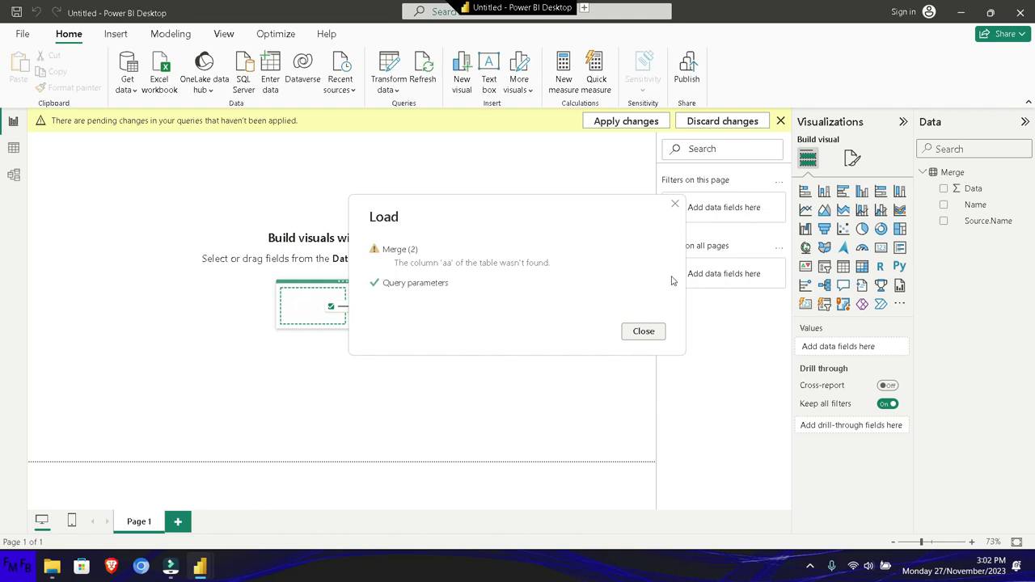
Step: Dismiss the load error, add a Name table visual, retry Apply changes, then delete the visual
left_click(644, 331)
left_click_drag(971, 207, 319, 263)
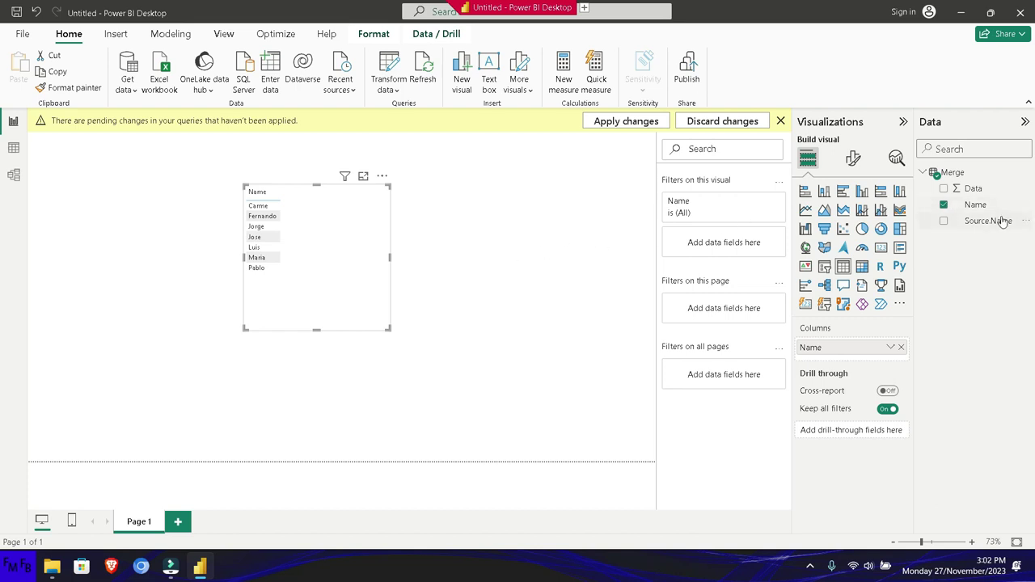
left_click(646, 122)
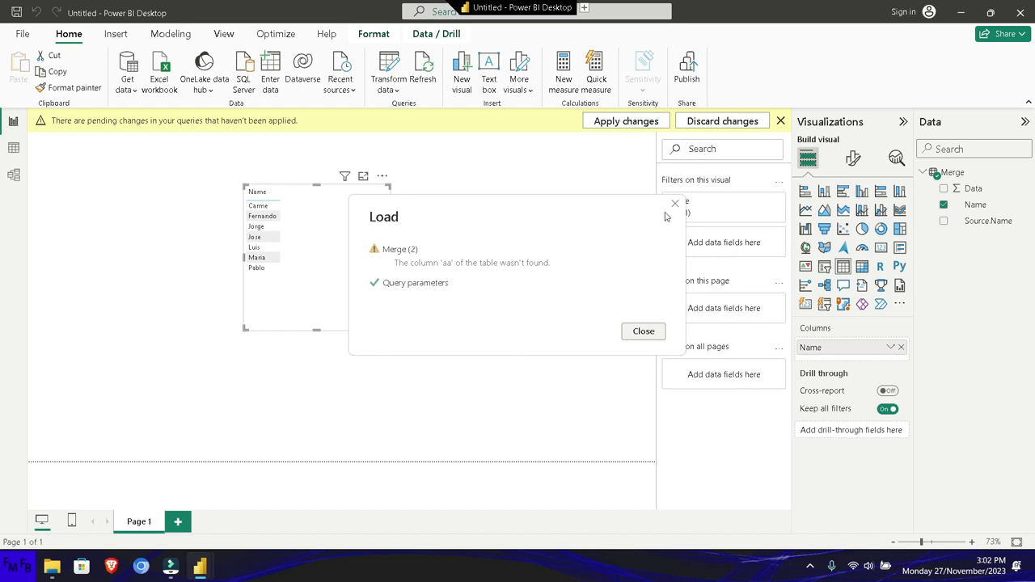
left_click(674, 203)
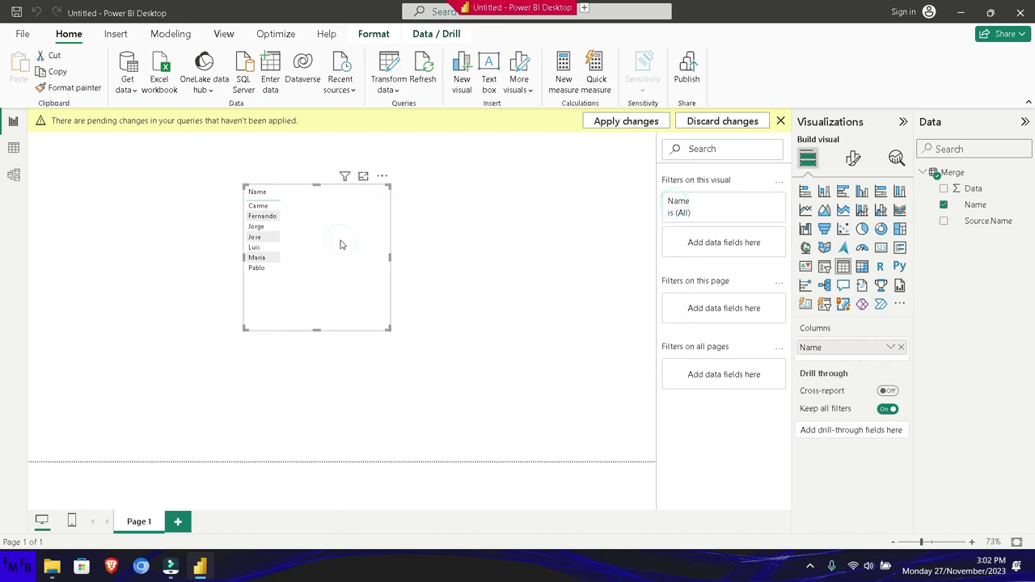
key("Delete")
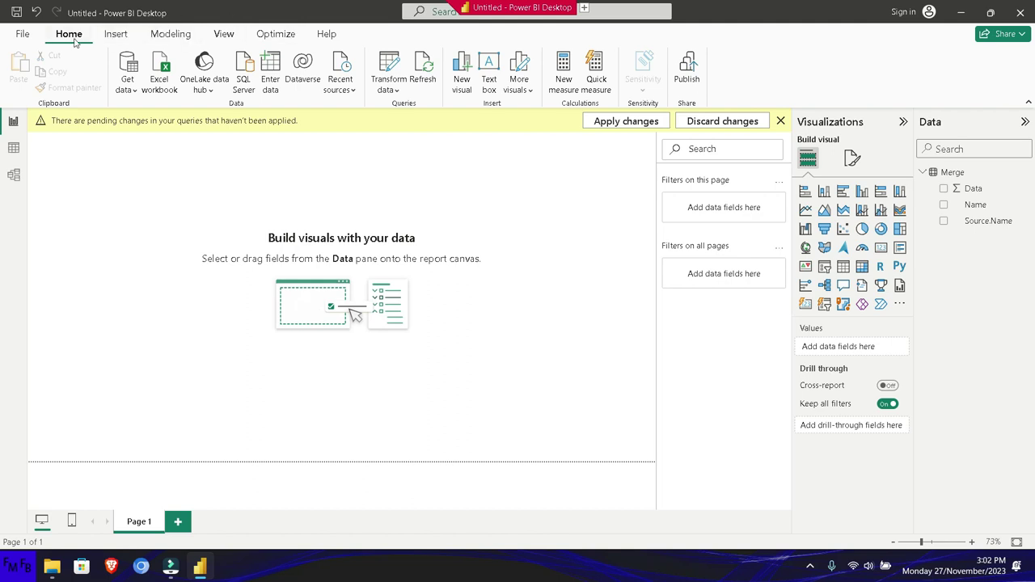
Step: Close the old report without saving and dismiss the email sign-up and welcome screens
left_click(23, 36)
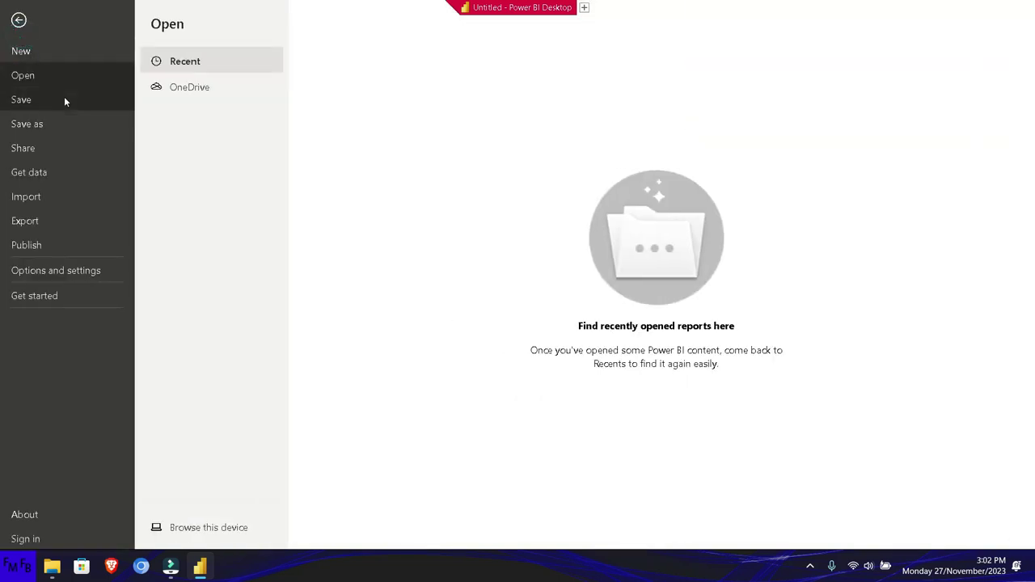
key("Escape")
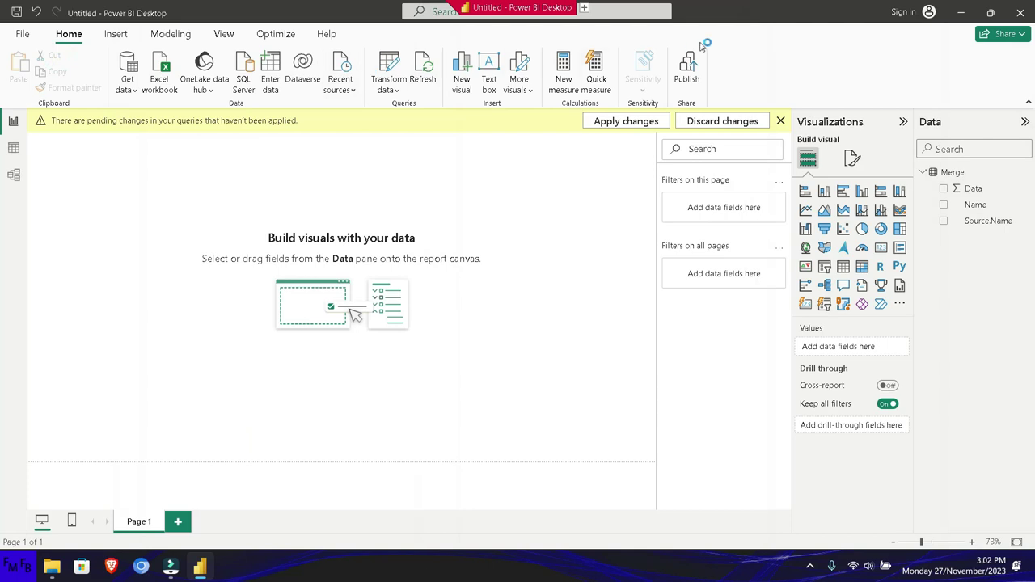
left_click(1020, 13)
left_click(562, 307)
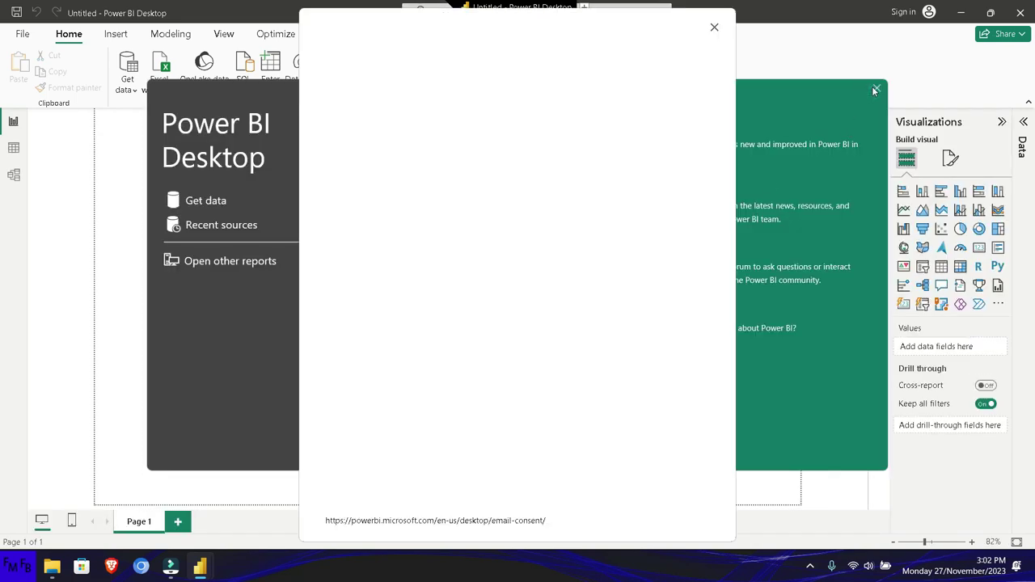
left_click(873, 88)
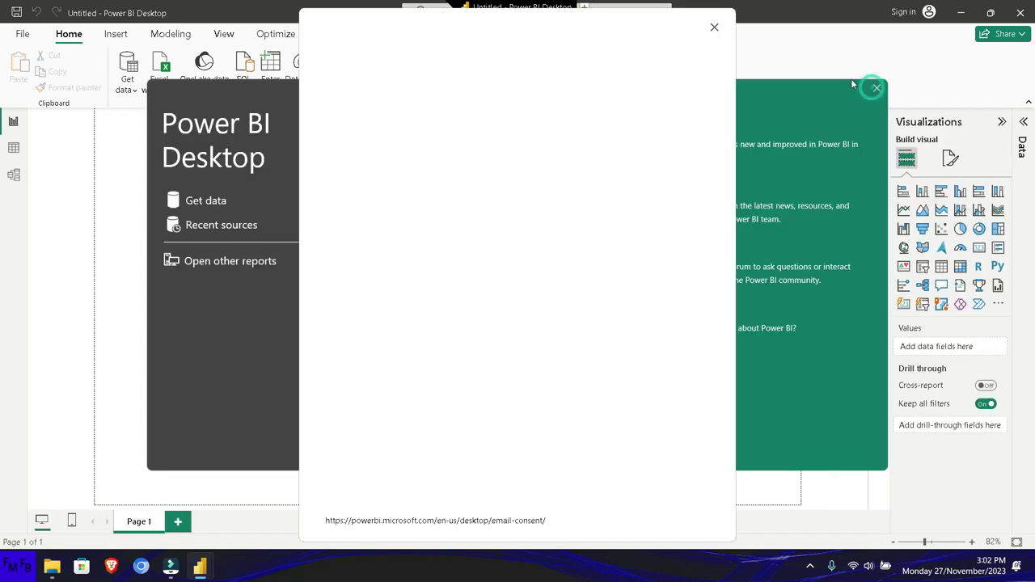
left_click(713, 26)
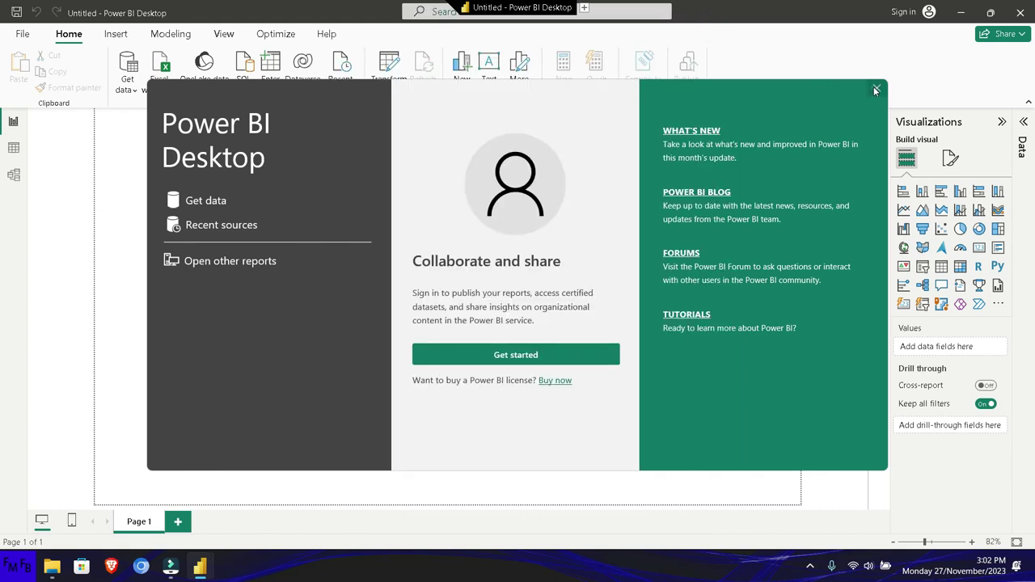
left_click(875, 87)
Step: Connect to the D:\prueba\Merge folder as a Folder data source
left_click(133, 87)
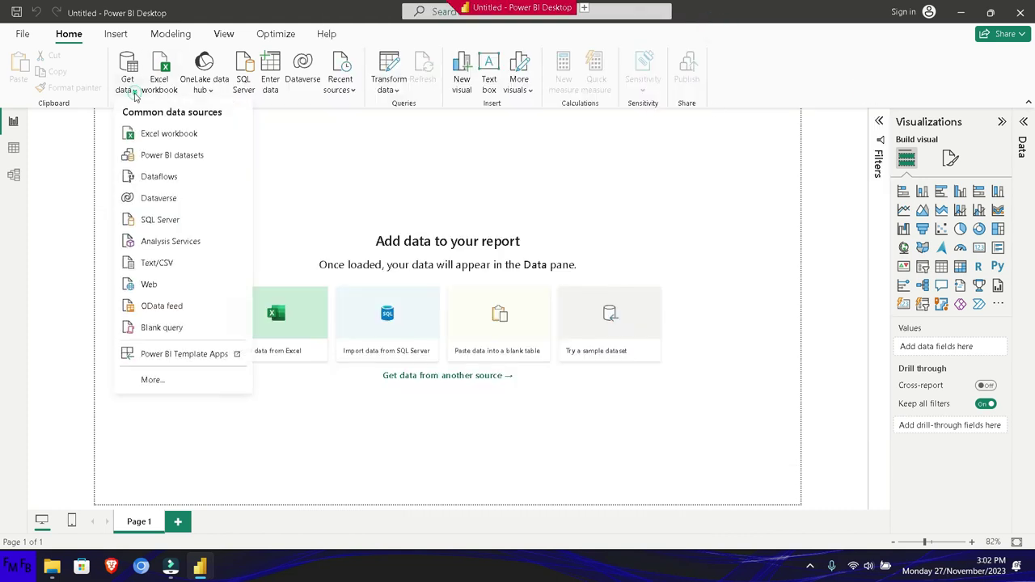
left_click(150, 379)
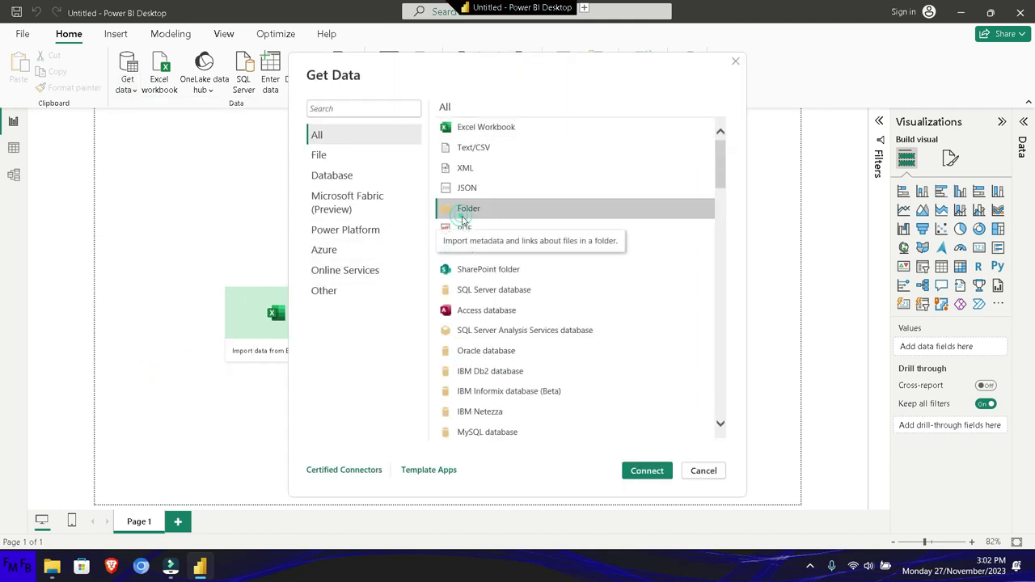
left_click(648, 469)
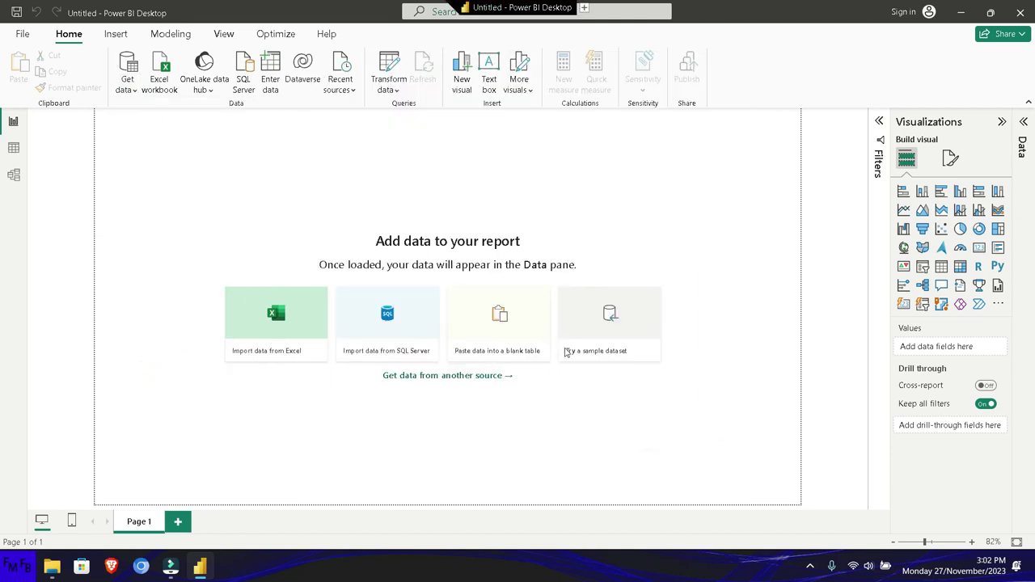
left_click(633, 264)
scroll(522, 299, "down", 2)
scroll(522, 300, "down", 2)
left_click(477, 273)
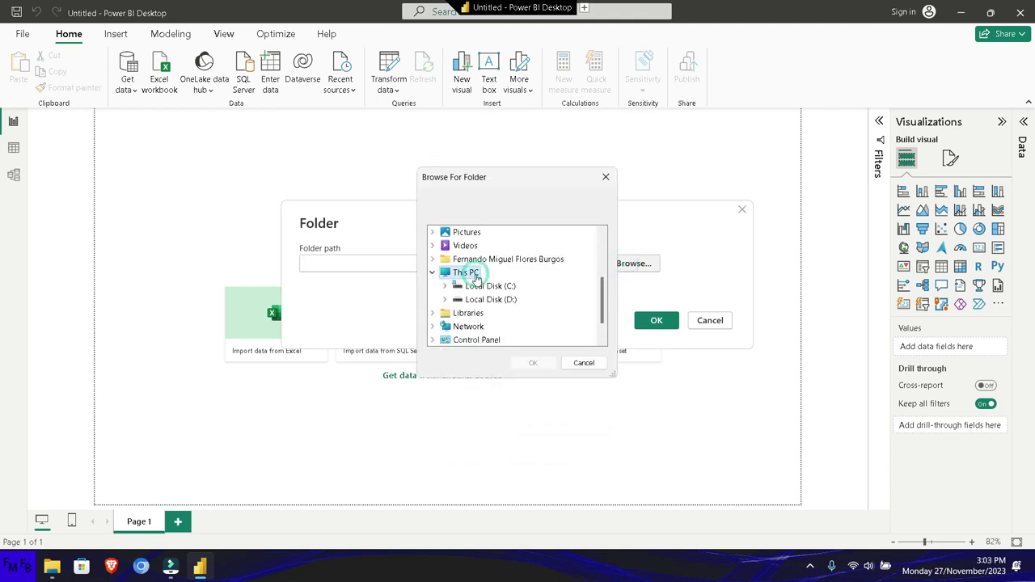
left_click(485, 300)
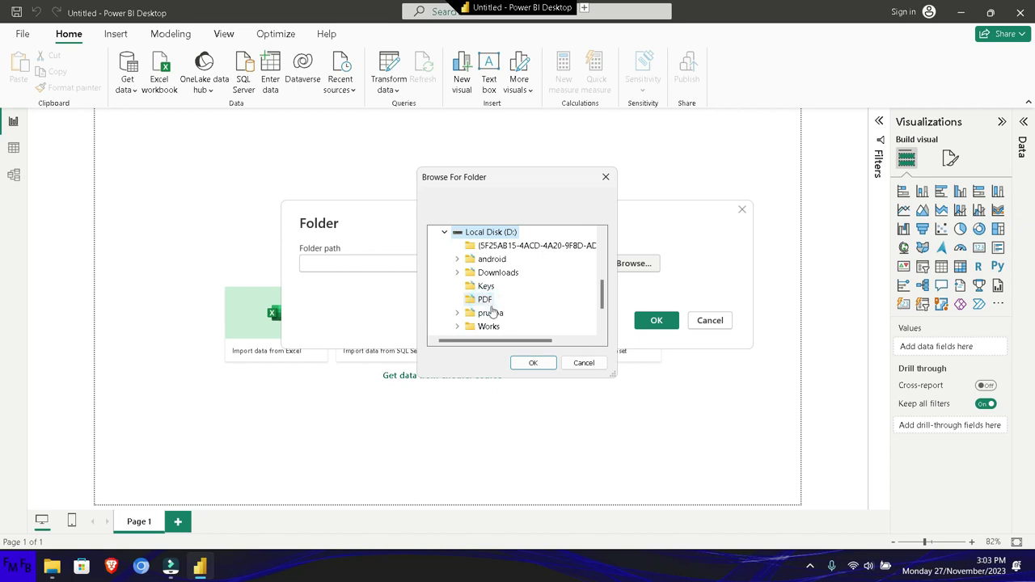
left_click(486, 322)
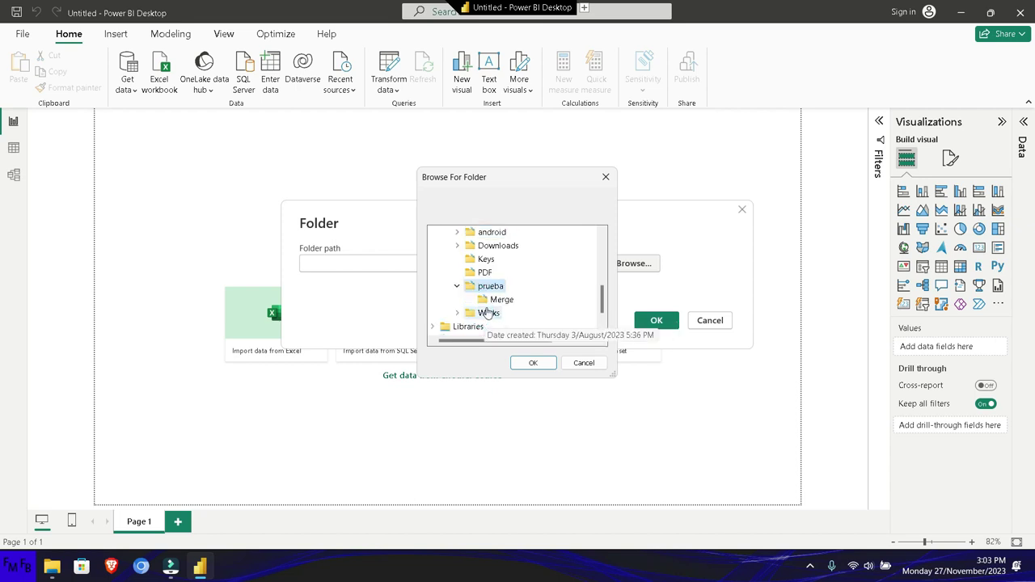
left_click(497, 300)
left_click(529, 362)
left_click(654, 320)
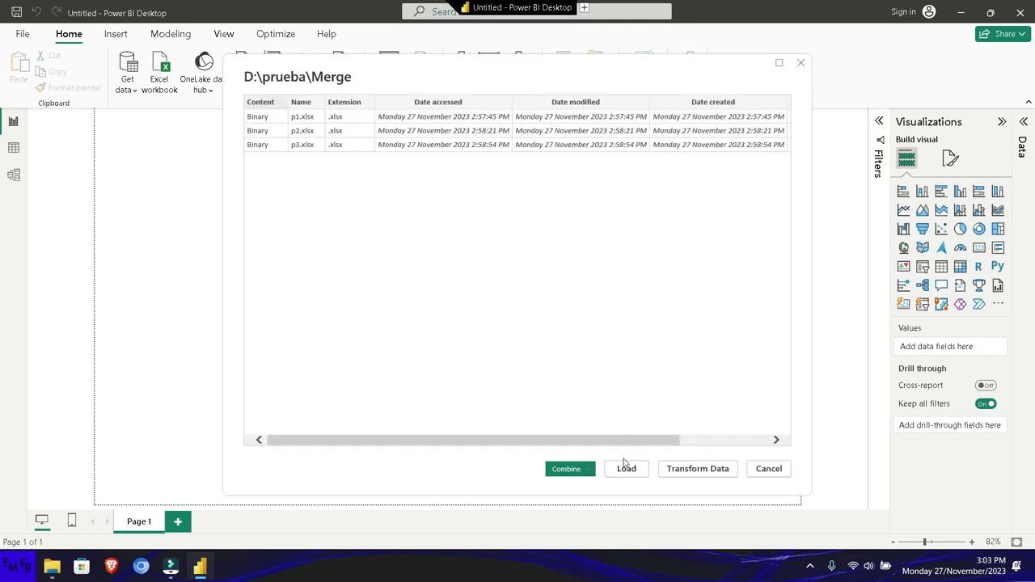
Step: Combine and transform the folder's files using Sheet1 as the sample sheet
left_click(591, 468)
left_click(594, 480)
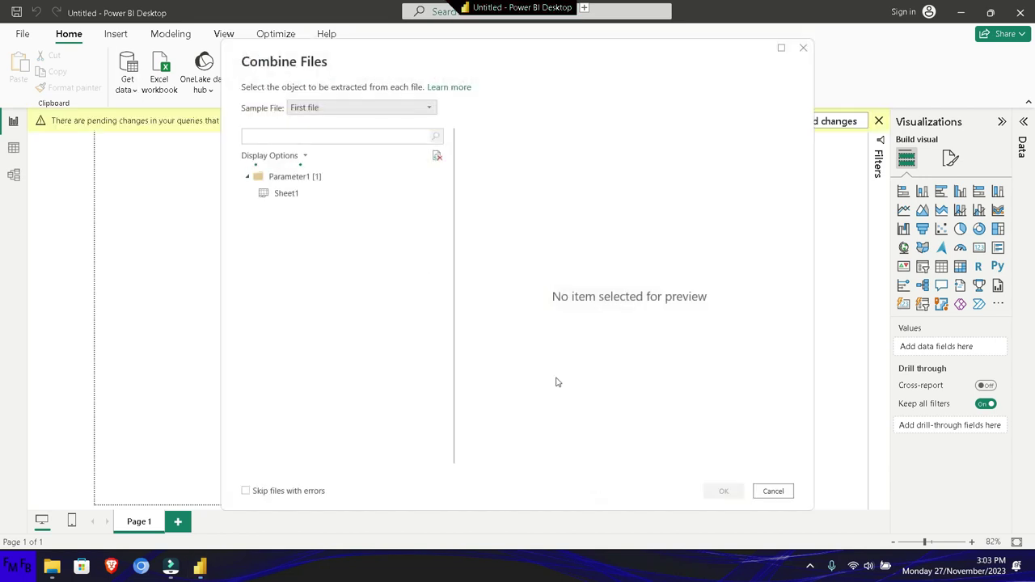
left_click(300, 192)
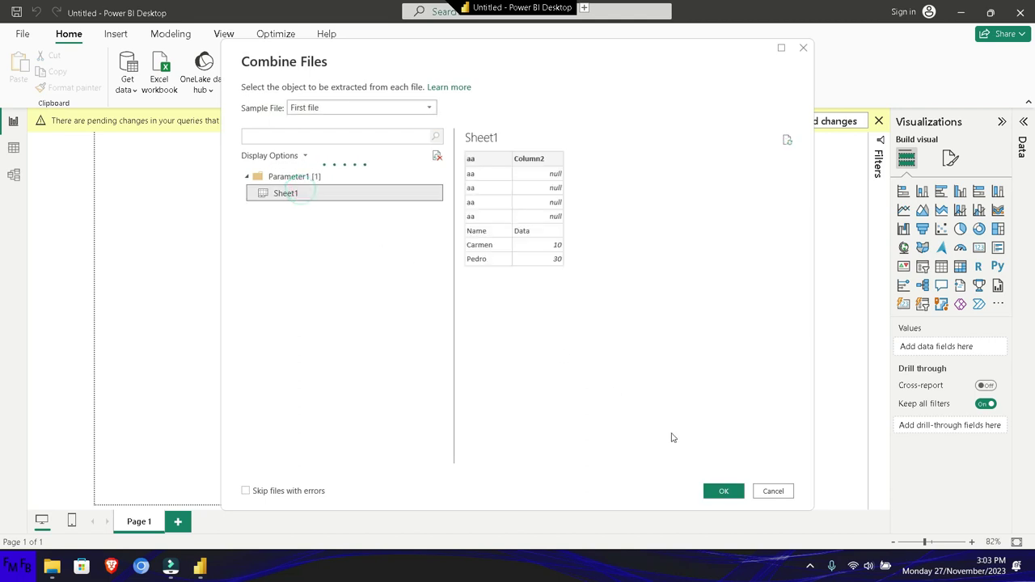
left_click(731, 491)
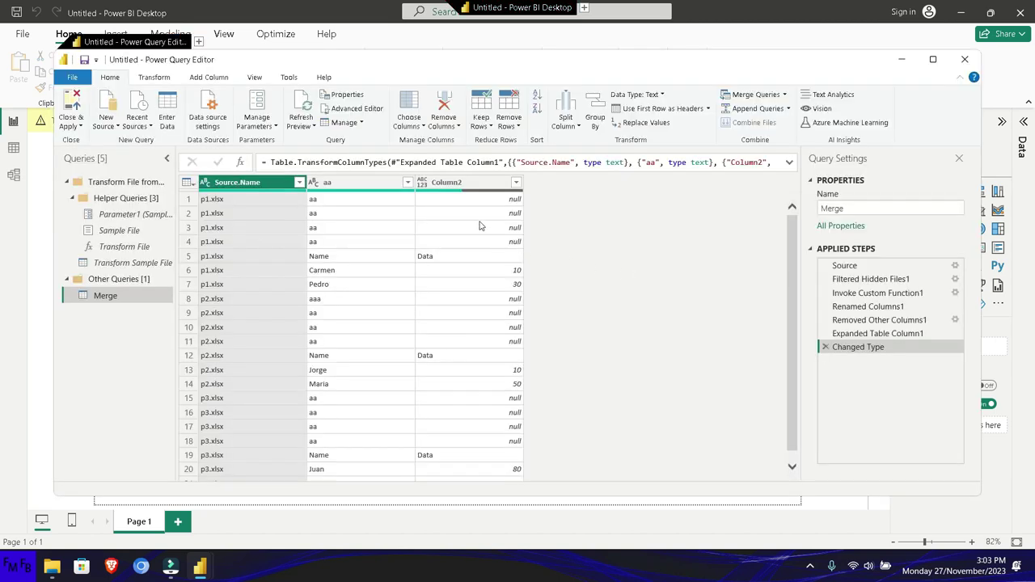
Step: In Transform Sample File, remove the aa column, then delete that Removed Columns step
left_click(129, 263)
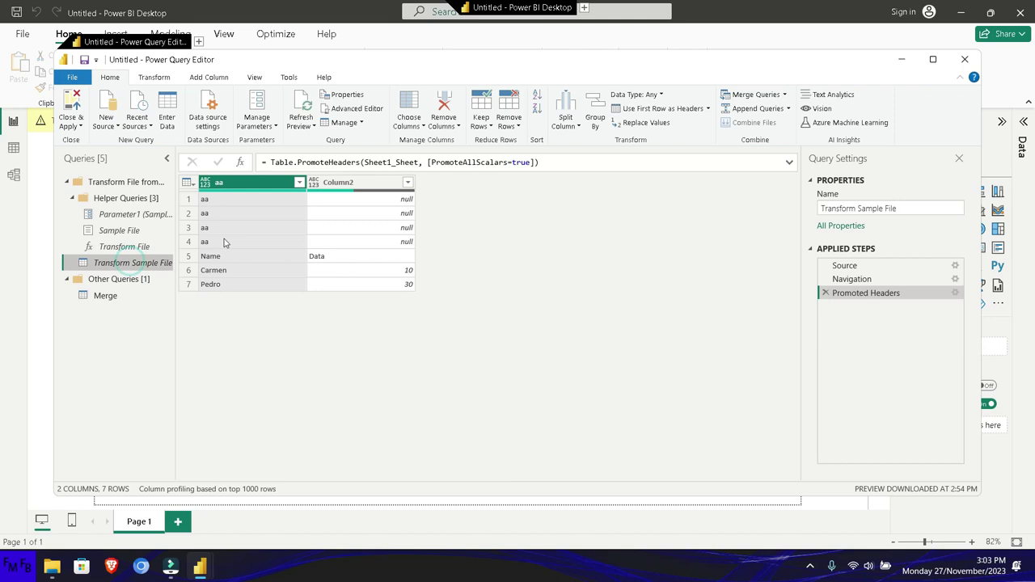
left_click(450, 123)
left_click(466, 141)
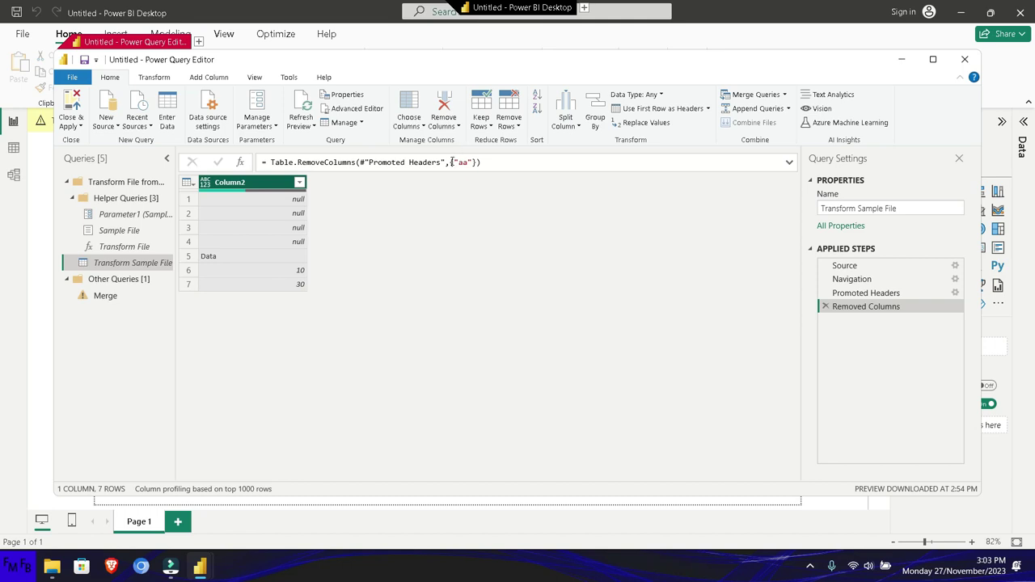
left_click(450, 125)
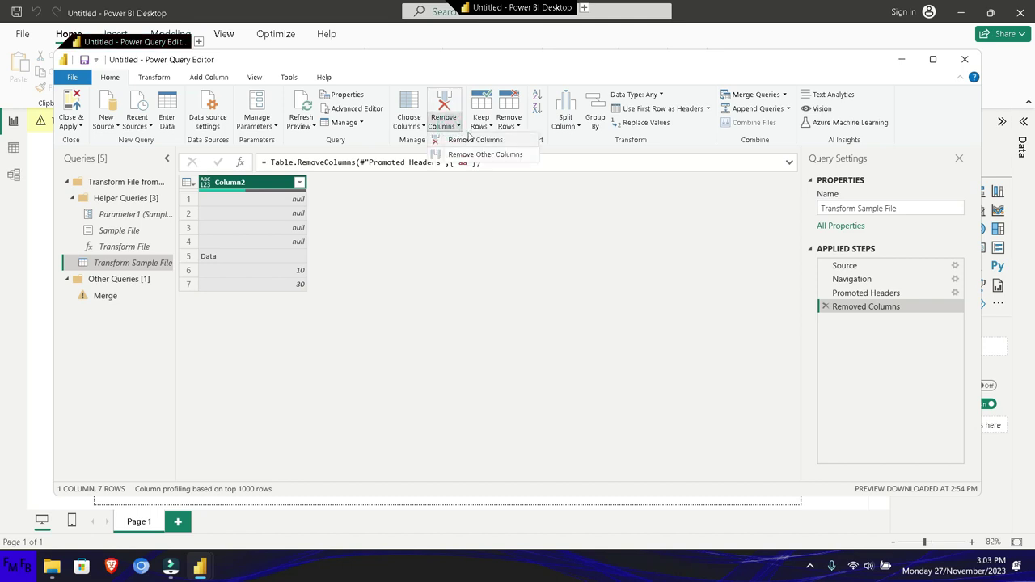
left_click(509, 125)
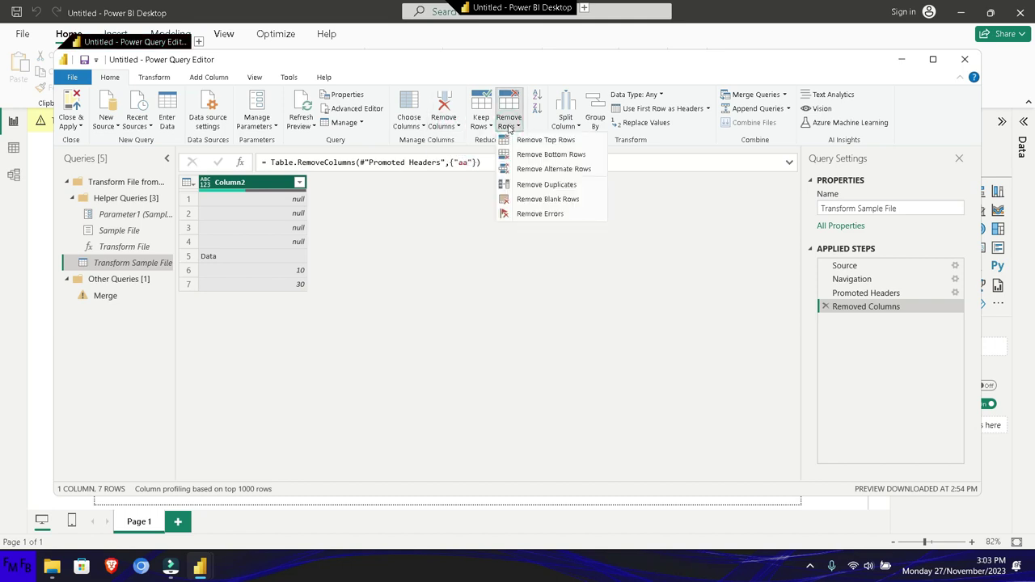
left_click(543, 140)
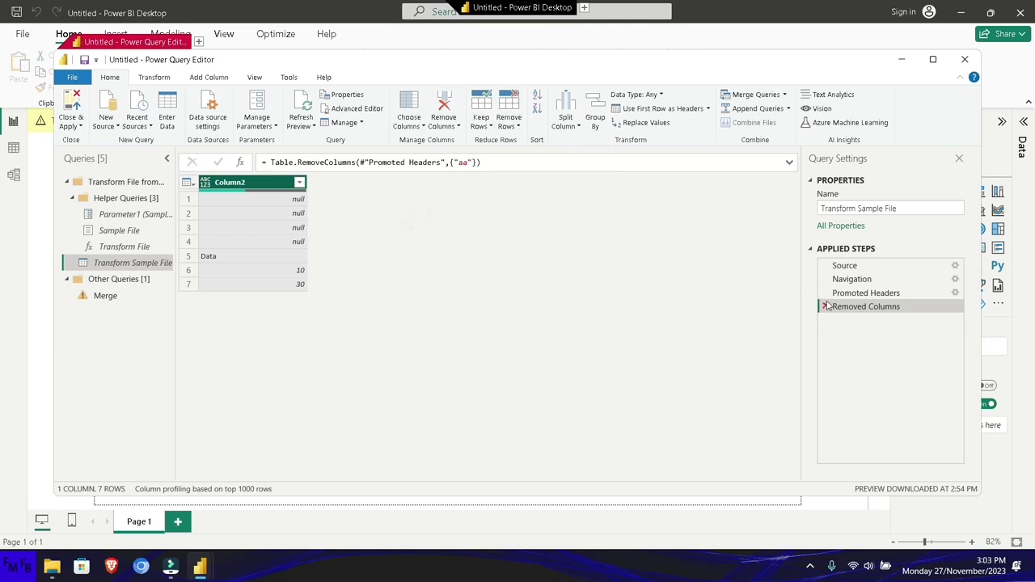
left_click(825, 306)
Step: Remove the top 4 rows and promote the first row to Name and Data headers
left_click(518, 127)
left_click(524, 140)
type("4")
key("Return")
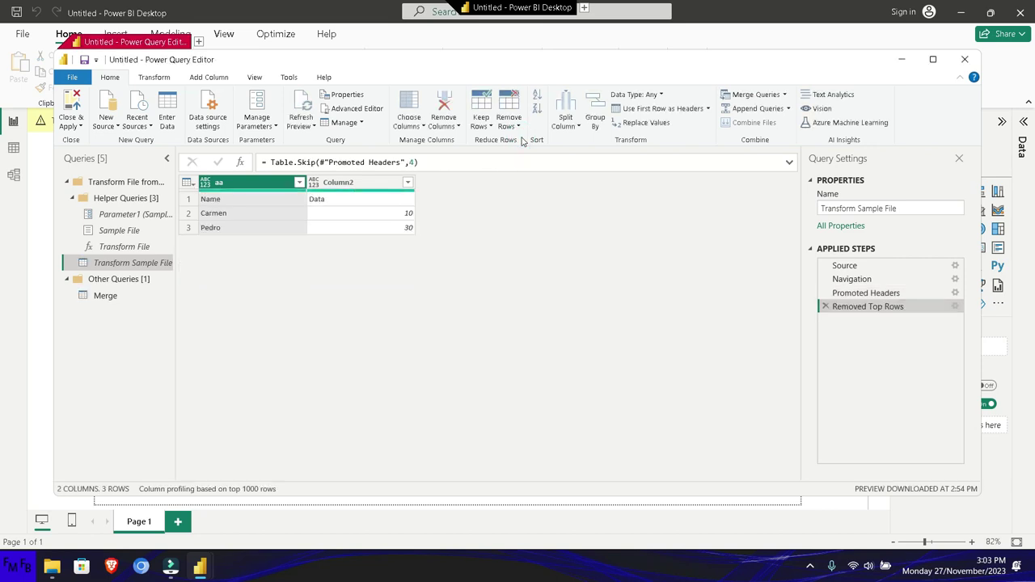
left_click(627, 109)
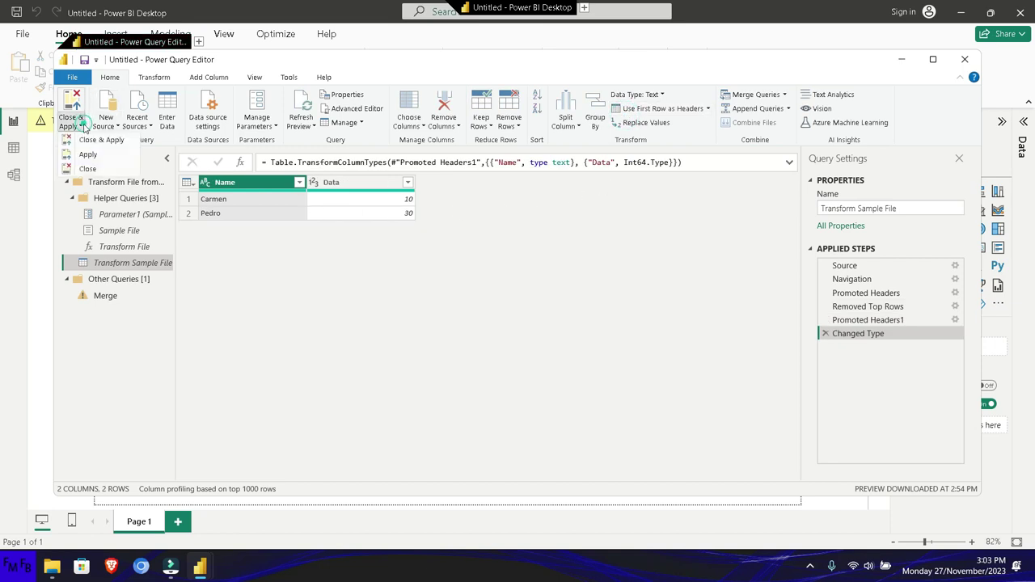
Step: Apply the query changes with Close & Apply, which triggers the 'aa' column error
left_click(81, 129)
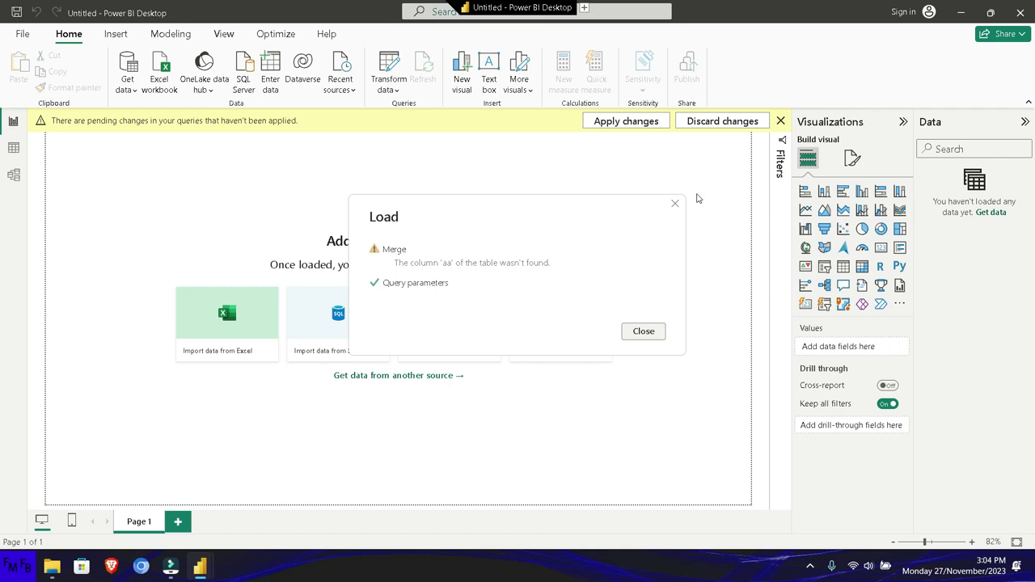
Step: Dismiss the load error and reopen the Power Query Editor
left_click(674, 203)
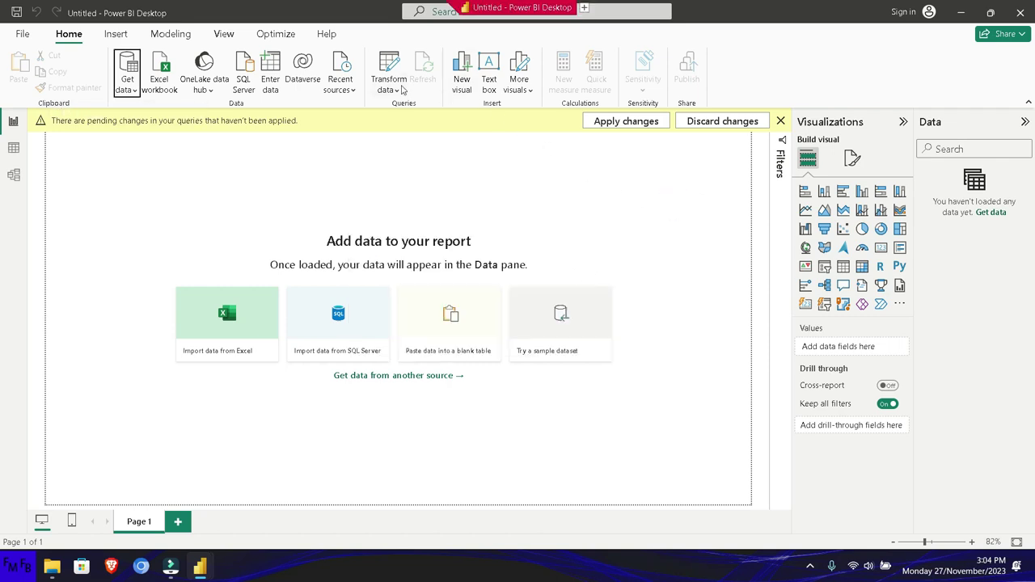
left_click(401, 89)
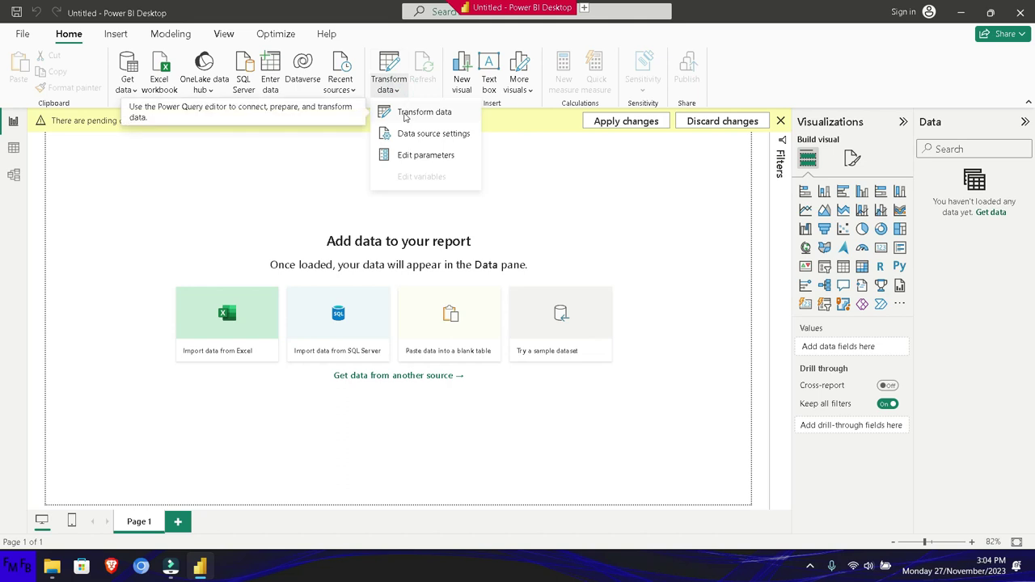
left_click(406, 113)
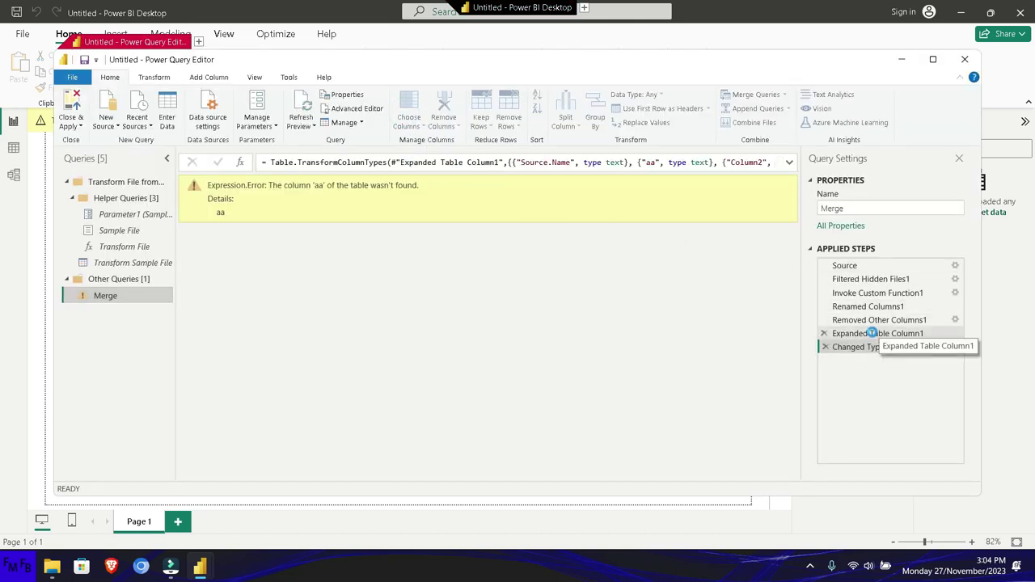
Step: Review Merge's applied steps and delete the failing Changed Type step
left_click(866, 333)
left_click(861, 322)
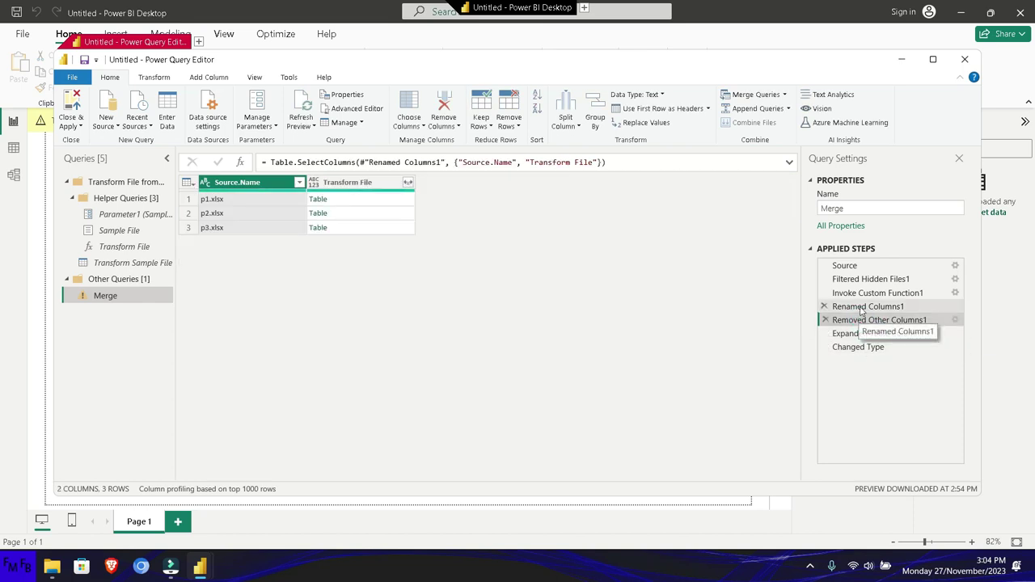
left_click(855, 308)
left_click(851, 334)
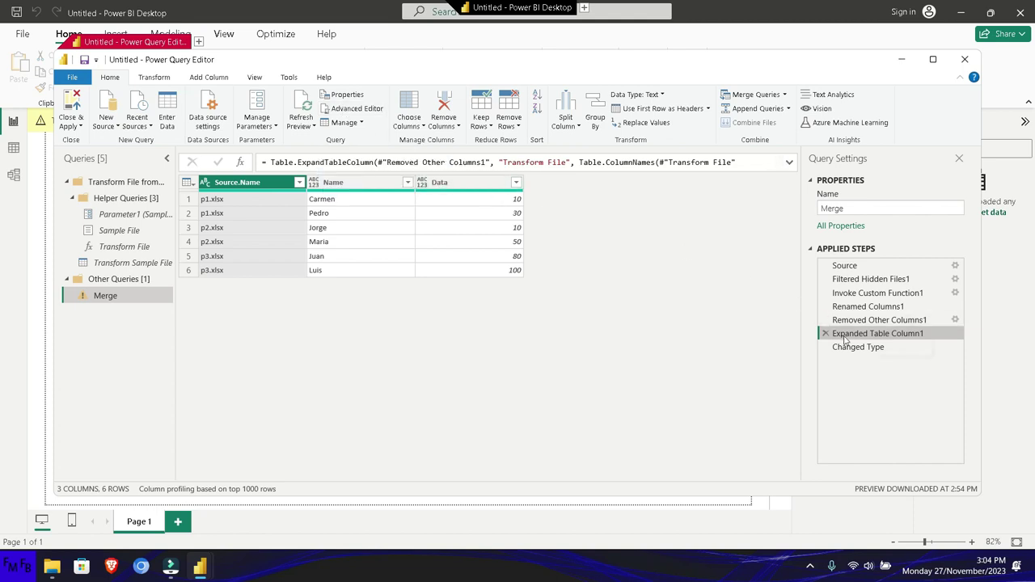
left_click(849, 349)
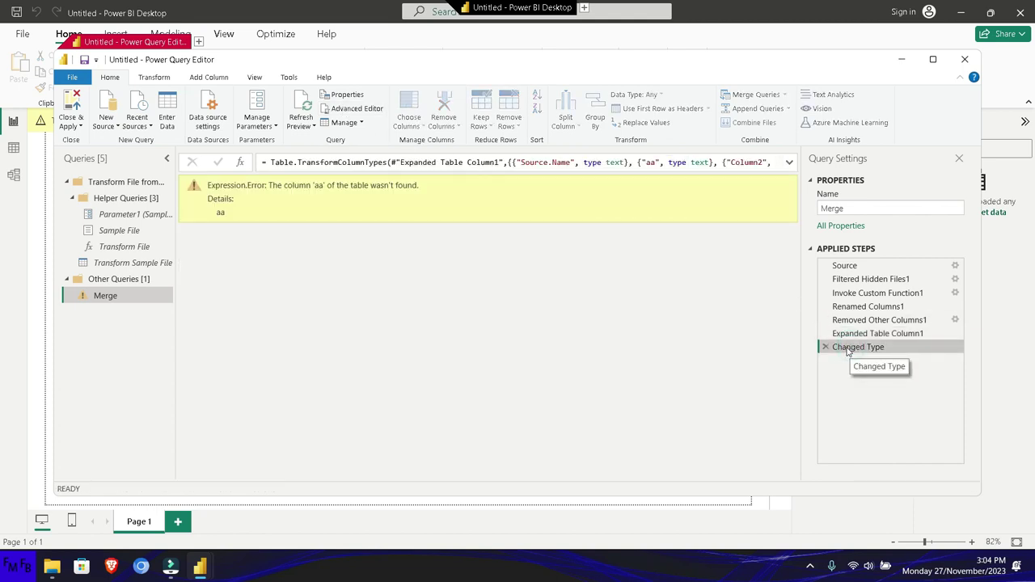
left_click(825, 347)
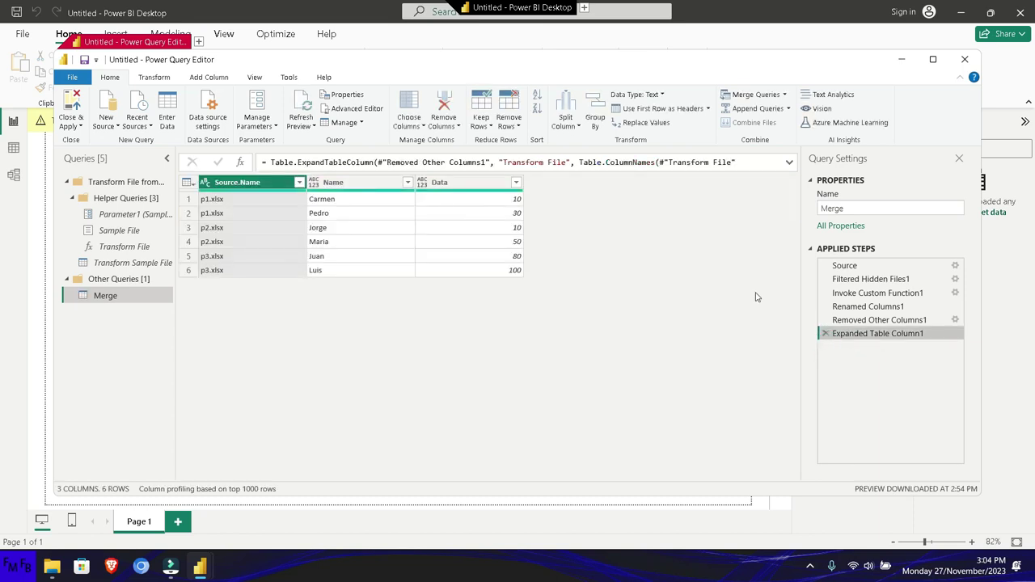
Step: Close the editor and build a table visual with Merge's Name and Data fields
left_click(80, 125)
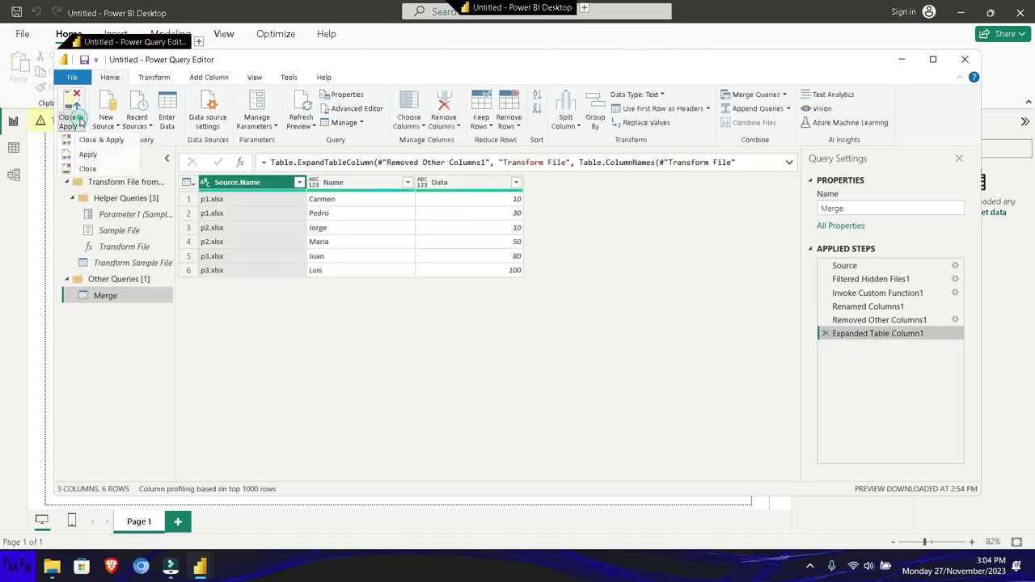
left_click(87, 151)
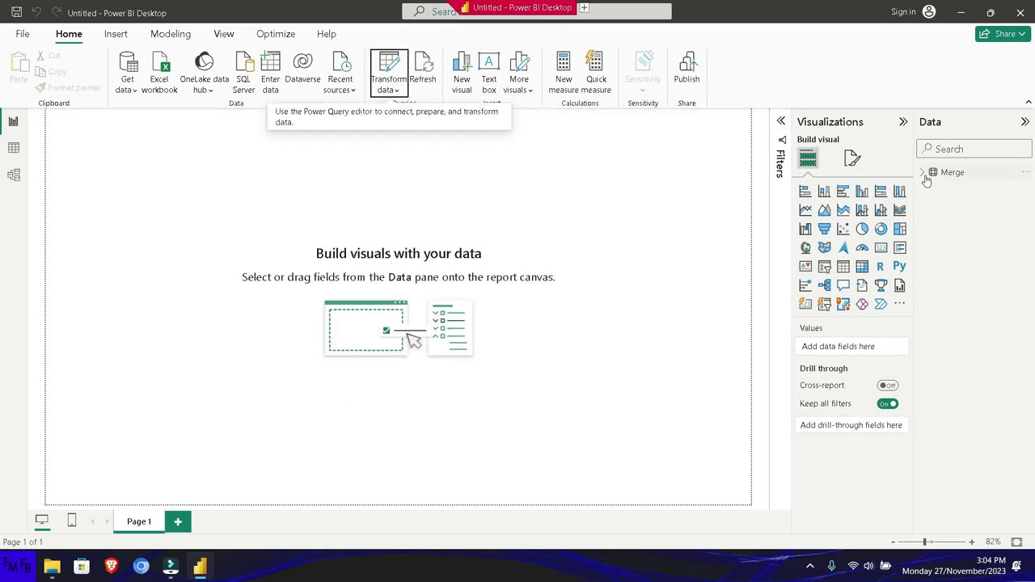
left_click(924, 174)
left_click(972, 189)
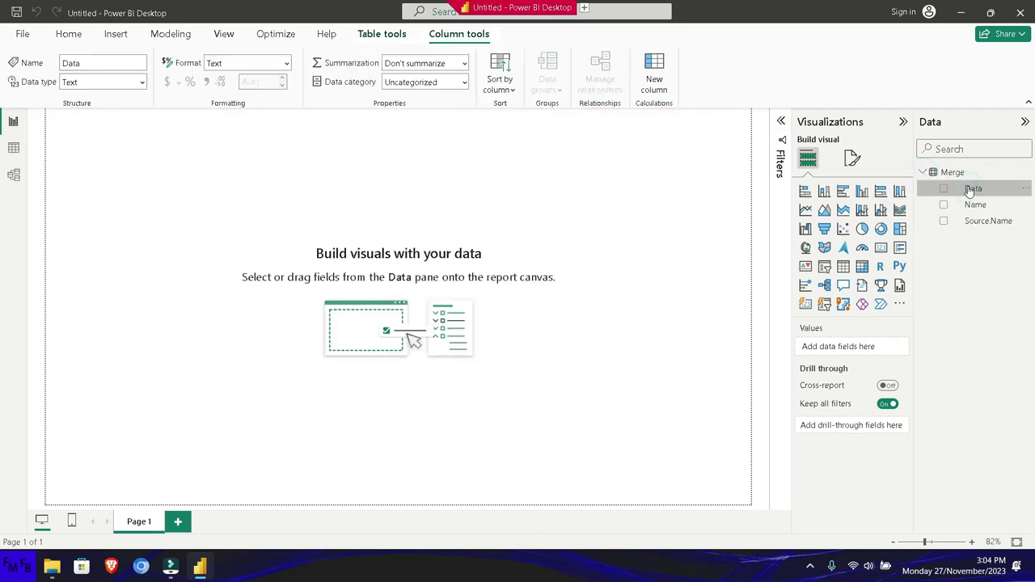
mouse_move(974, 204)
left_mouse_down()
mouse_move(461, 218)
mouse_move(426, 246)
left_mouse_up()
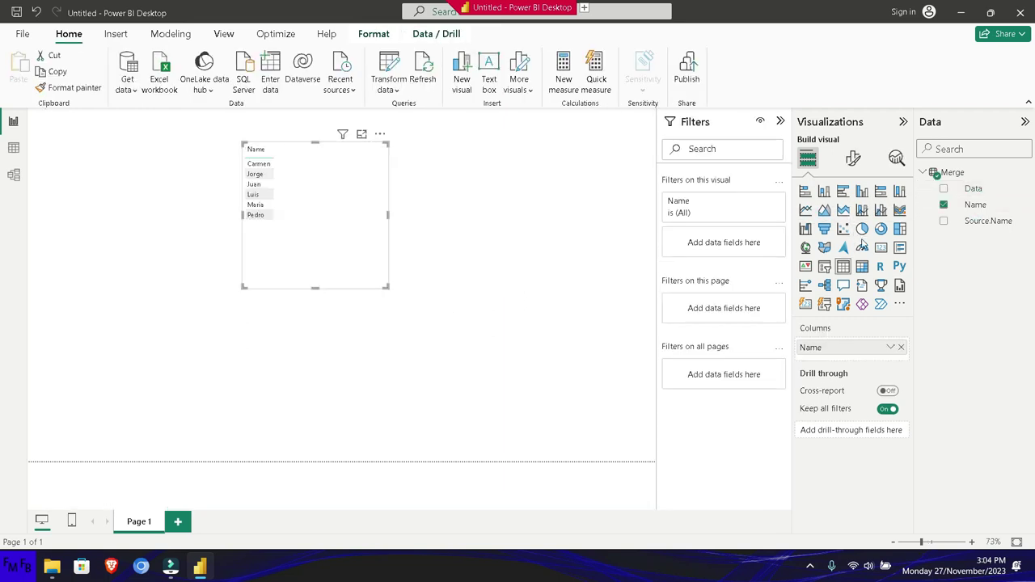
left_click(1003, 224)
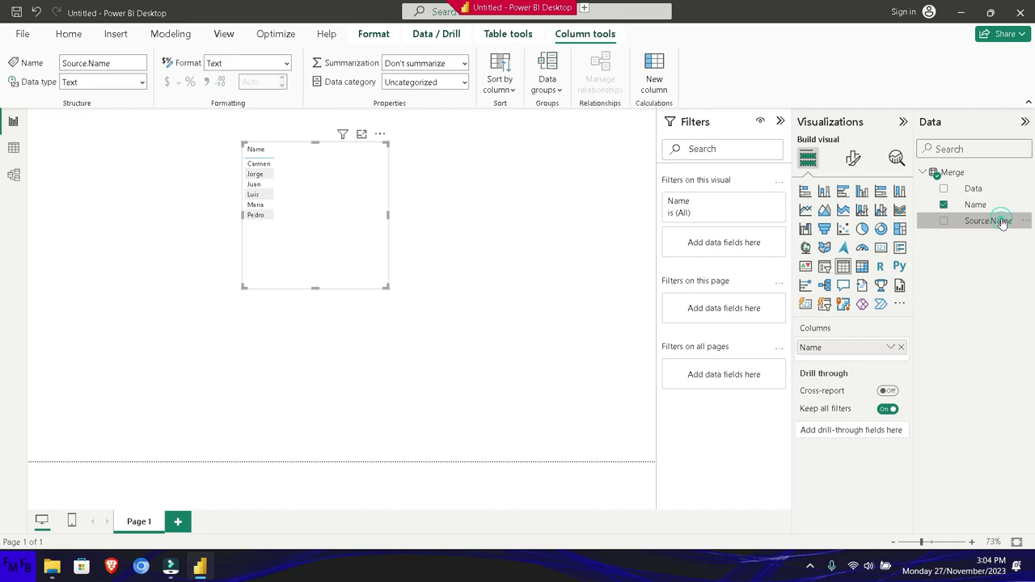
mouse_move(990, 189)
left_mouse_down()
mouse_move(898, 329)
mouse_move(897, 351)
left_mouse_up()
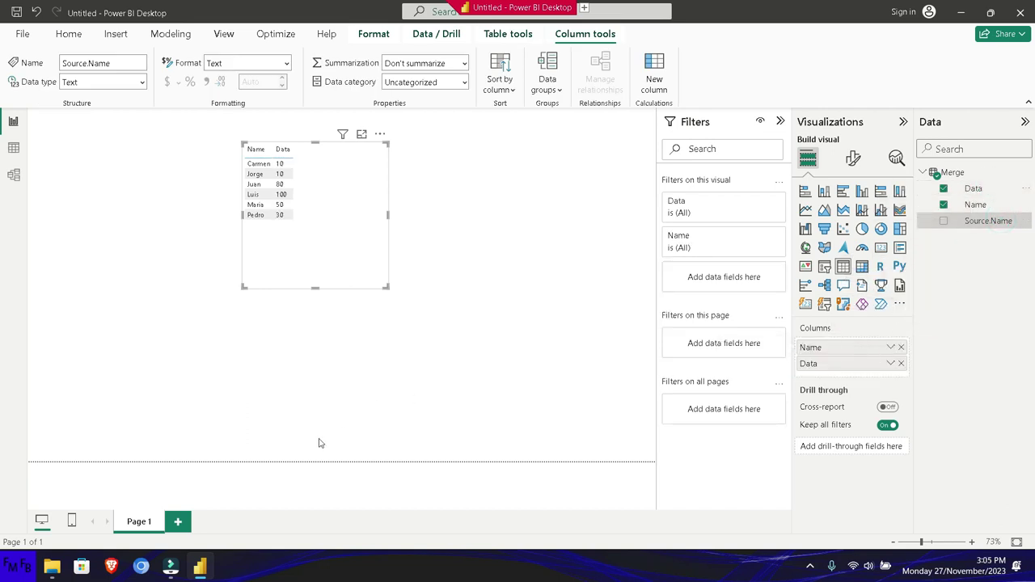
Step: Launch Excel from the Start menu and create a blank workbook
mouse_move(52, 568)
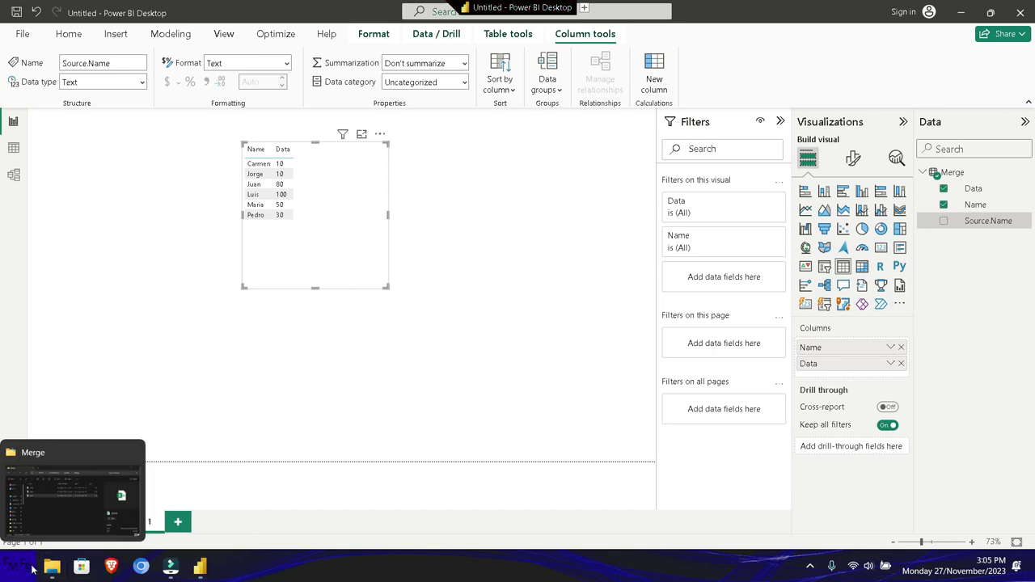
left_click(16, 565)
left_click(245, 133)
left_click(400, 224)
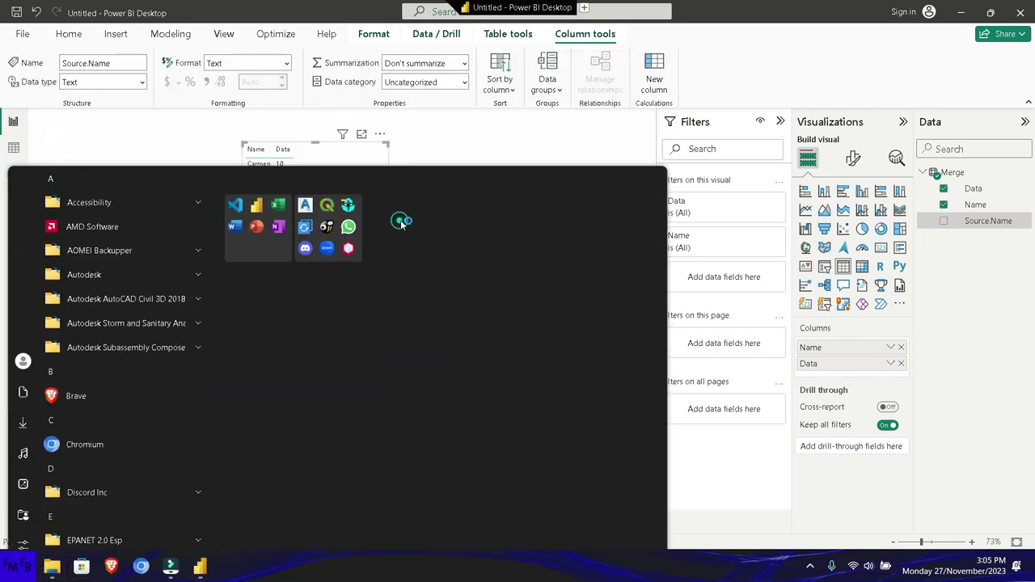
key("Return")
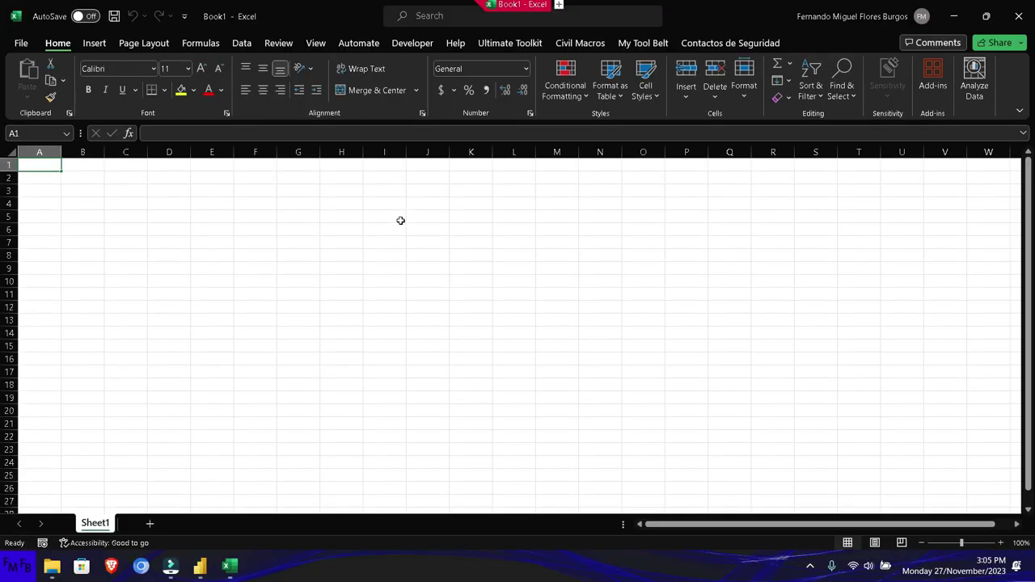
Step: Fill cells A1 through A5 with the filler text aa
type("aa")
key("Return")
type("aa")
key("Return")
type("aa")
key("Return")
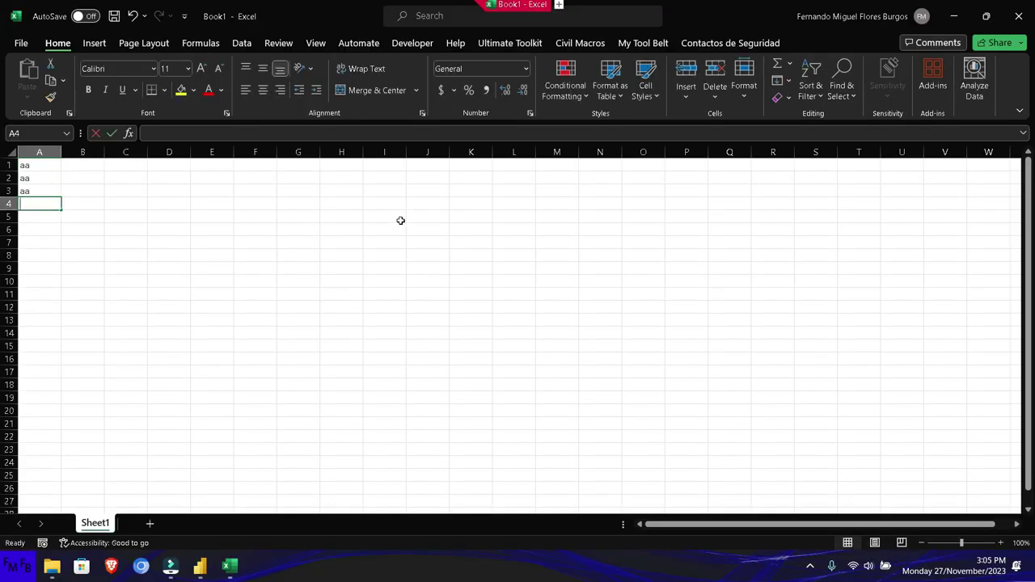
type("aa")
key("Return")
type("aa")
key("Return")
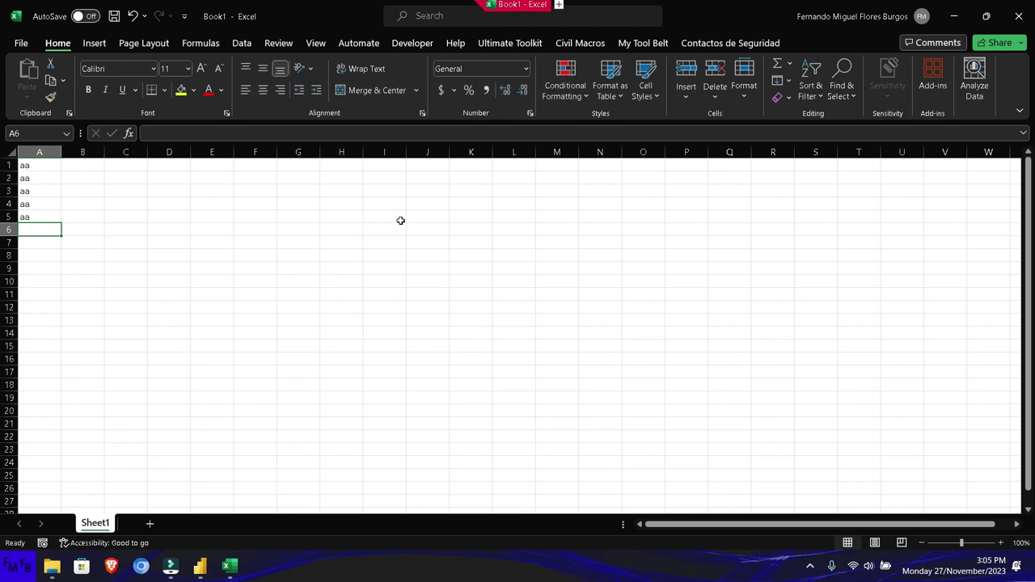
Step: Add Name and Data headers in row 6, then entries Julio 60 and Enrique 80
type("Name")
key("Tab")
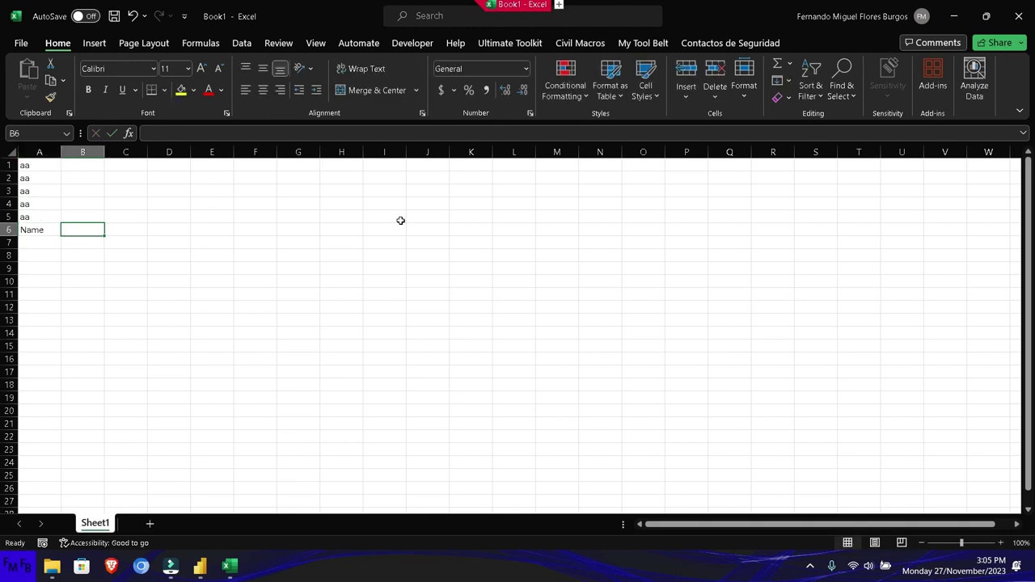
type("Data")
key("Return")
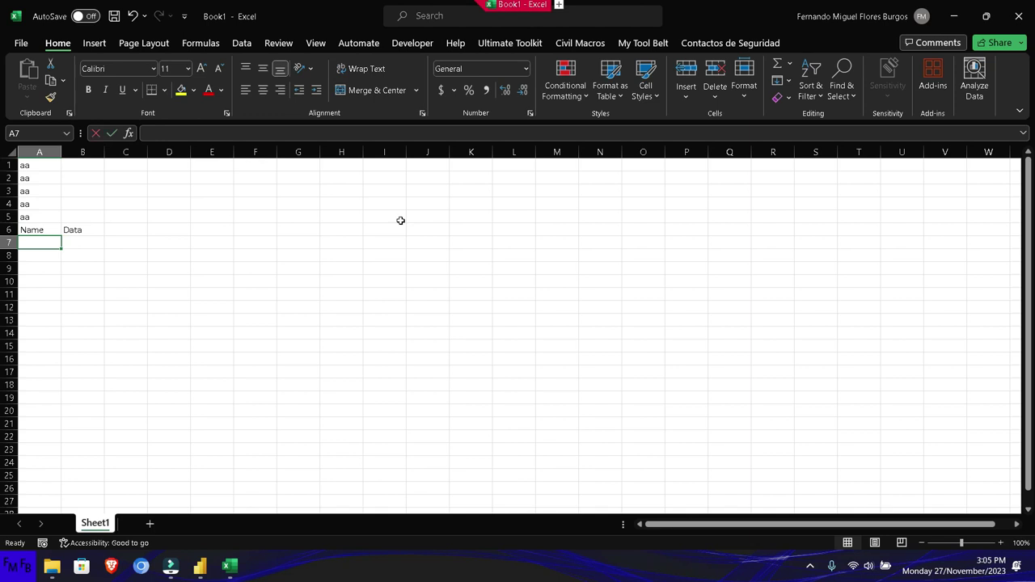
type("Julio")
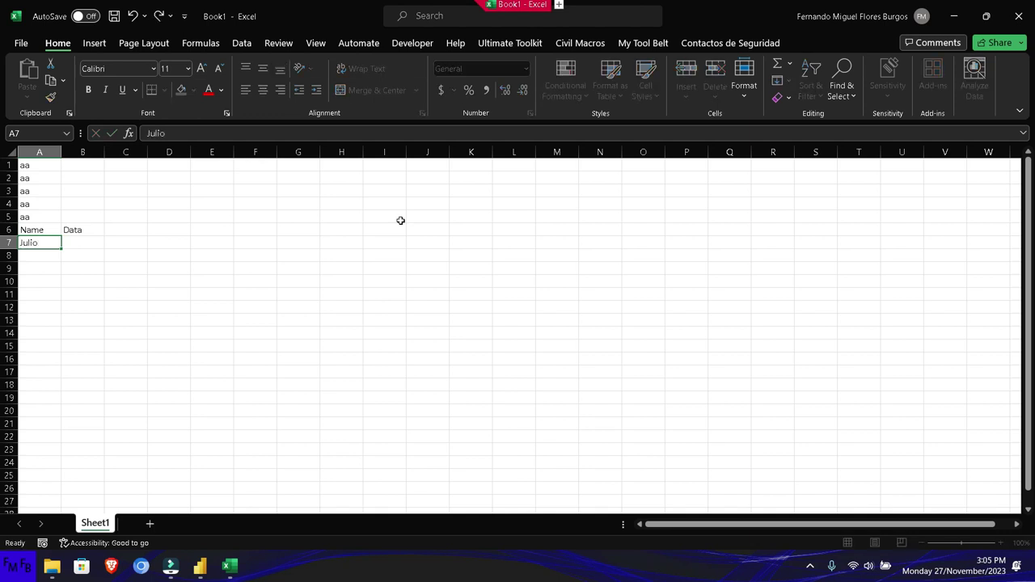
key("Return")
type("Enrique")
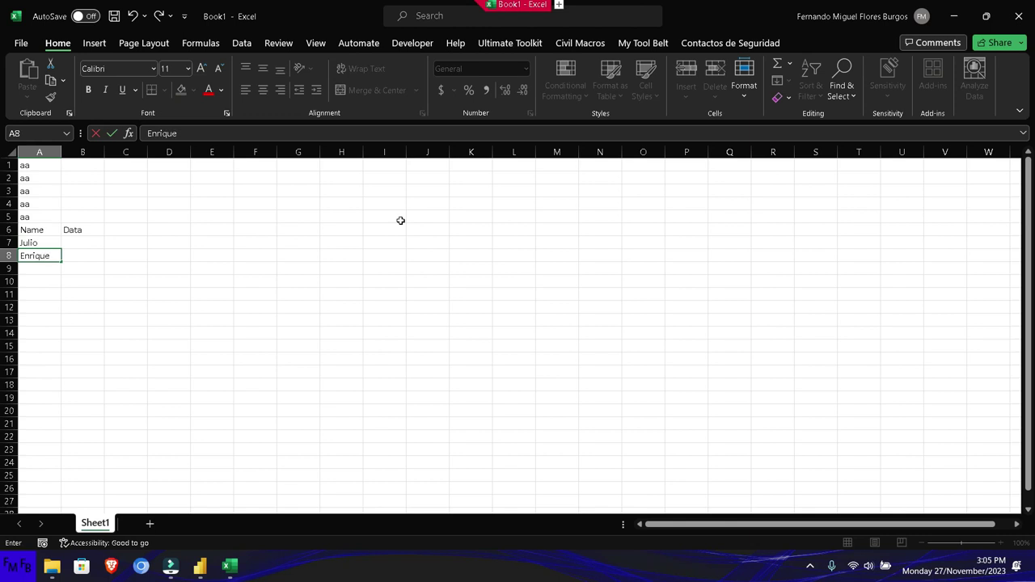
key("Tab")
key("Up")
type("60")
key("Return")
type("80")
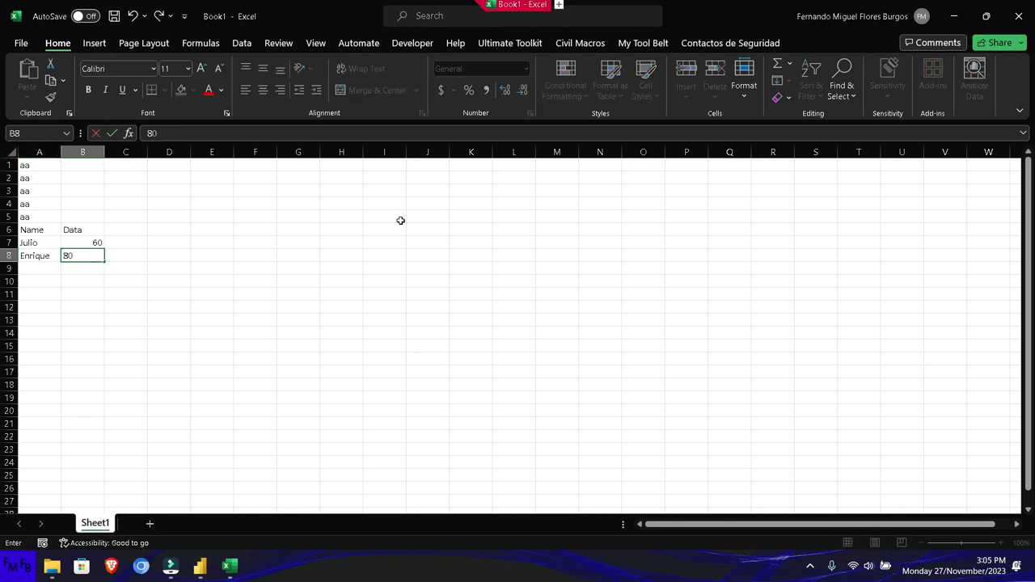
key("Return")
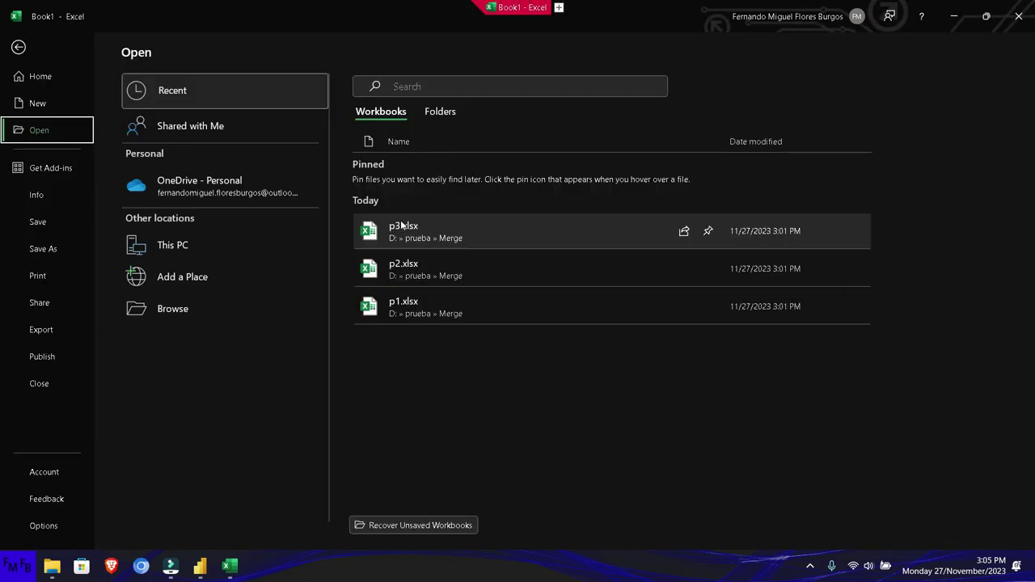
Step: Open Save As and browse to the D:\prueba\Merge folder
left_click(36, 248)
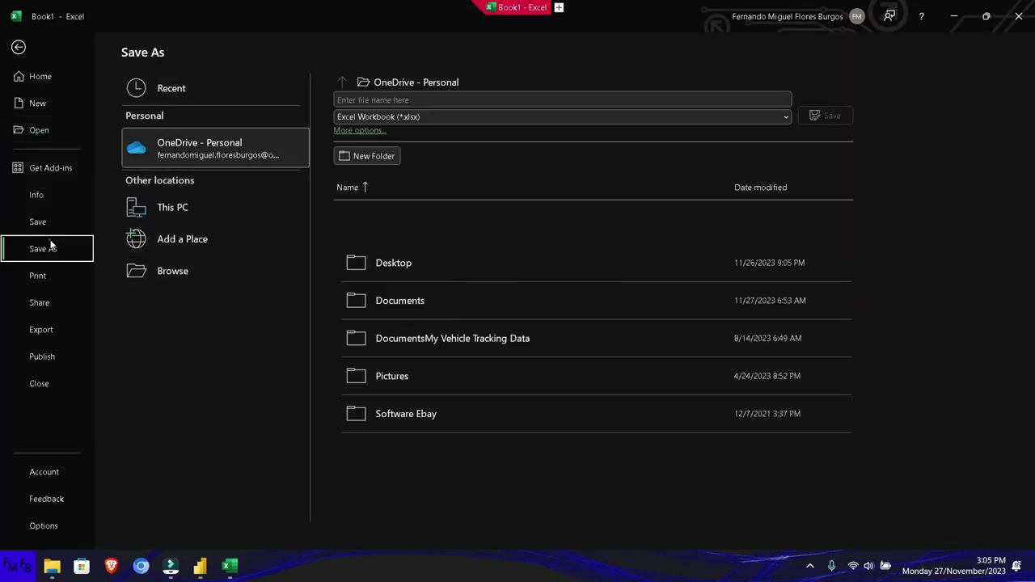
left_click(152, 272)
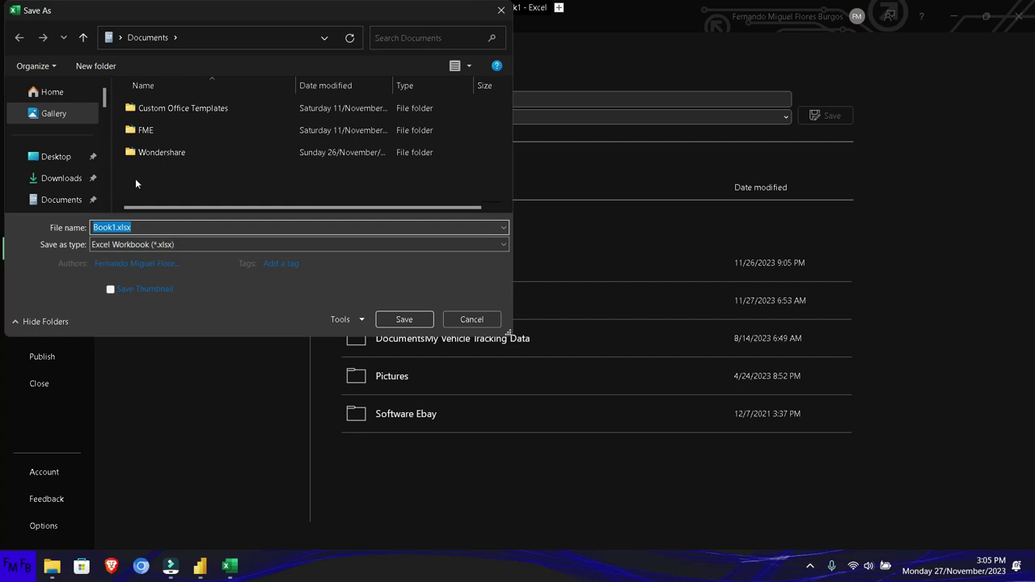
scroll(72, 138, "down", 5)
scroll(72, 139, "down", 3)
scroll(71, 139, "down", 3)
scroll(71, 139, "down", 2)
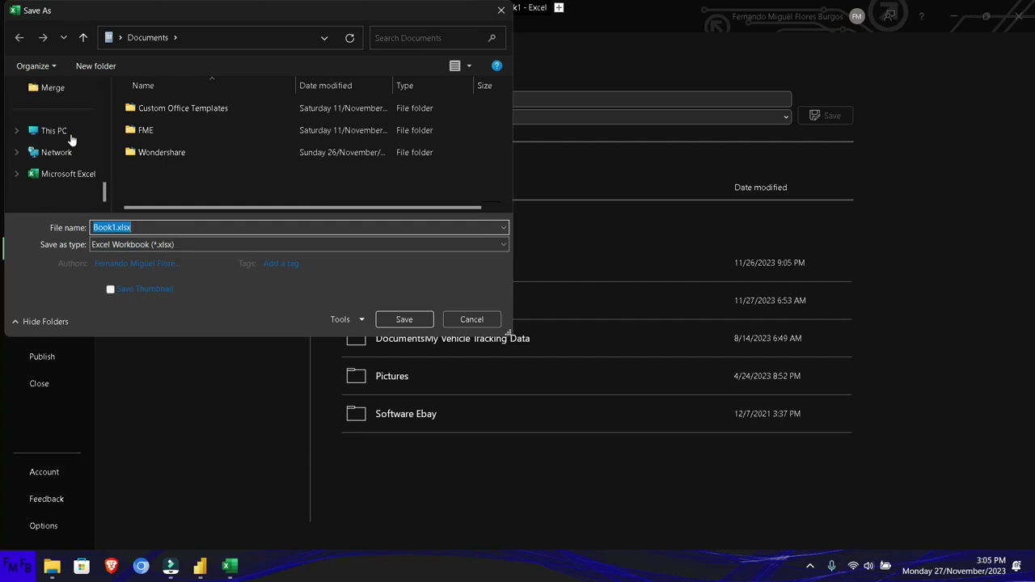
left_click(53, 130)
double_click(320, 117)
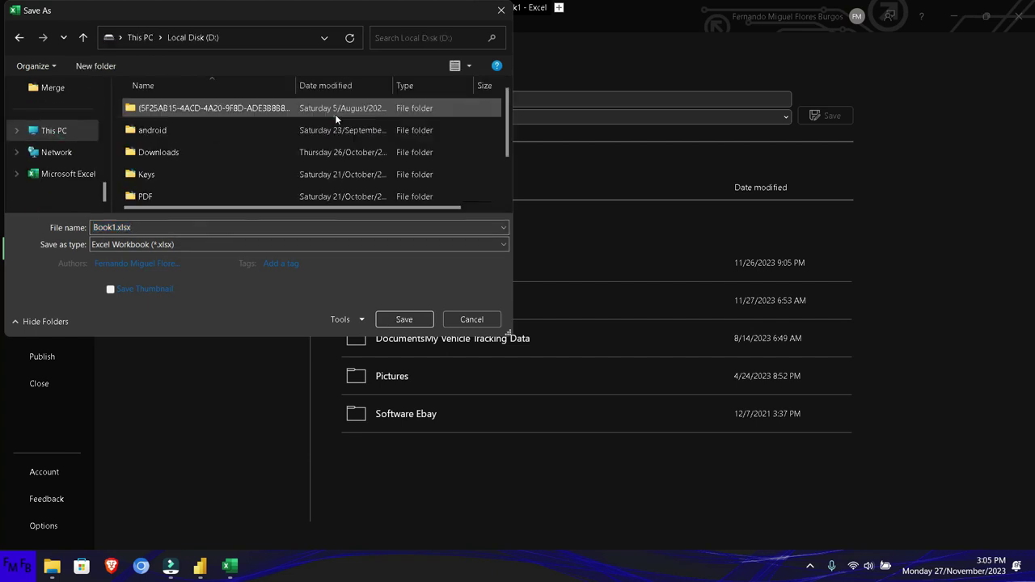
scroll(194, 164, "down", 2)
double_click(177, 172)
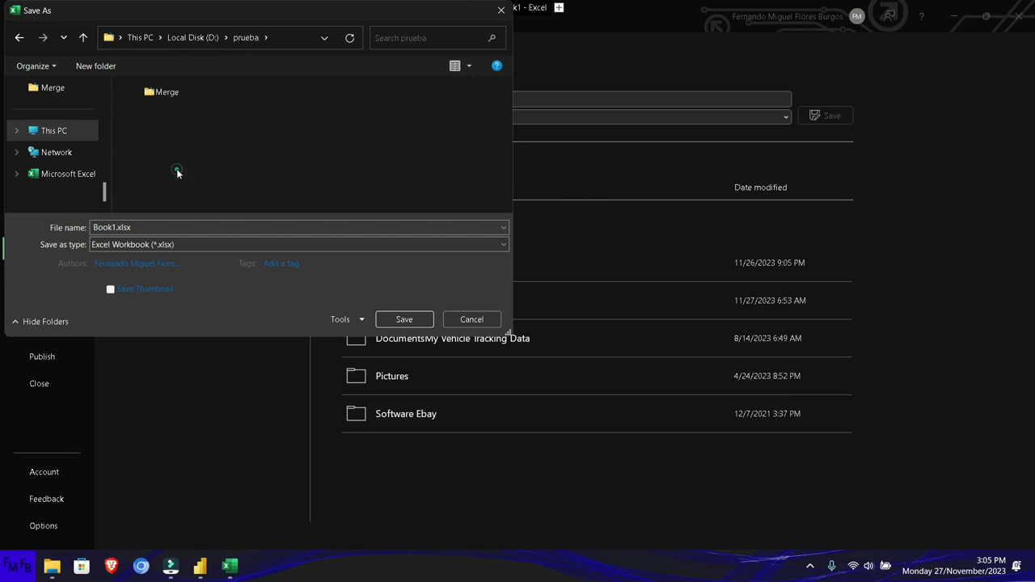
double_click(177, 95)
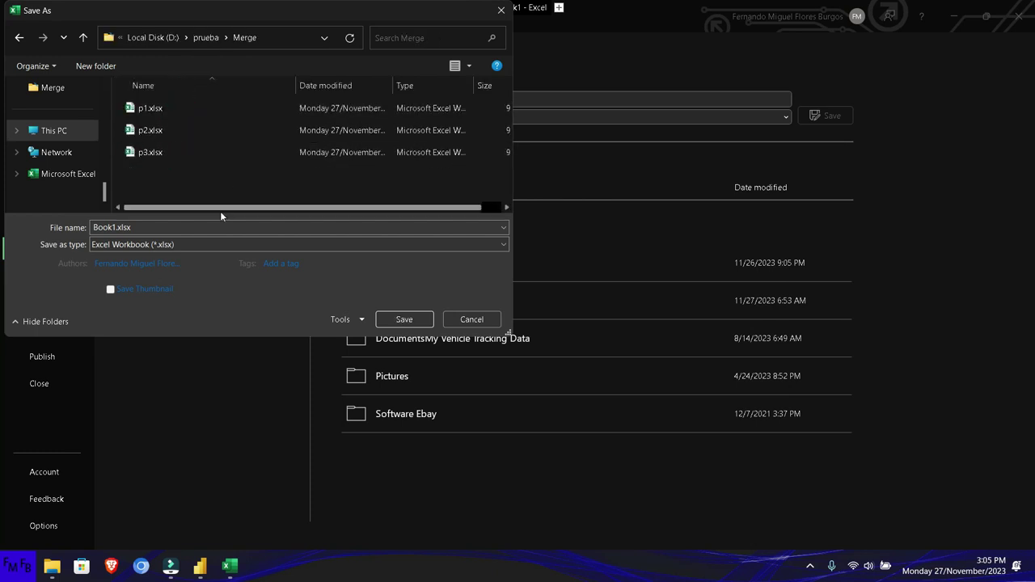
Step: Save the workbook as p4.xlsx and switch back to Power BI Desktop
double_click(190, 227)
type("p4")
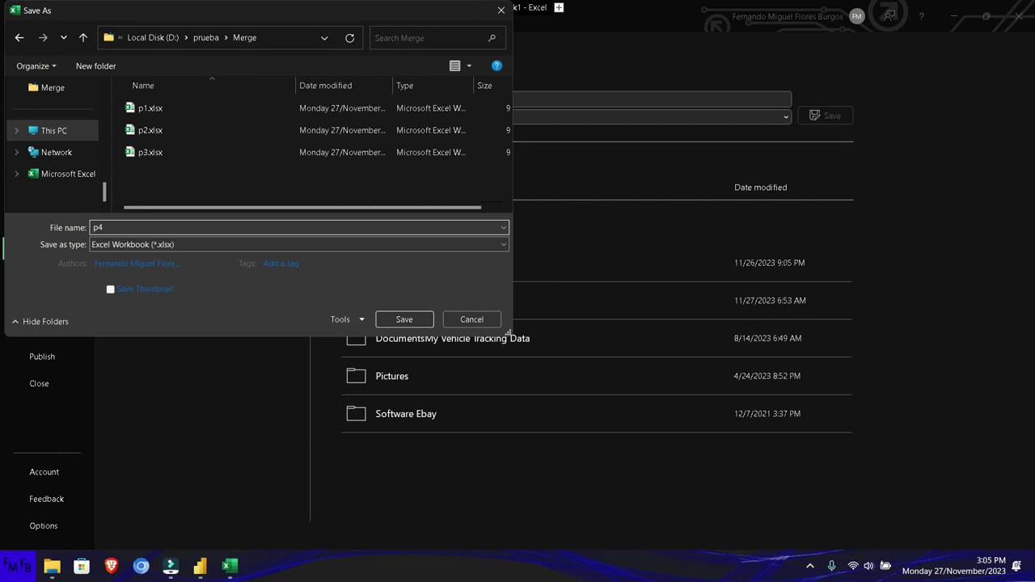
key("Return")
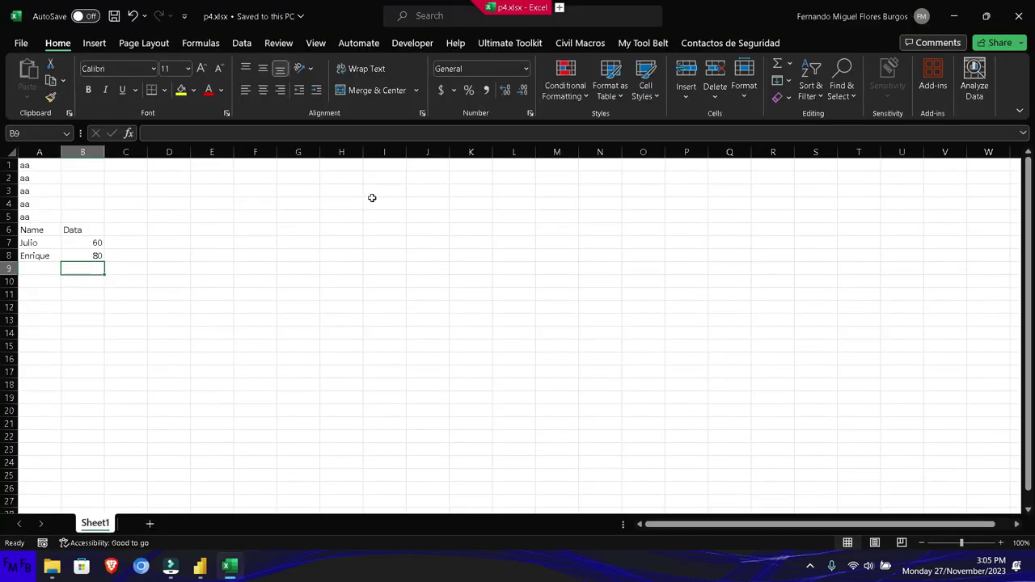
key("alt+Tab")
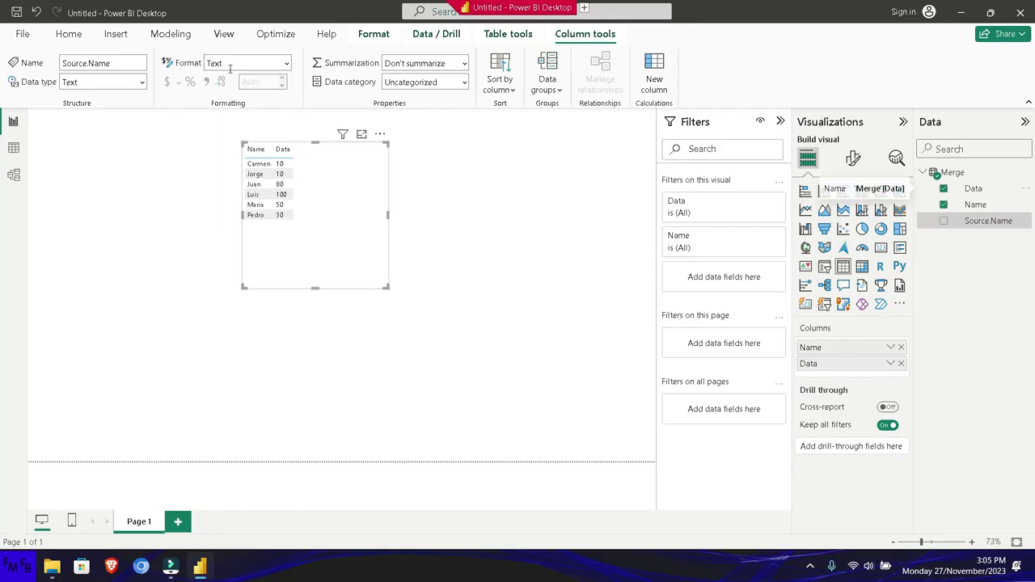
Step: Refresh the report data so the Merge query reloads with p4.xlsx
left_click(73, 36)
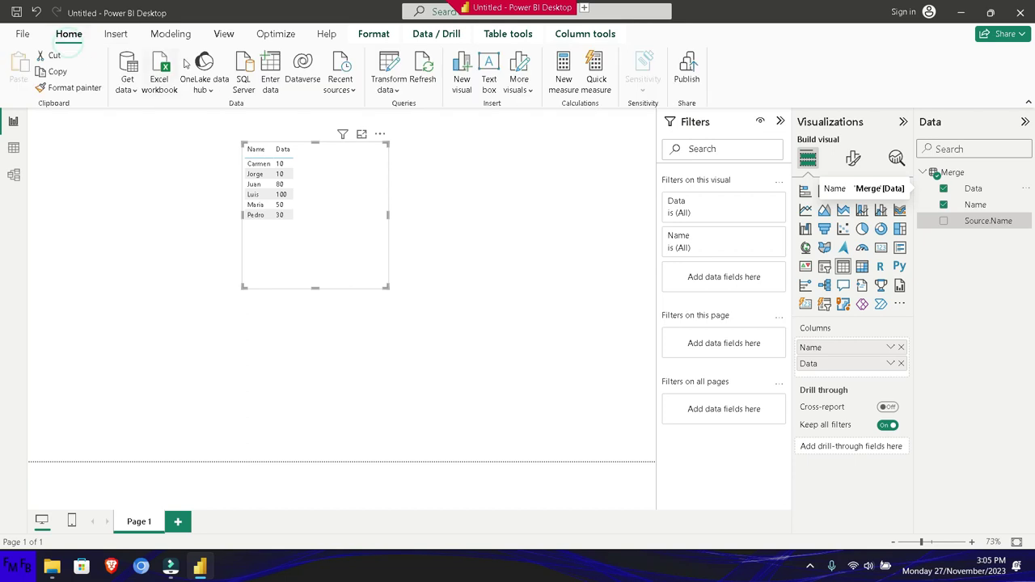
left_click(418, 67)
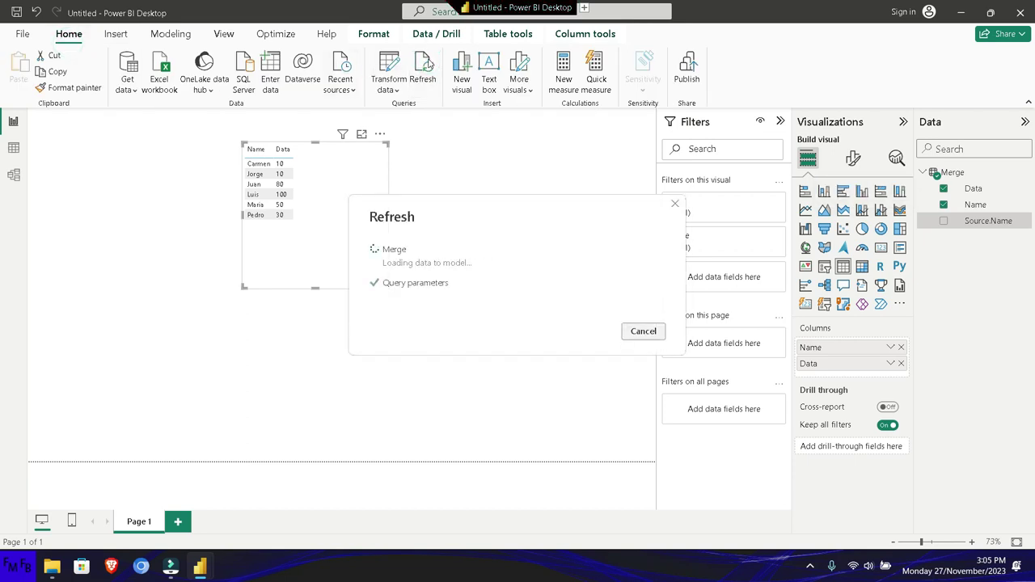